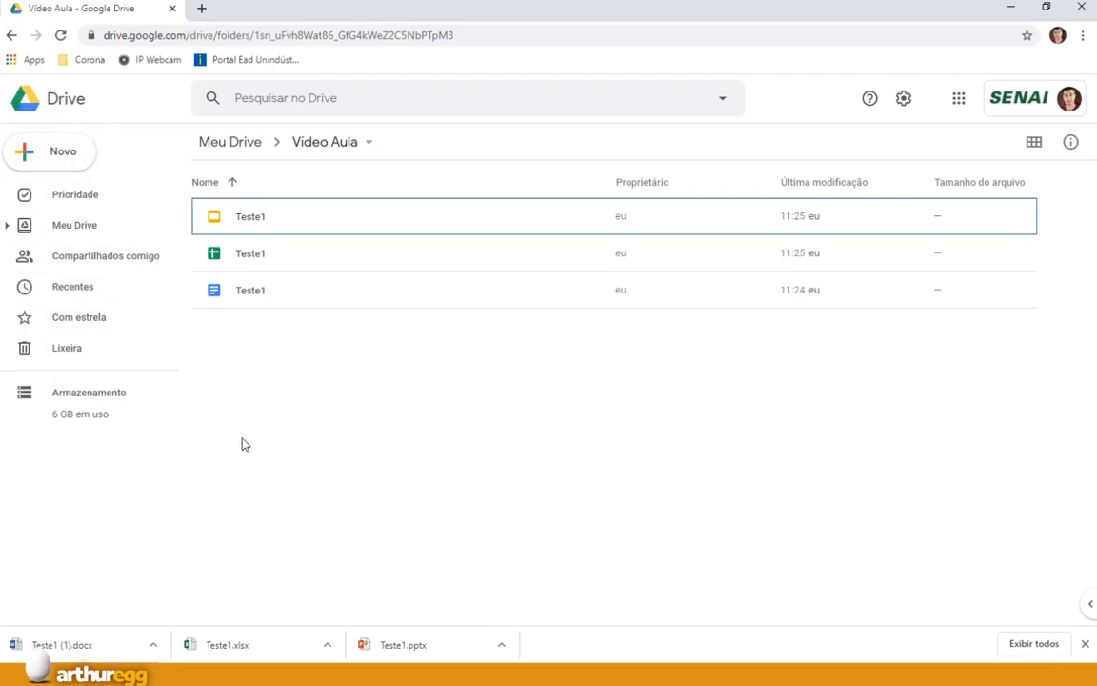
Create a new Google Sheets spreadsheet in the Vídeo Aula folder and name it Teste2.
{"action": "left_click", "coordinate": [53, 160]}
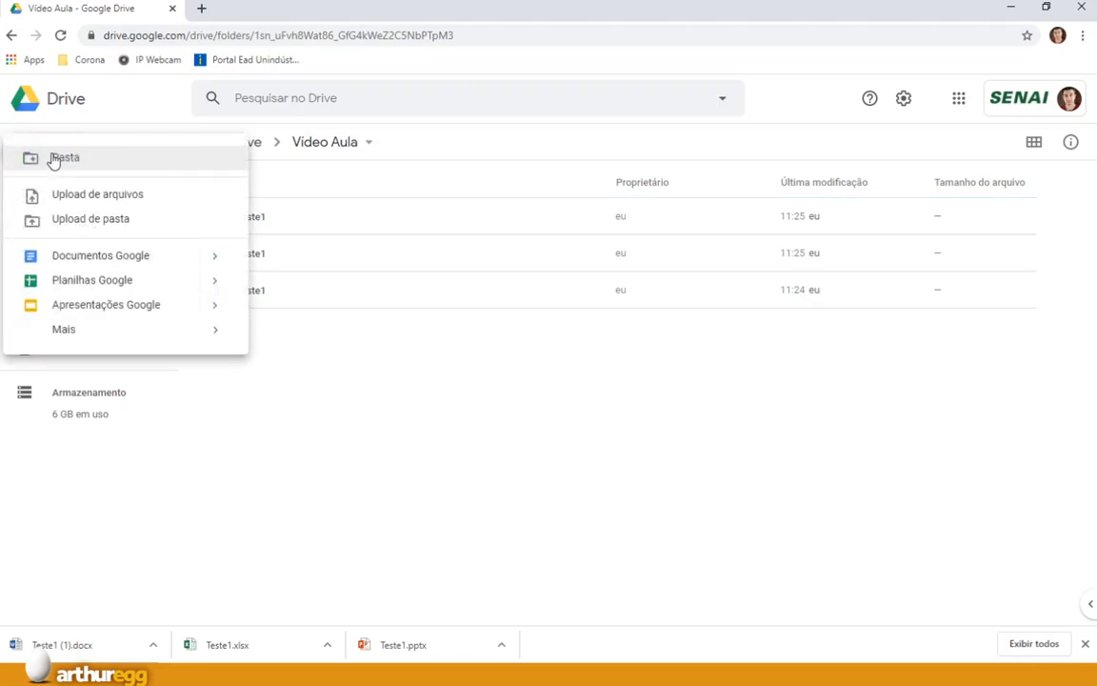
{"action": "left_click", "coordinate": [115, 284]}
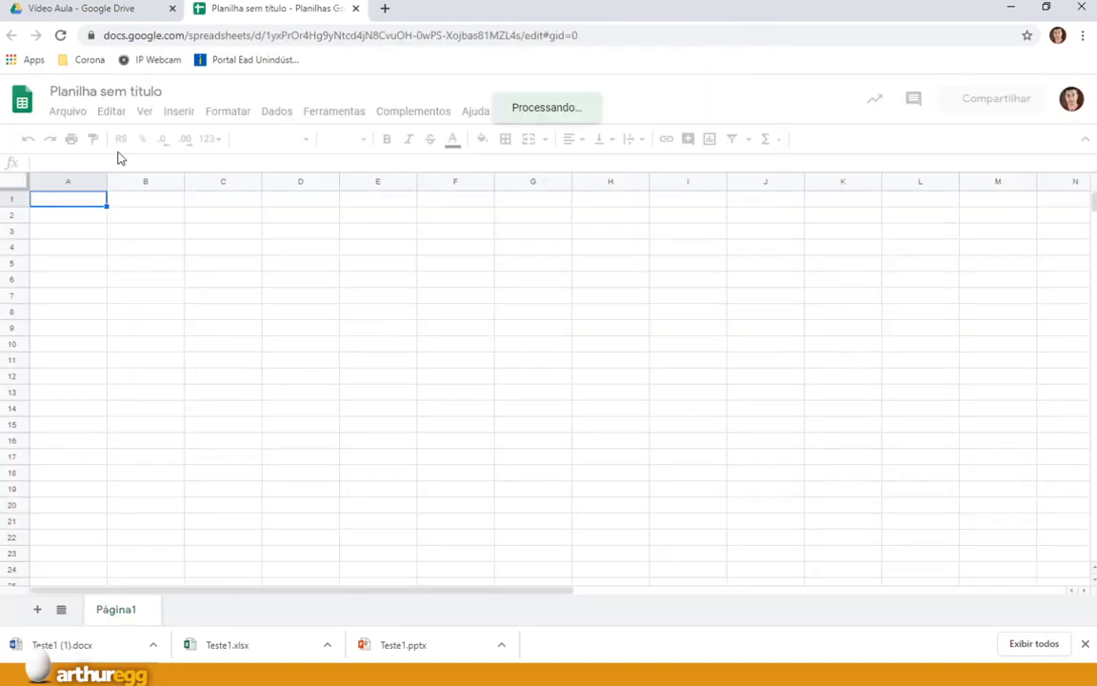
{"action": "left_click", "coordinate": [93, 90]}
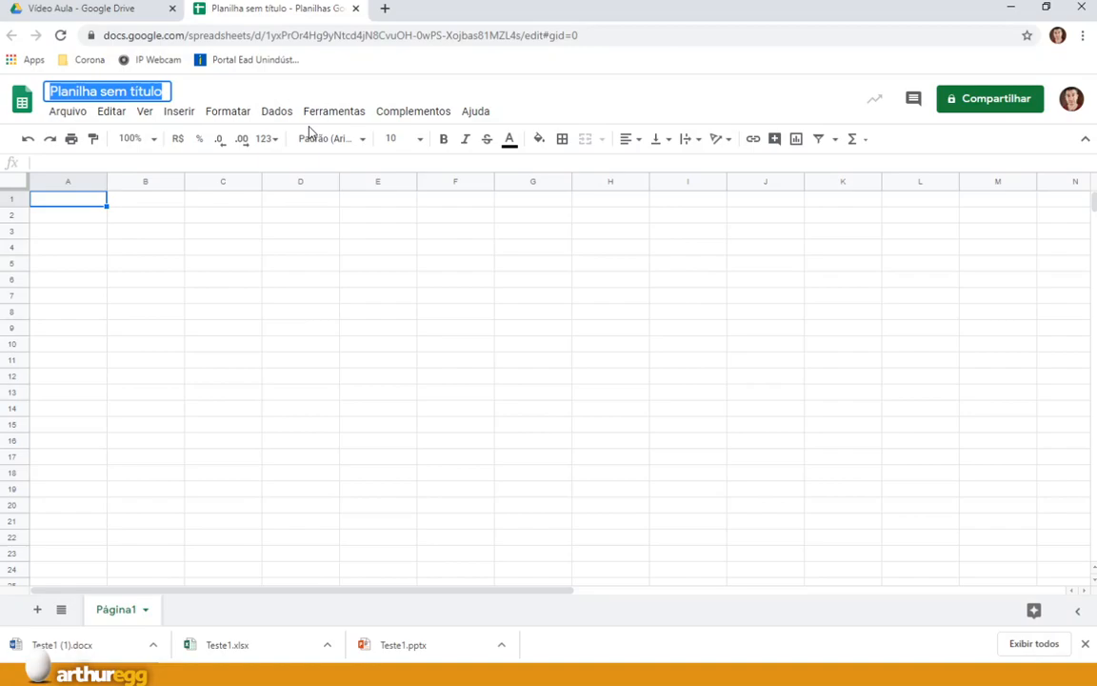
{"action": "type", "text": "Teste"}
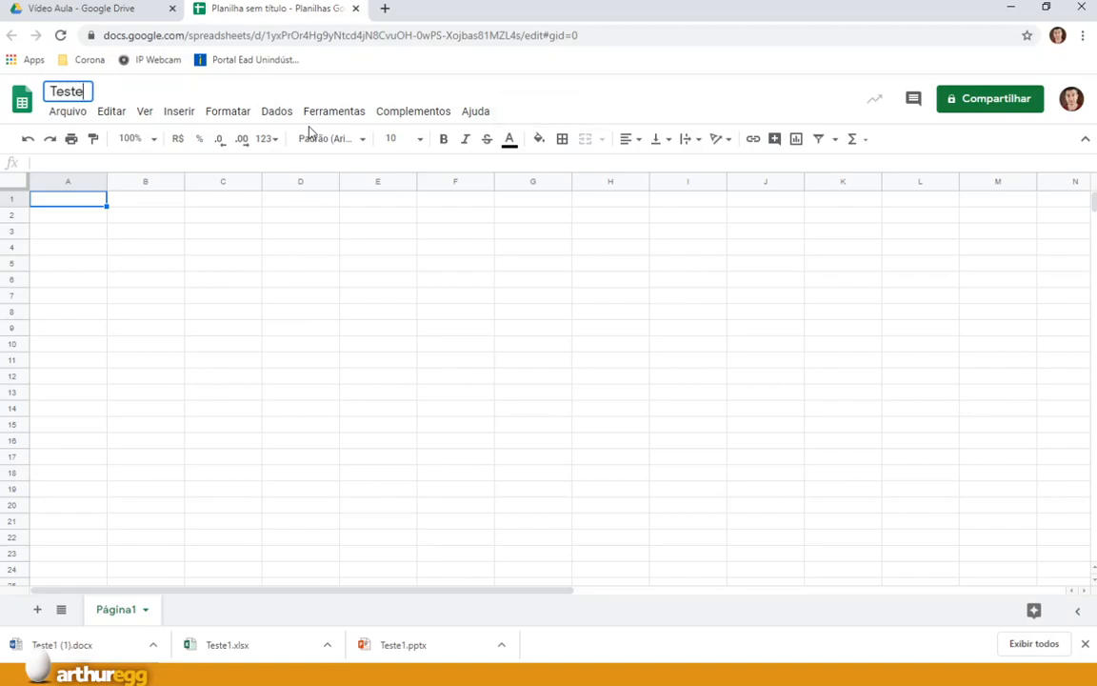
{"action": "type", "text": "2"}
{"action": "key", "text": "Return"}
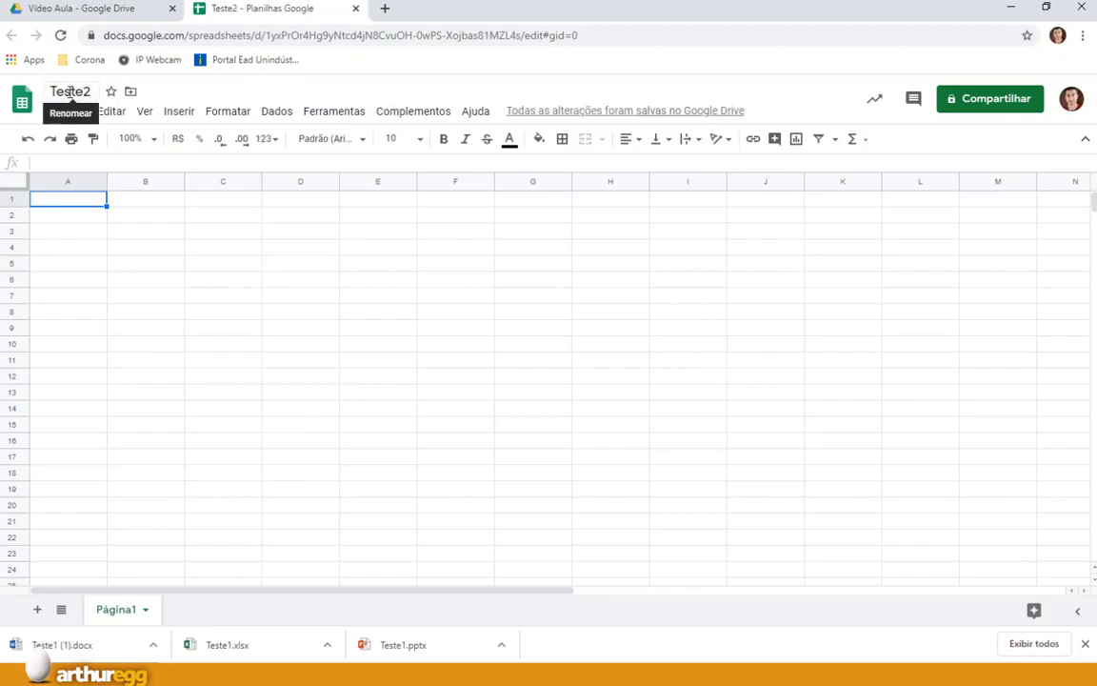
Check which Drive folder holds the spreadsheet and its parent folder, without moving the file.
{"action": "left_click", "coordinate": [132, 93]}
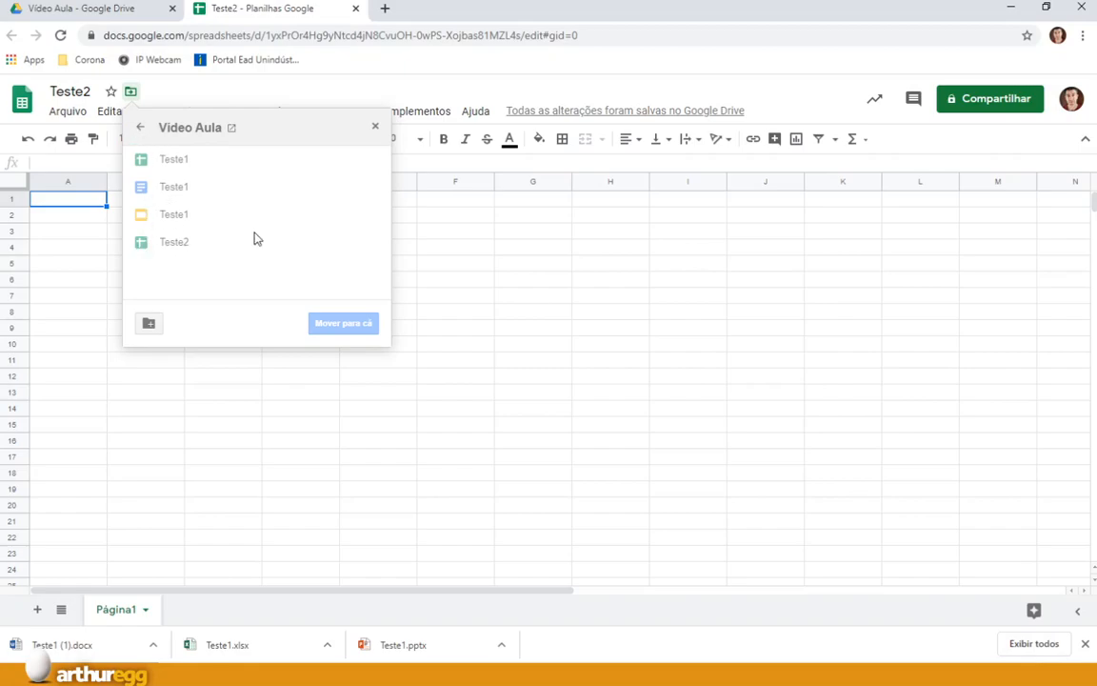
{"action": "left_click", "coordinate": [140, 127]}
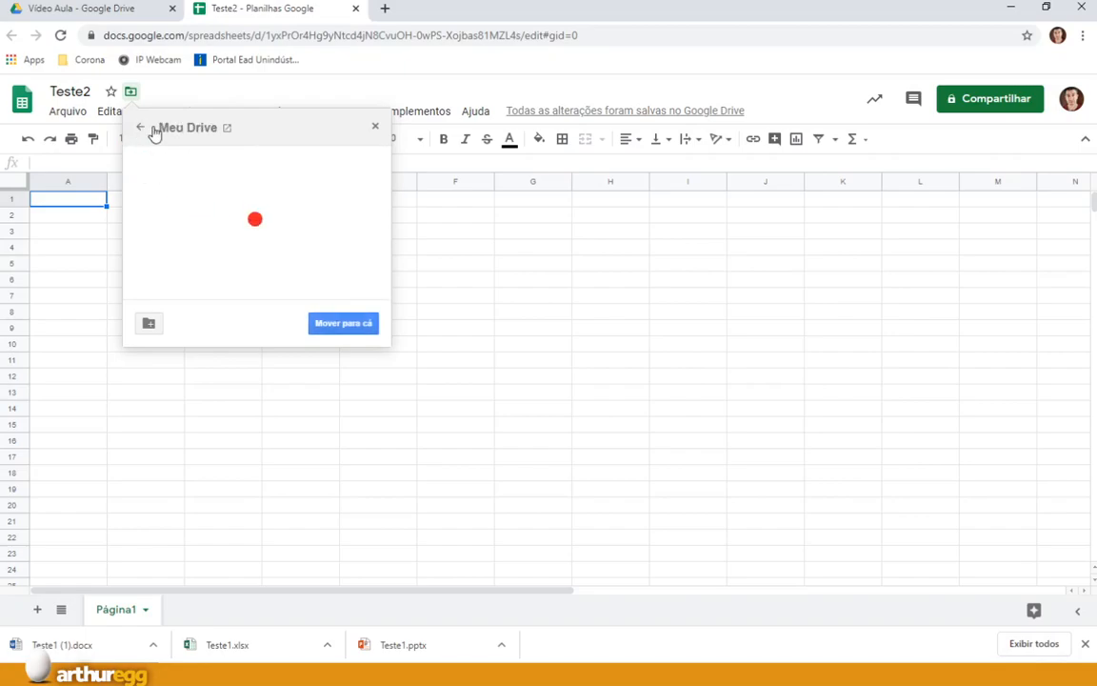
{"action": "left_click", "coordinate": [372, 129]}
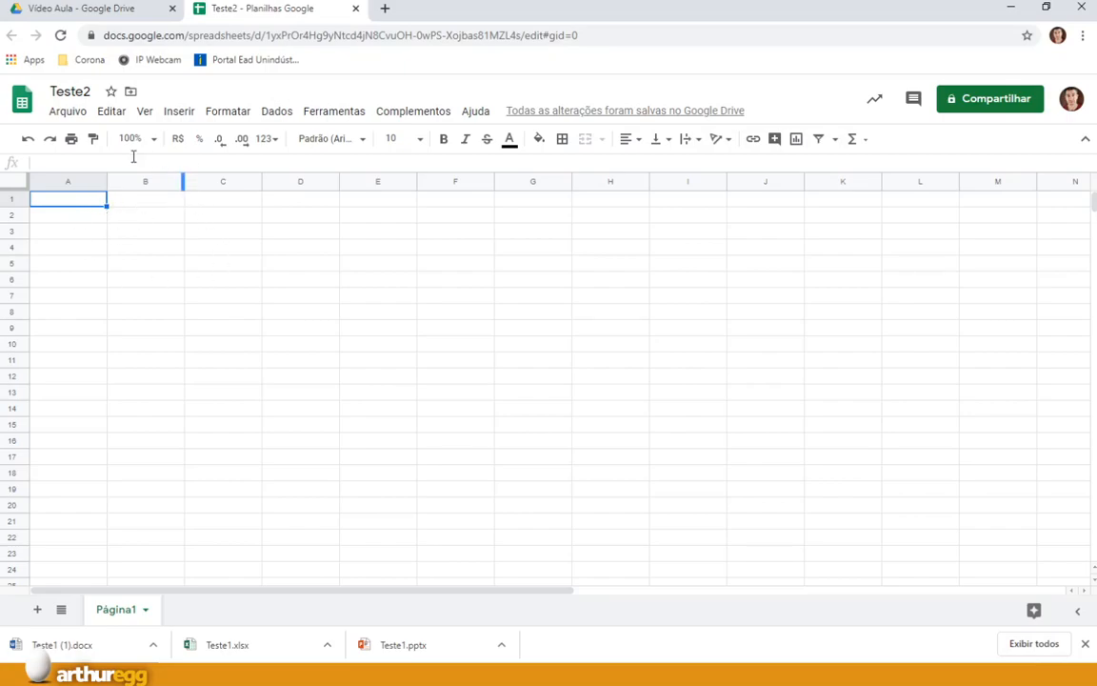
Highlight columns A to E one after another, followed by rows 1 to 5, to examine the grid layout.
{"action": "left_click", "coordinate": [66, 183]}
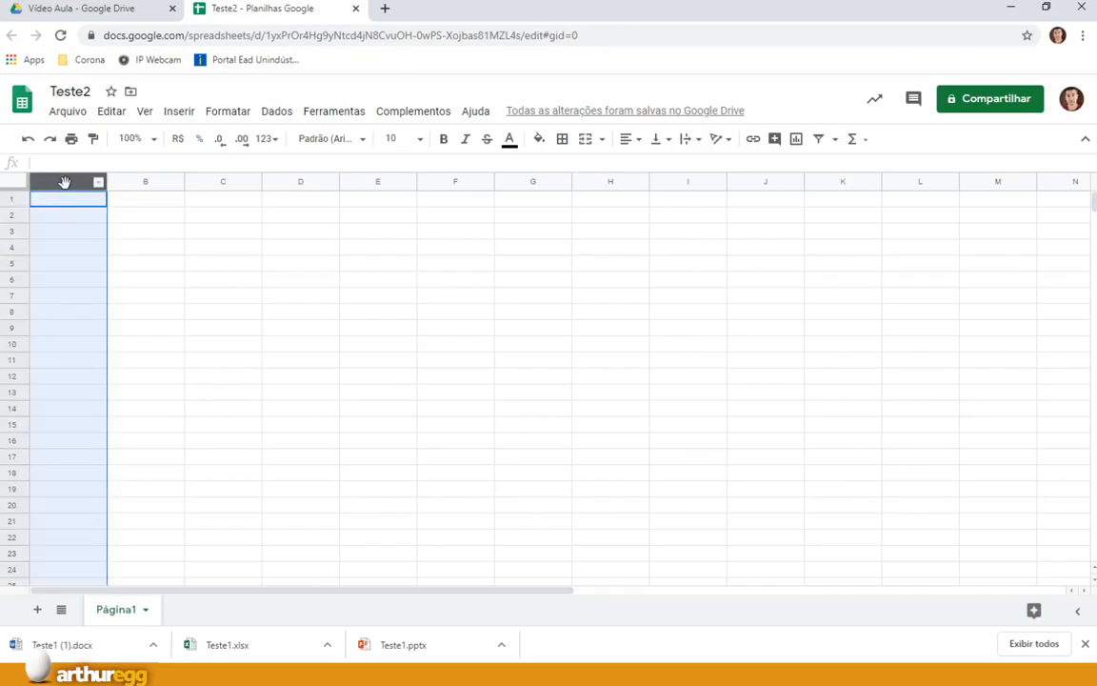
{"action": "left_click", "coordinate": [168, 183]}
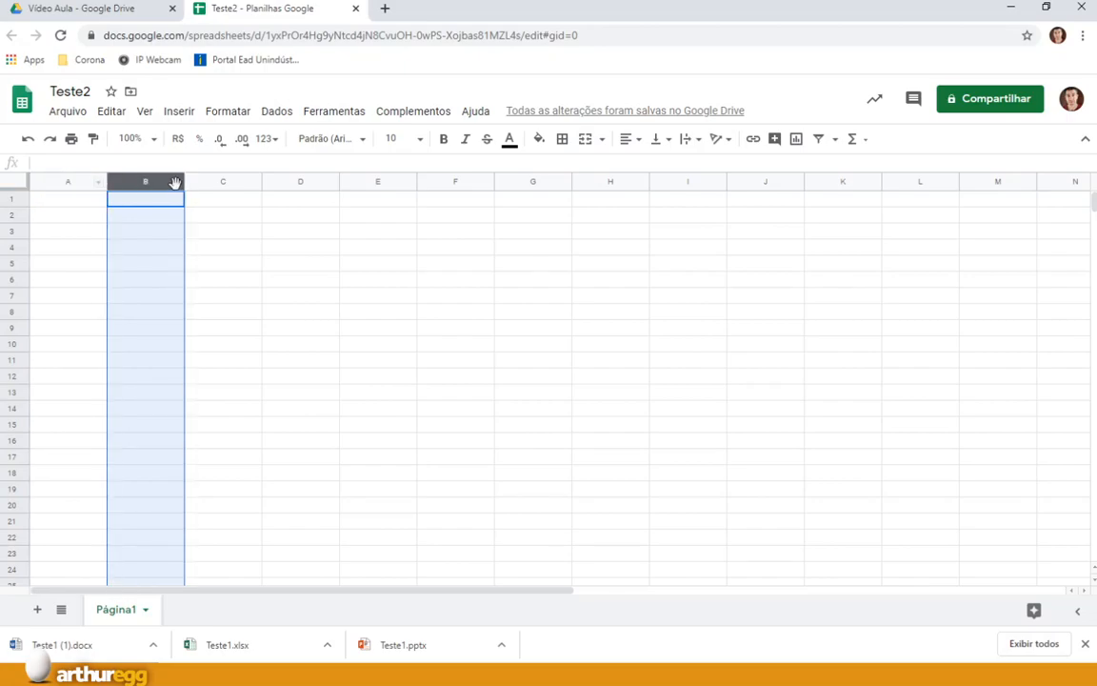
{"action": "left_click", "coordinate": [225, 183]}
{"action": "left_click", "coordinate": [301, 183]}
{"action": "left_click", "coordinate": [374, 183]}
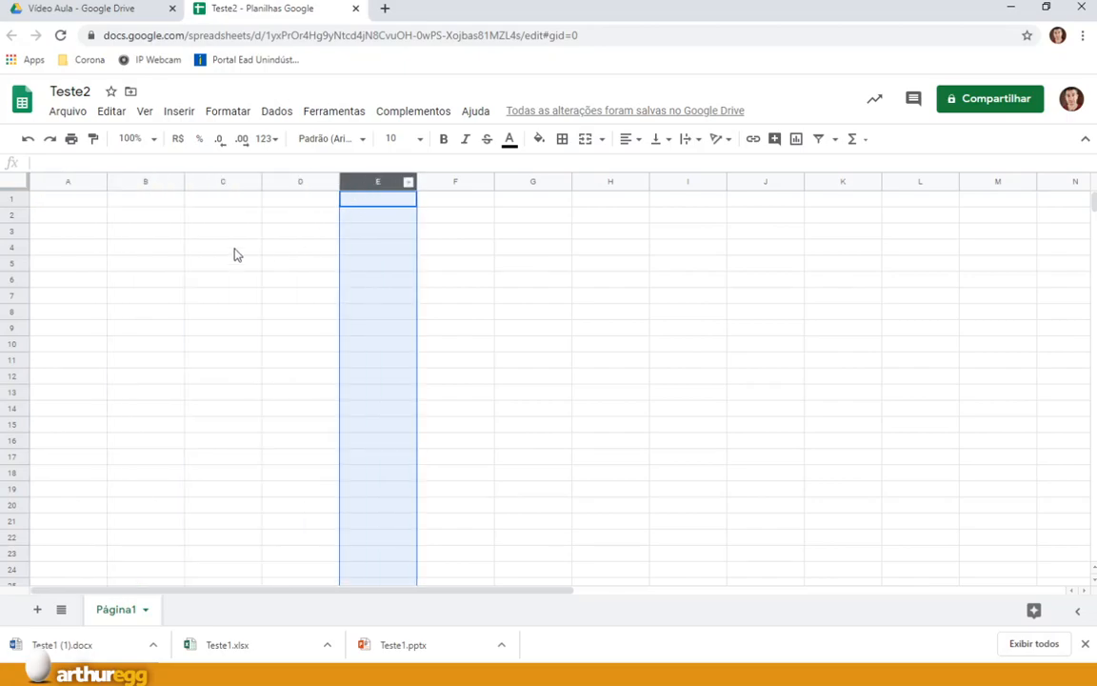
{"action": "left_click", "coordinate": [13, 200]}
{"action": "left_click", "coordinate": [12, 215]}
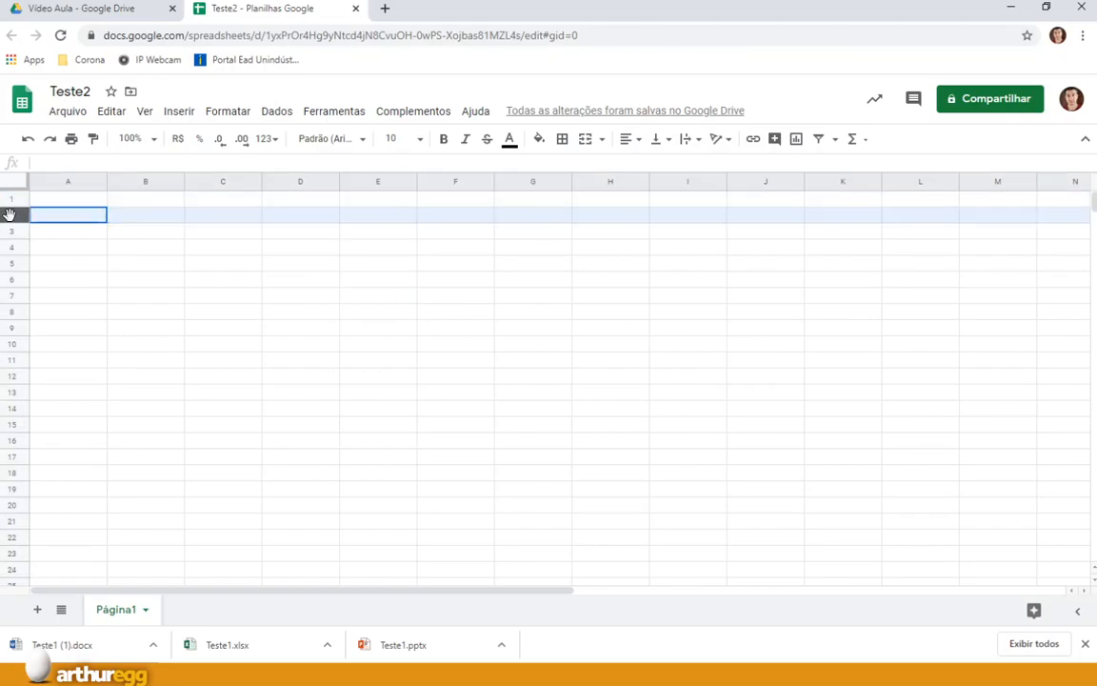
{"action": "left_click", "coordinate": [12, 231]}
{"action": "left_click", "coordinate": [12, 248]}
{"action": "left_click", "coordinate": [13, 264]}
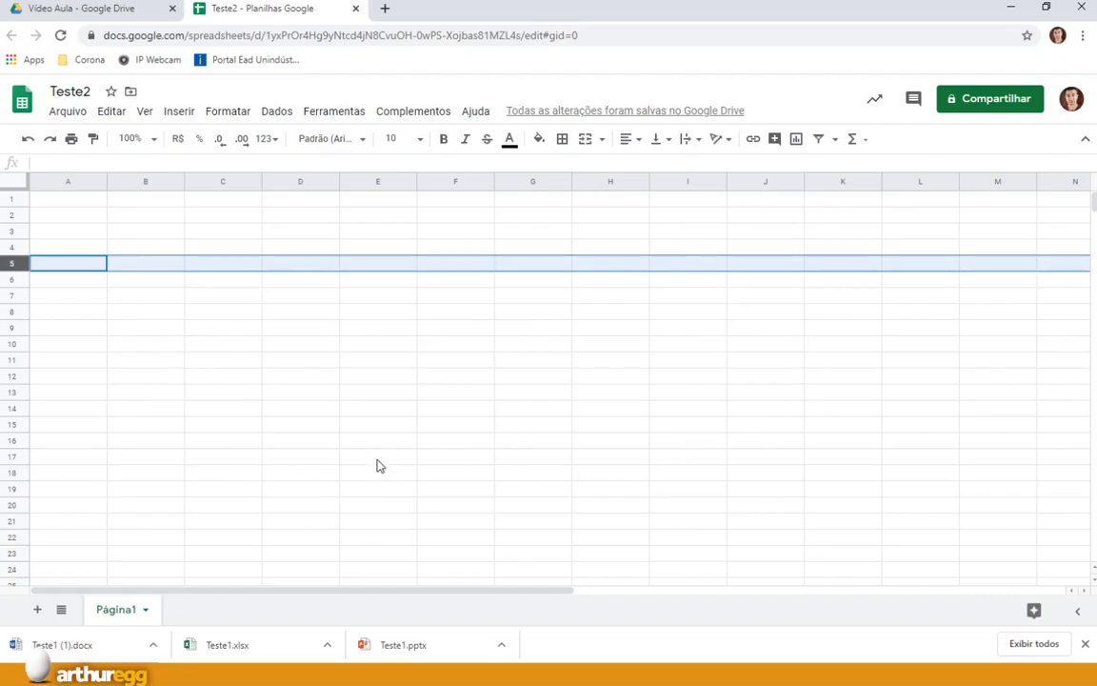
Examine cell selection by picking single cells E11 and B6, a vertical block from B2 to B9, and cell D7.
{"action": "left_click", "coordinate": [377, 366]}
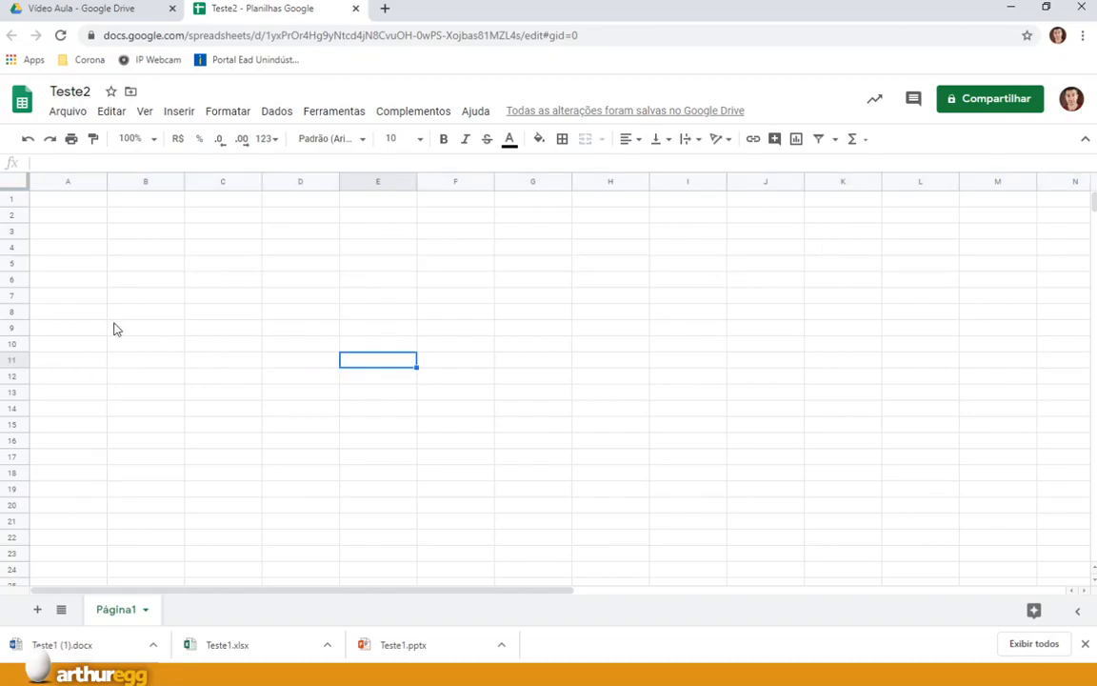
{"action": "left_click", "coordinate": [171, 278]}
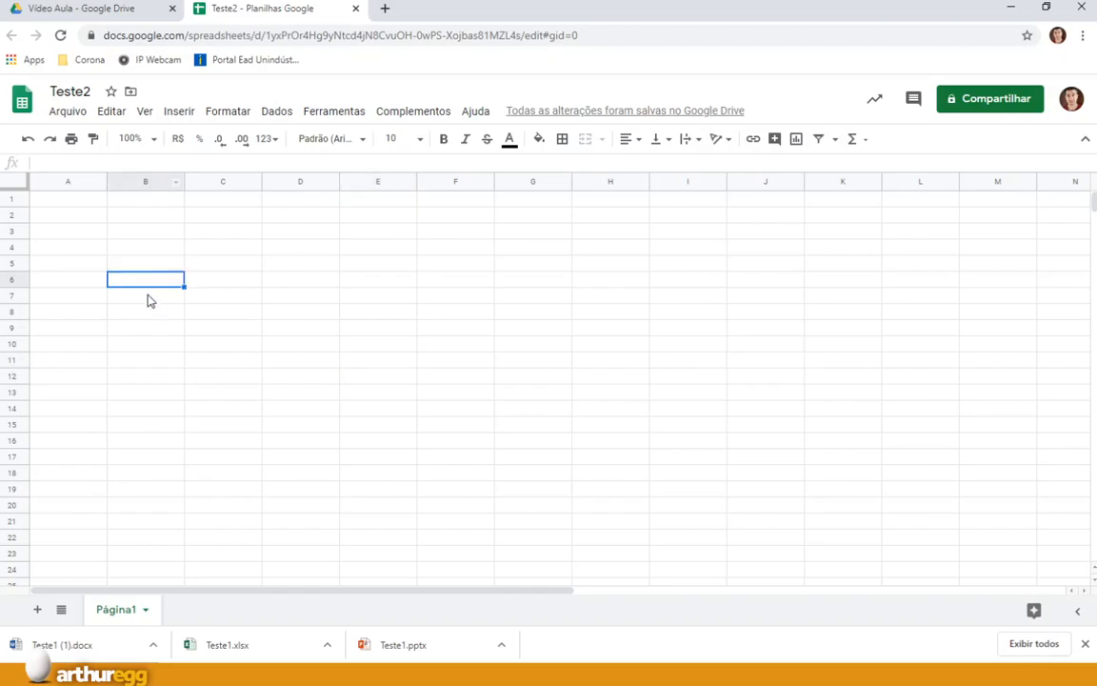
{"action": "left_click", "coordinate": [125, 220]}
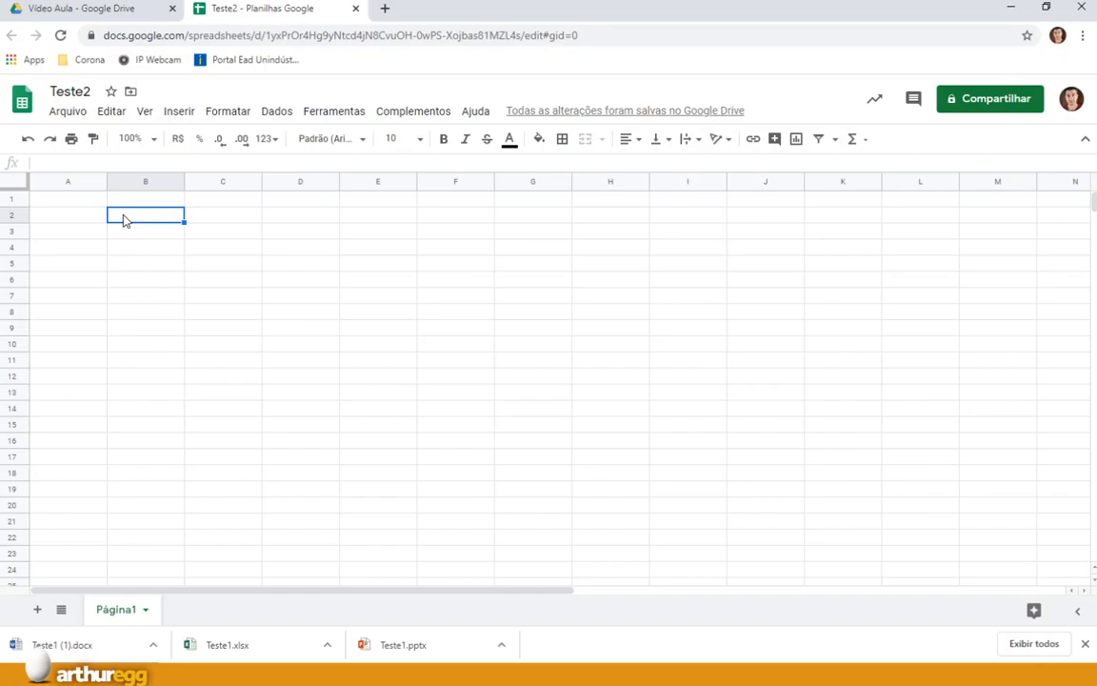
{"action": "left_click_drag", "start_coordinate": [123, 220], "coordinate": [161, 329]}
{"action": "left_click", "coordinate": [264, 298]}
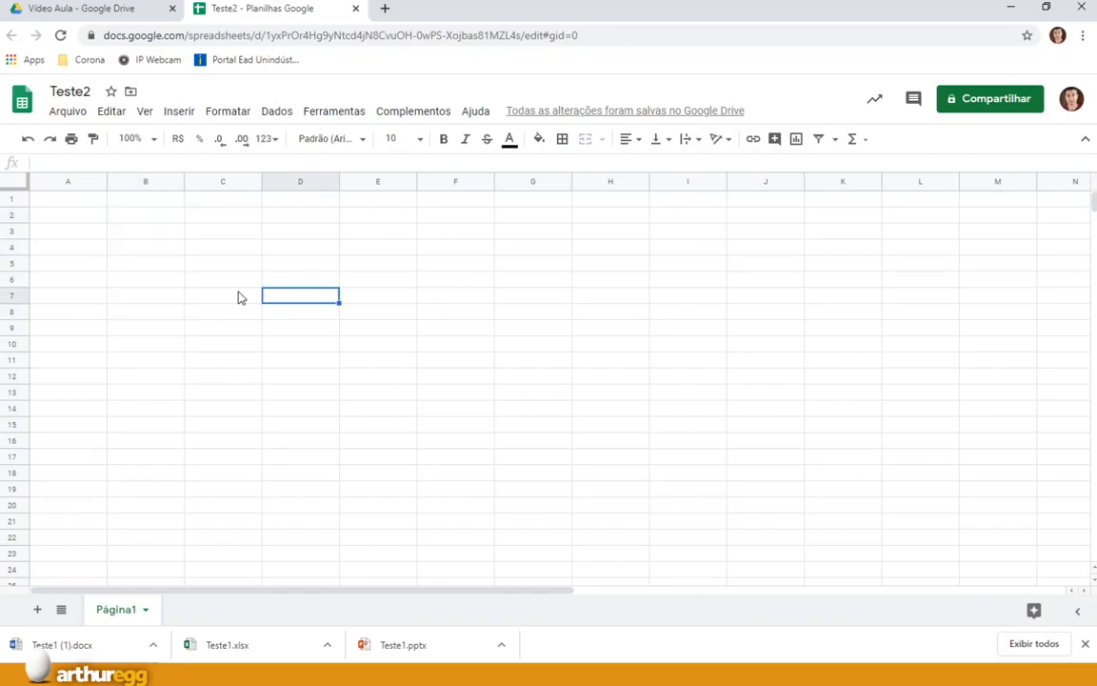
Select the cell range B2:D14.
{"action": "left_click", "coordinate": [143, 219]}
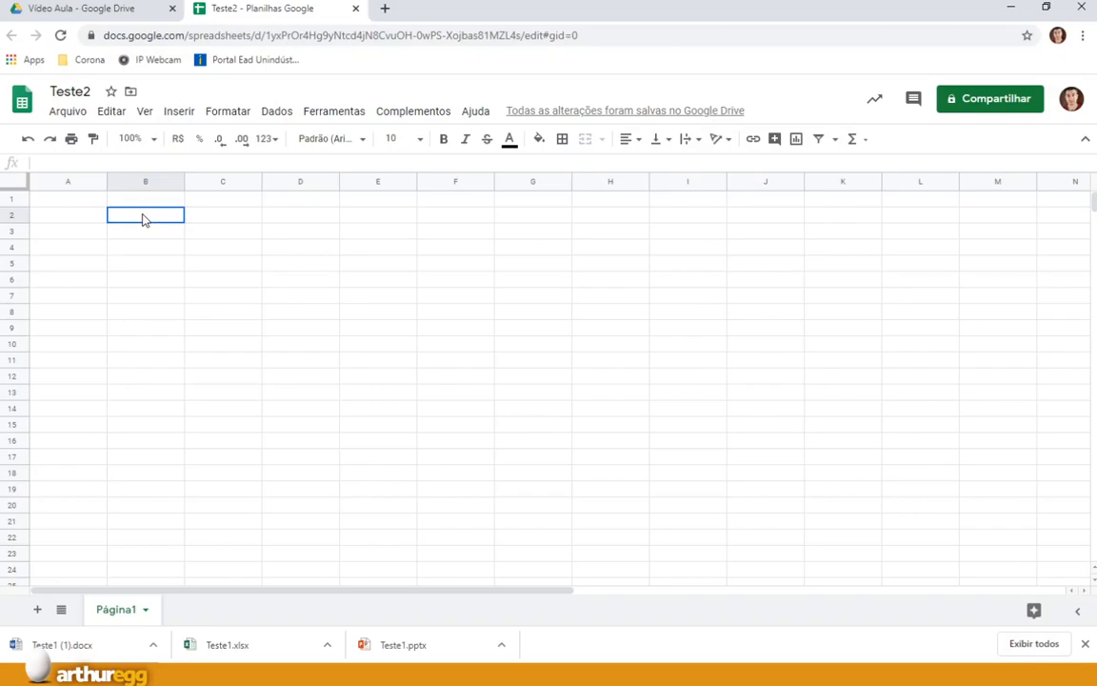
{"action": "left_click_drag", "start_coordinate": [143, 219], "coordinate": [291, 419]}
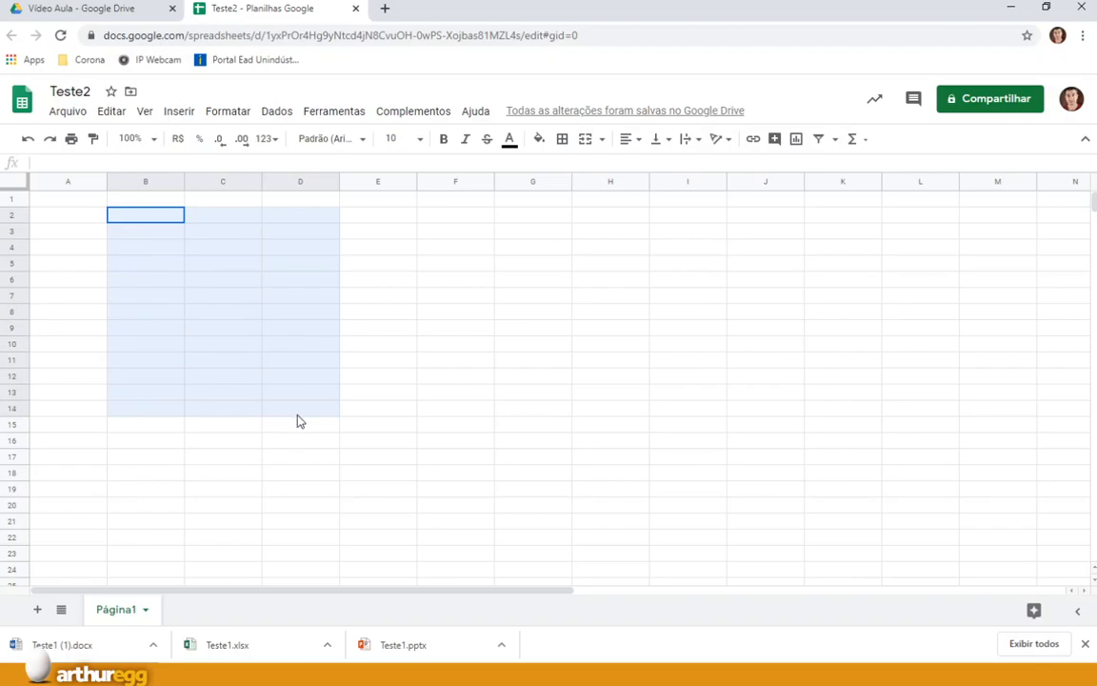
{"action": "left_click_drag", "start_coordinate": [298, 421], "coordinate": [298, 421]}
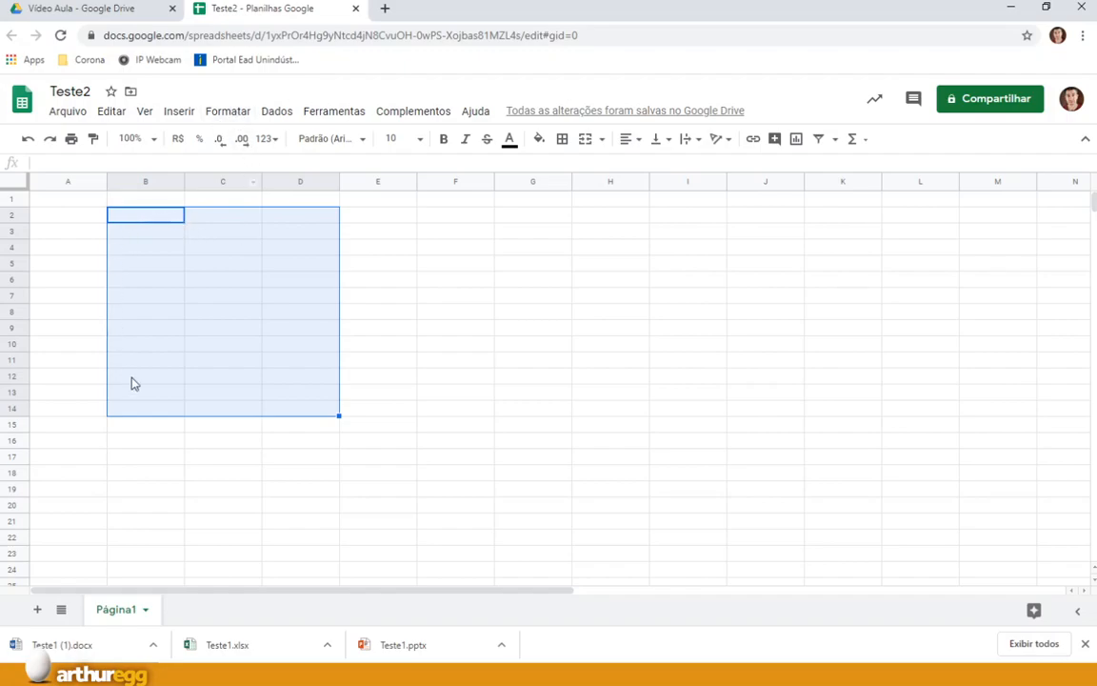
Look through the formatting and insertion commands and the horizontal and vertical alignment options available for the selected range.
{"action": "left_click", "coordinate": [238, 112]}
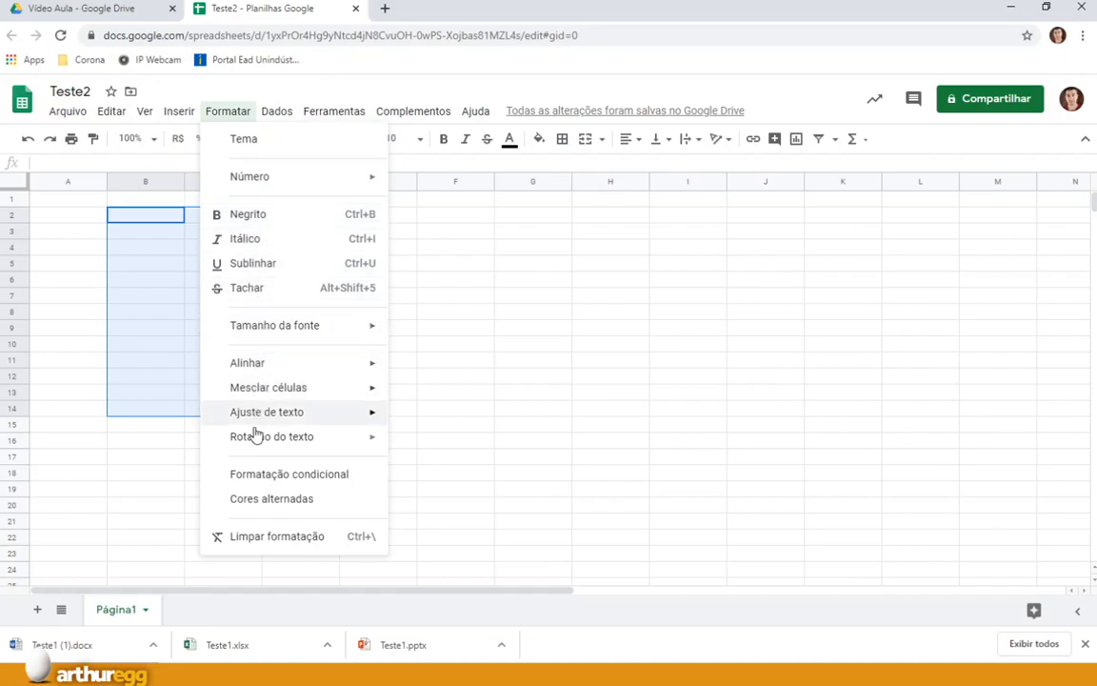
{"action": "left_click", "coordinate": [179, 111]}
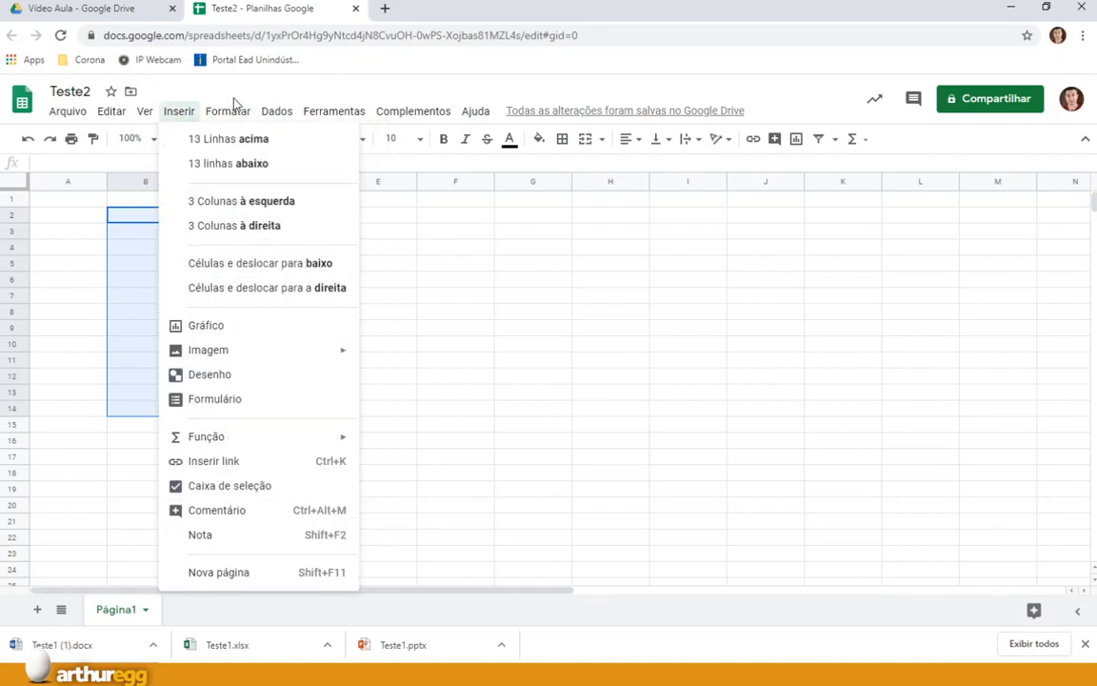
{"action": "left_click", "coordinate": [234, 114]}
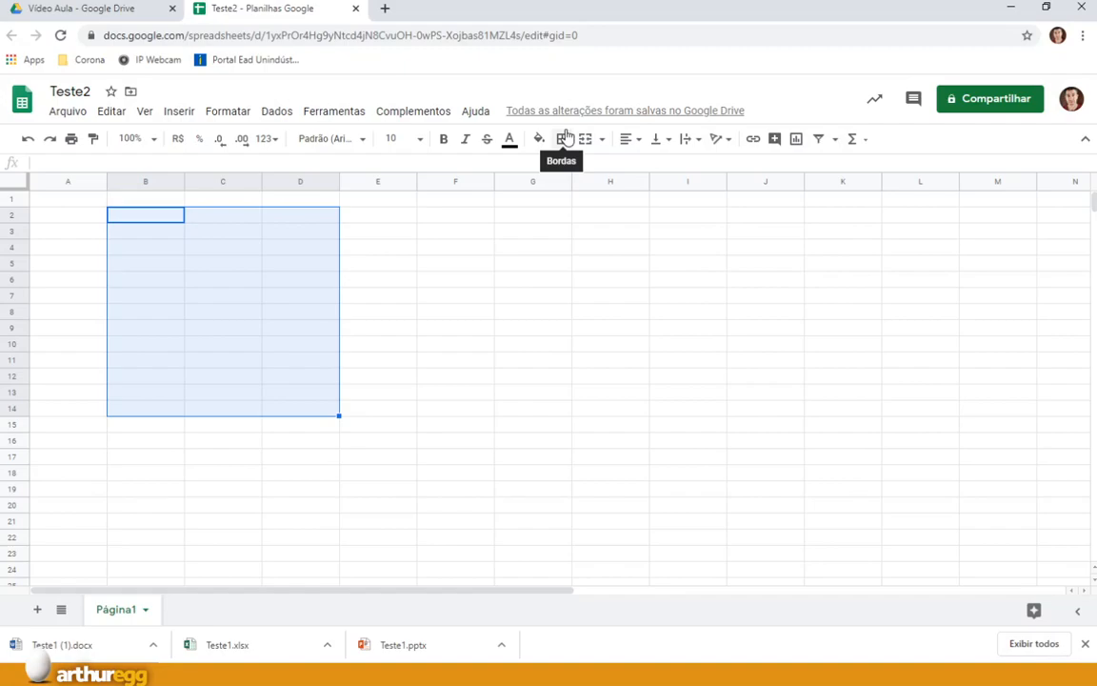
{"action": "left_click", "coordinate": [639, 140]}
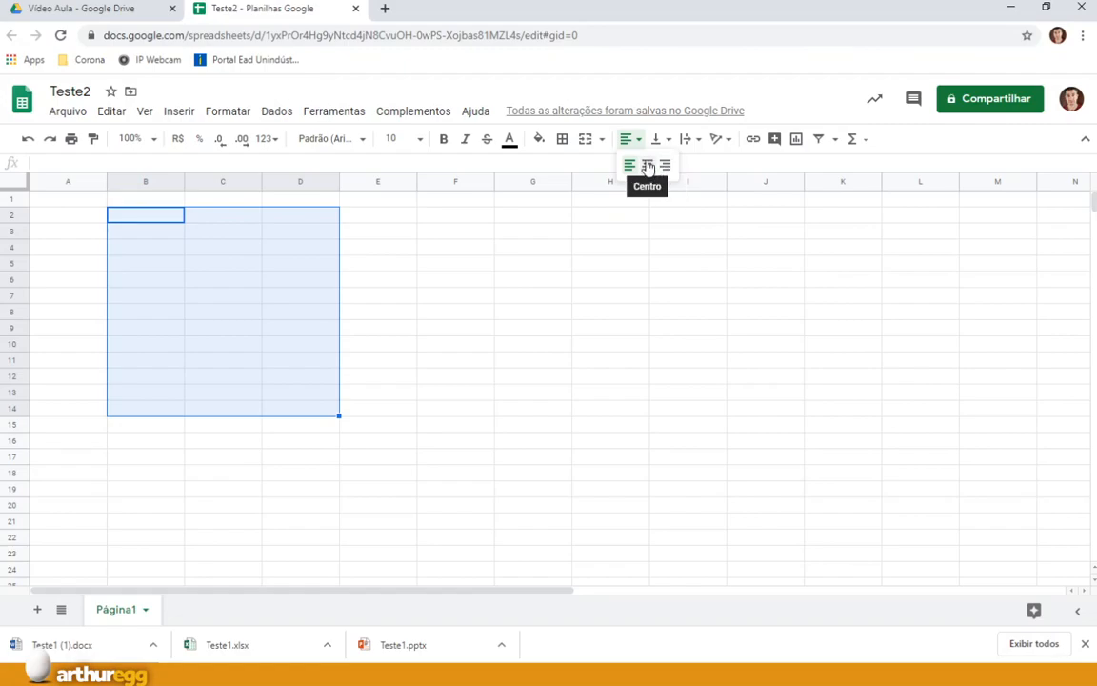
{"action": "left_click", "coordinate": [648, 167]}
{"action": "left_click", "coordinate": [666, 140]}
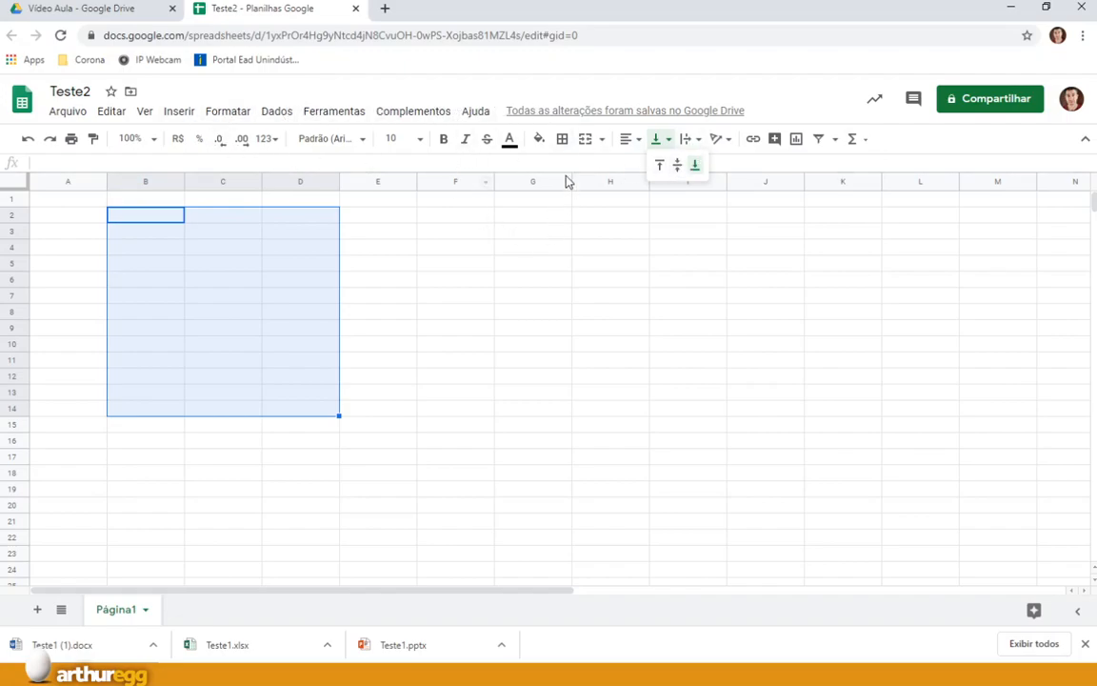
Apply all borders to the range B2:D14 in blue with the fine dotted line style.
{"action": "left_click", "coordinate": [562, 140]}
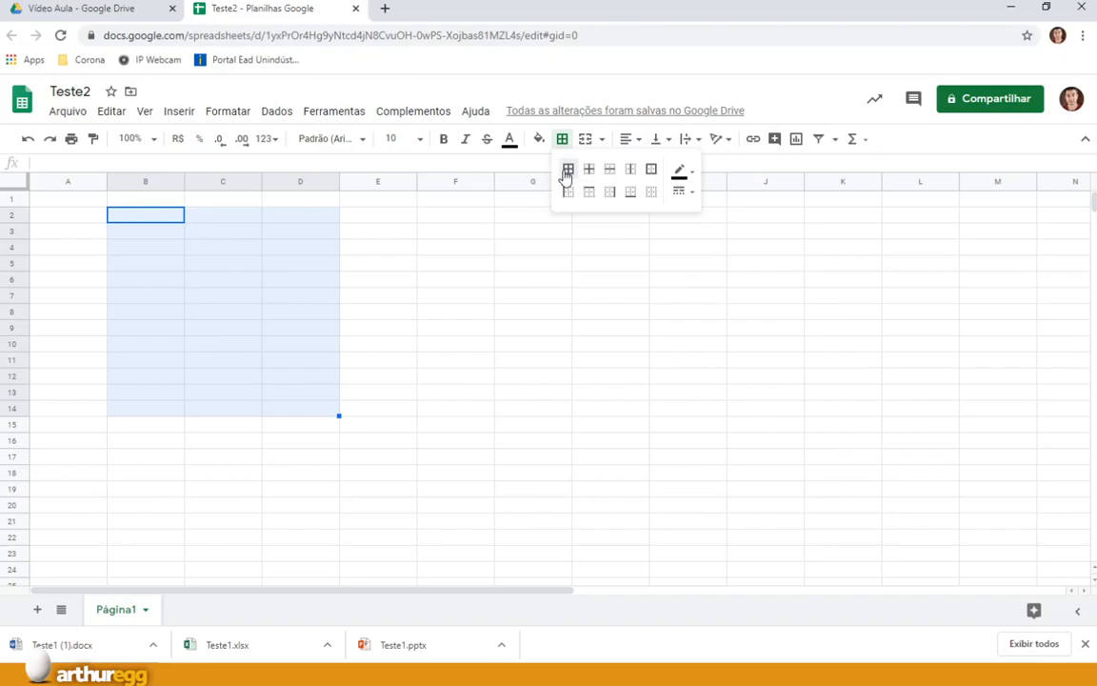
{"action": "left_click", "coordinate": [567, 171]}
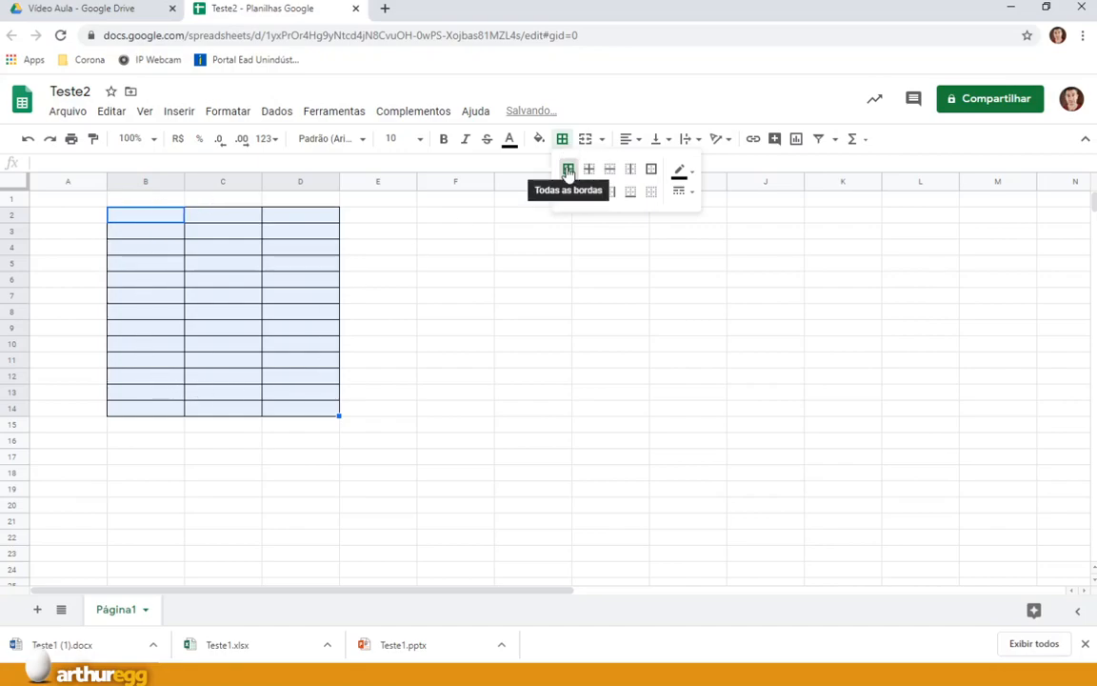
{"action": "left_click", "coordinate": [687, 175]}
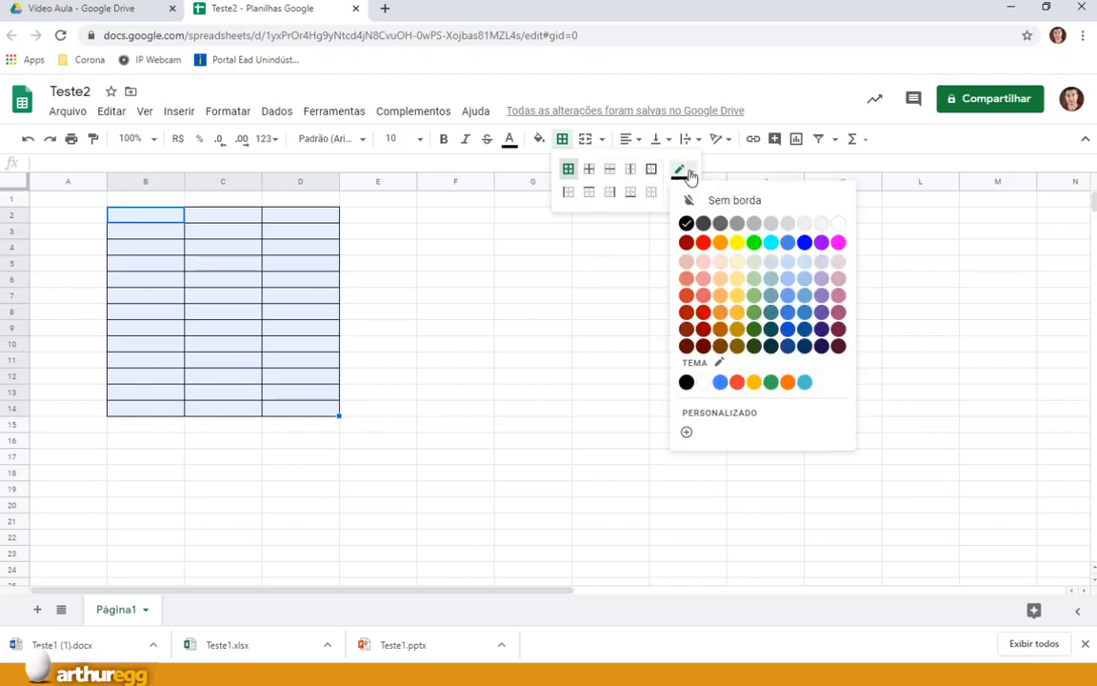
{"action": "left_click", "coordinate": [788, 313]}
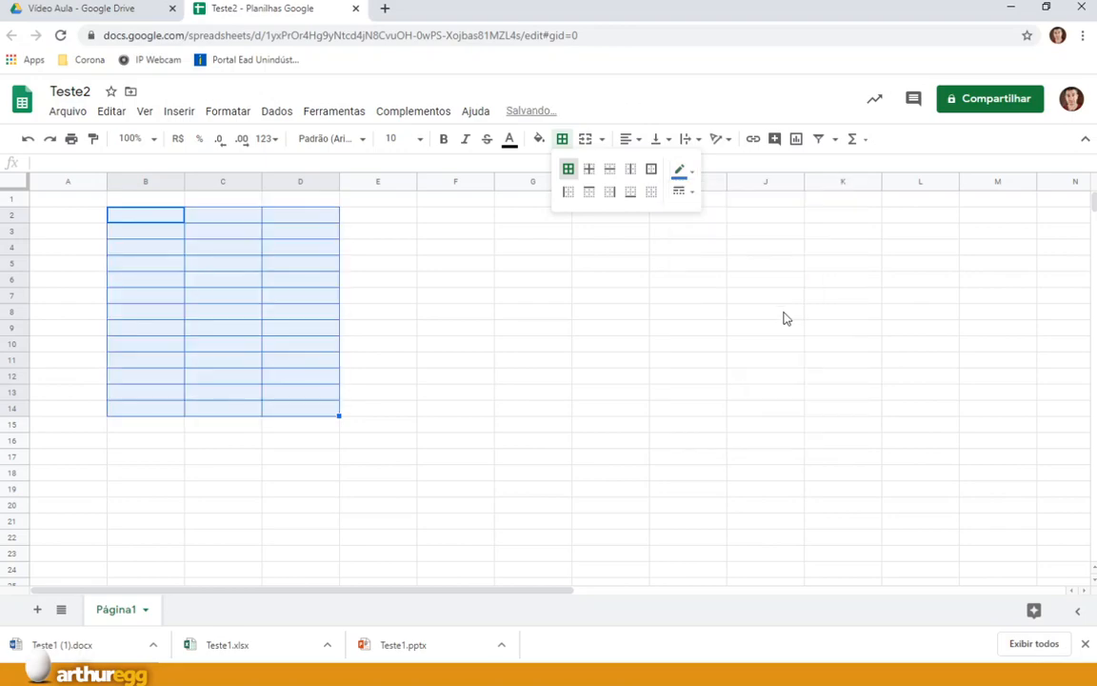
{"action": "left_click", "coordinate": [682, 191]}
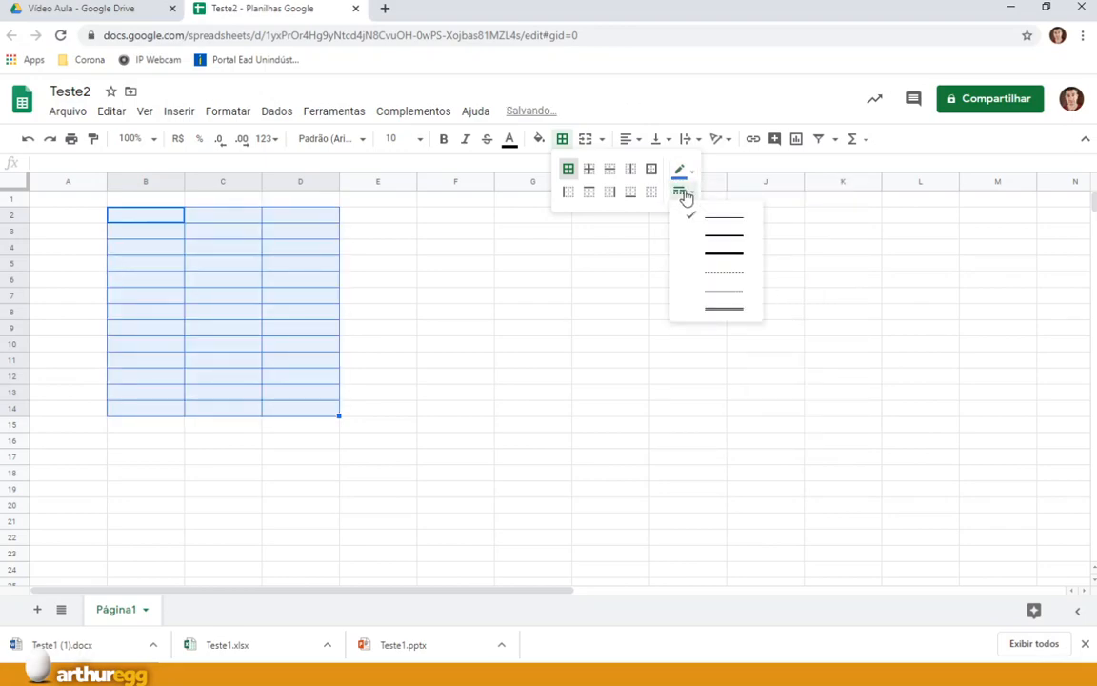
{"action": "left_click", "coordinate": [726, 291]}
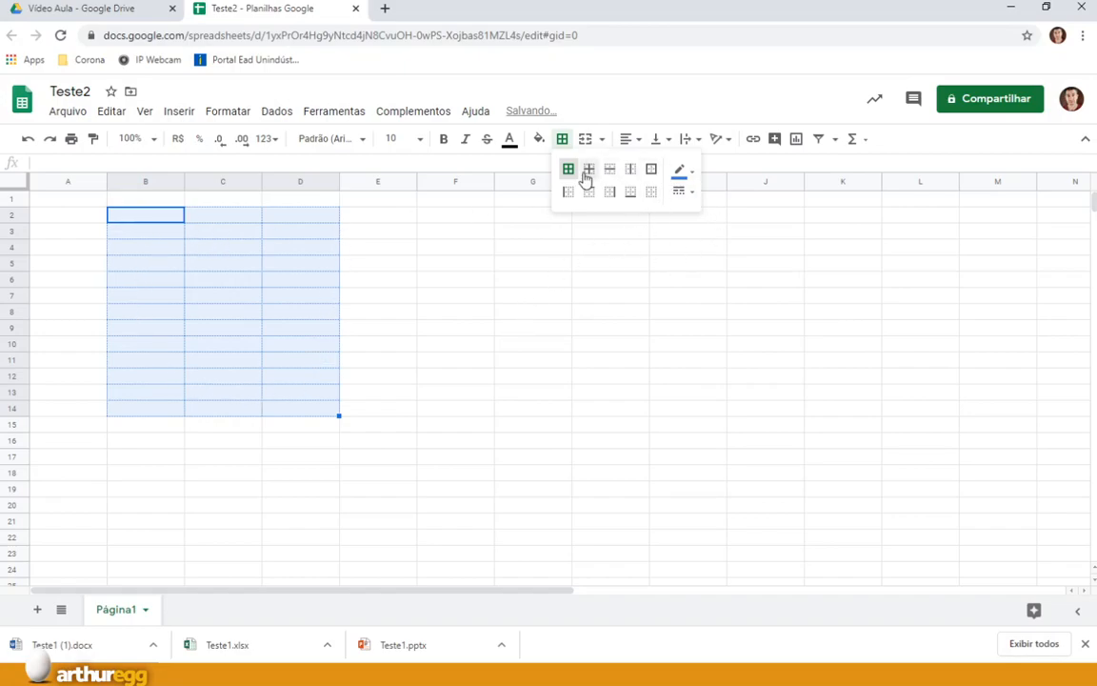
Give the range B2:D14 an outer border in the thickest solid line style and deselect the range.
{"action": "left_click", "coordinate": [652, 171]}
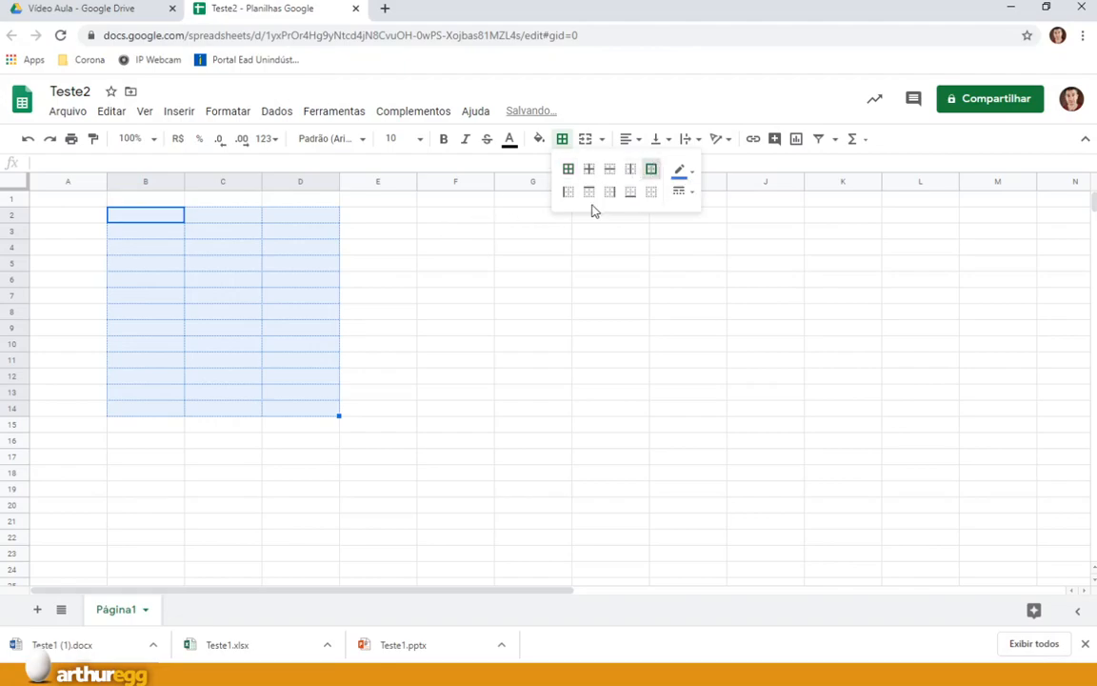
{"action": "left_click", "coordinate": [682, 195]}
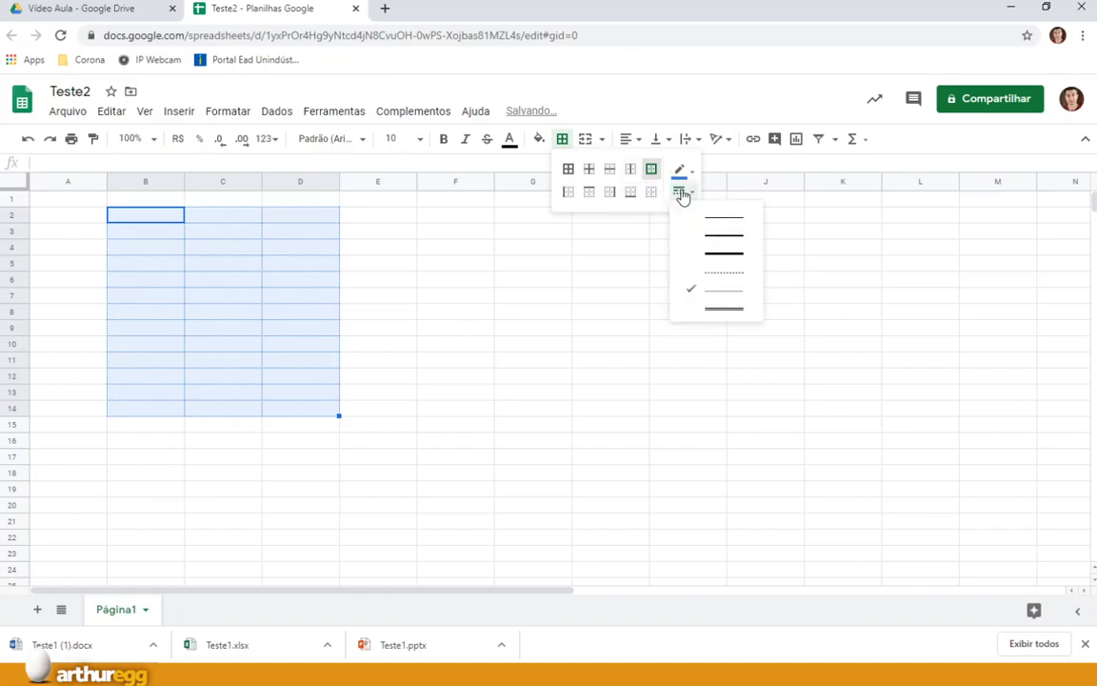
{"action": "left_click", "coordinate": [714, 255]}
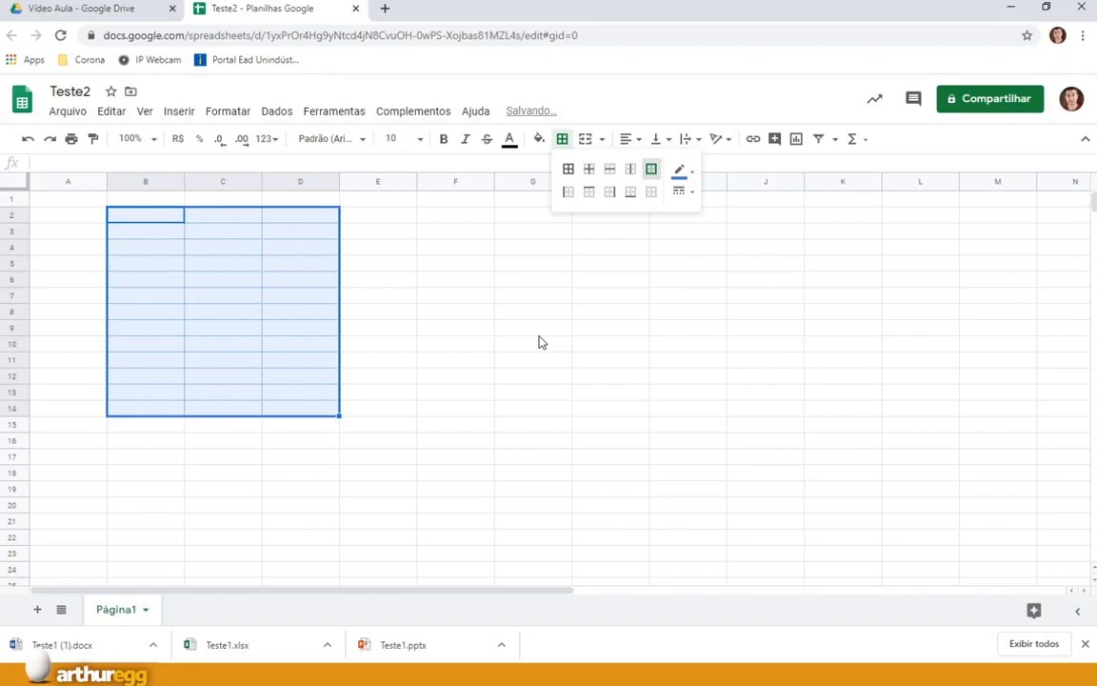
{"action": "left_click", "coordinate": [522, 330]}
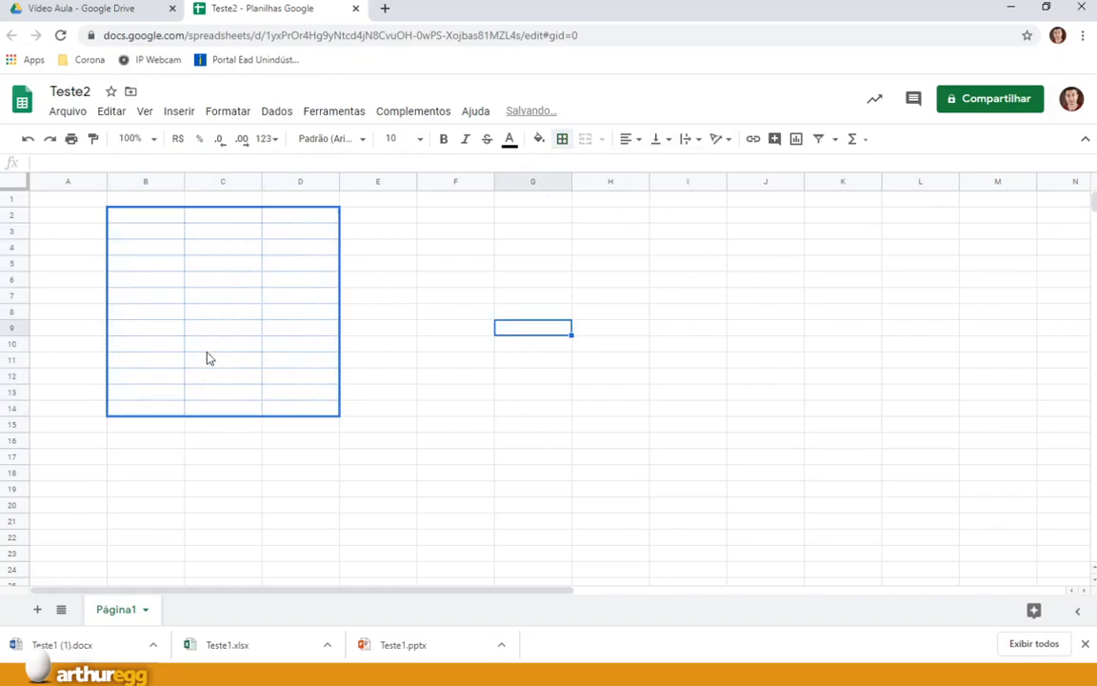
Fill the cell ranges B2:B14 and D2:D14 with the same light blue background and deselect them.
{"action": "left_click_drag", "start_coordinate": [148, 223], "coordinate": [130, 415]}
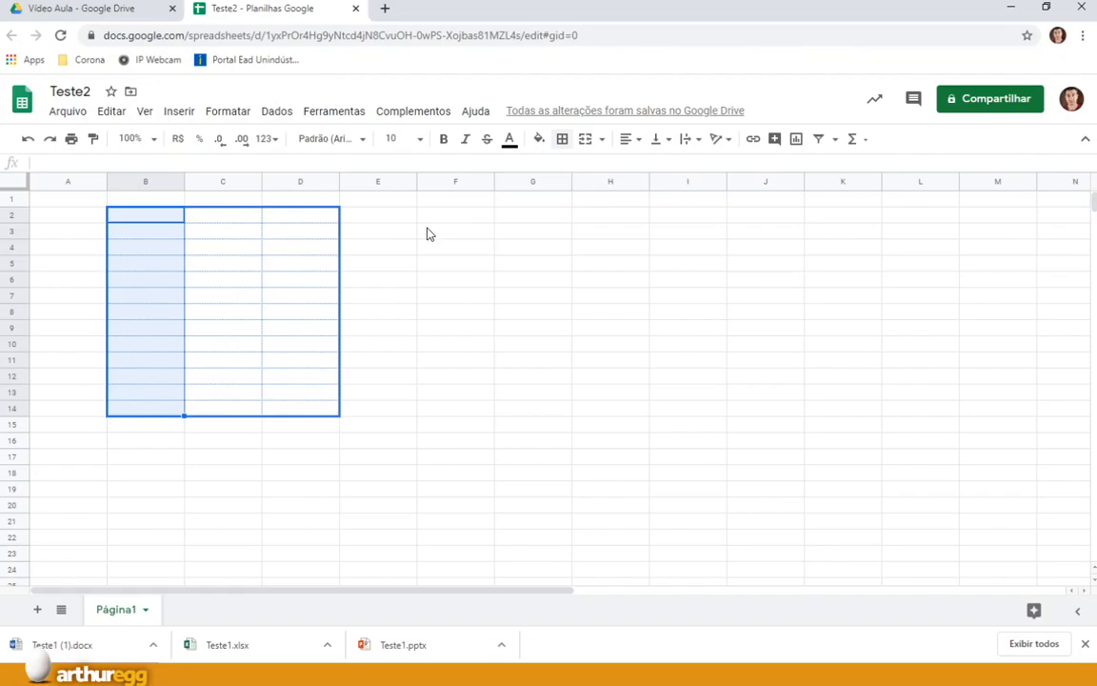
{"action": "left_click_drag", "start_coordinate": [303, 221], "coordinate": [290, 412]}
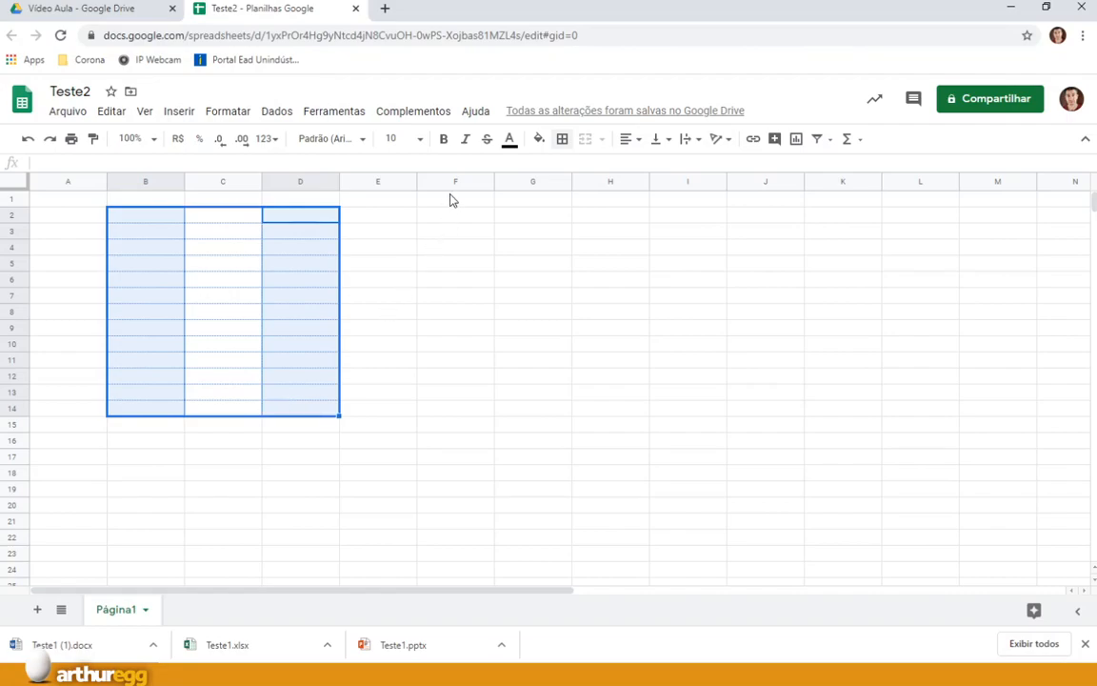
{"action": "left_click", "coordinate": [540, 140]}
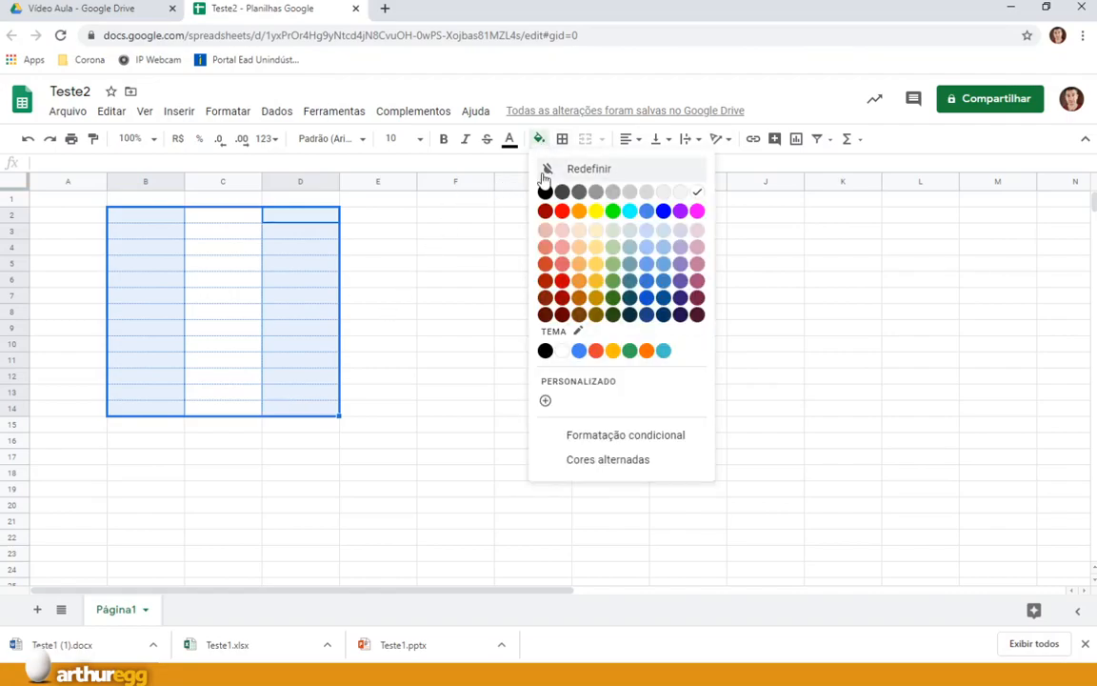
{"action": "left_click", "coordinate": [645, 232]}
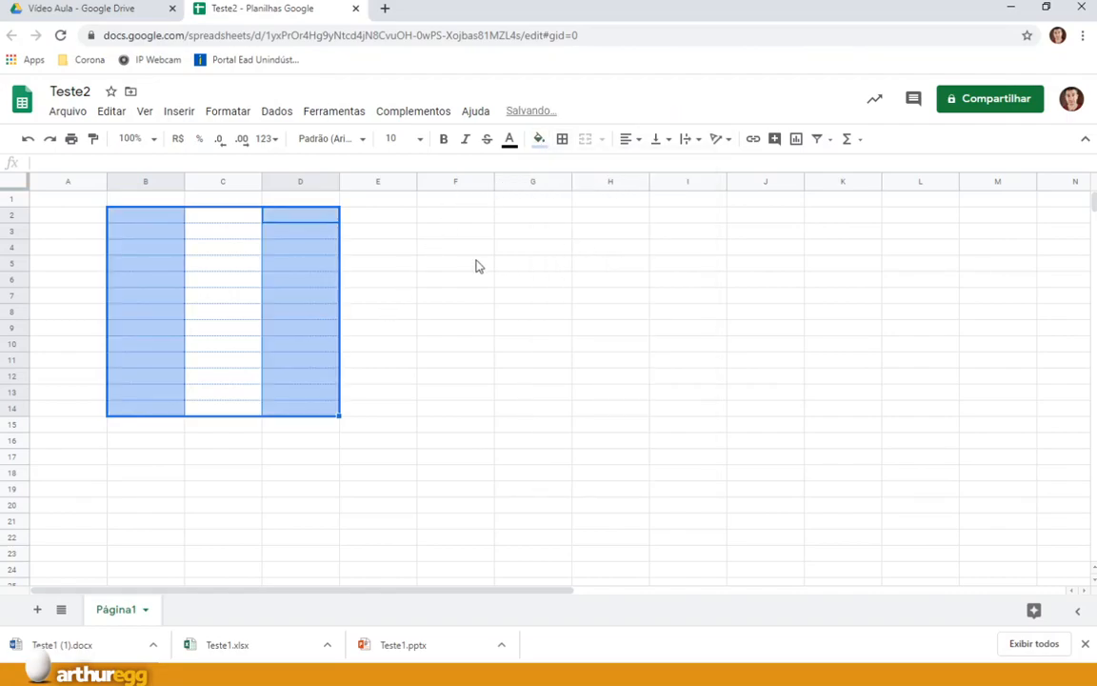
{"action": "left_click", "coordinate": [477, 265]}
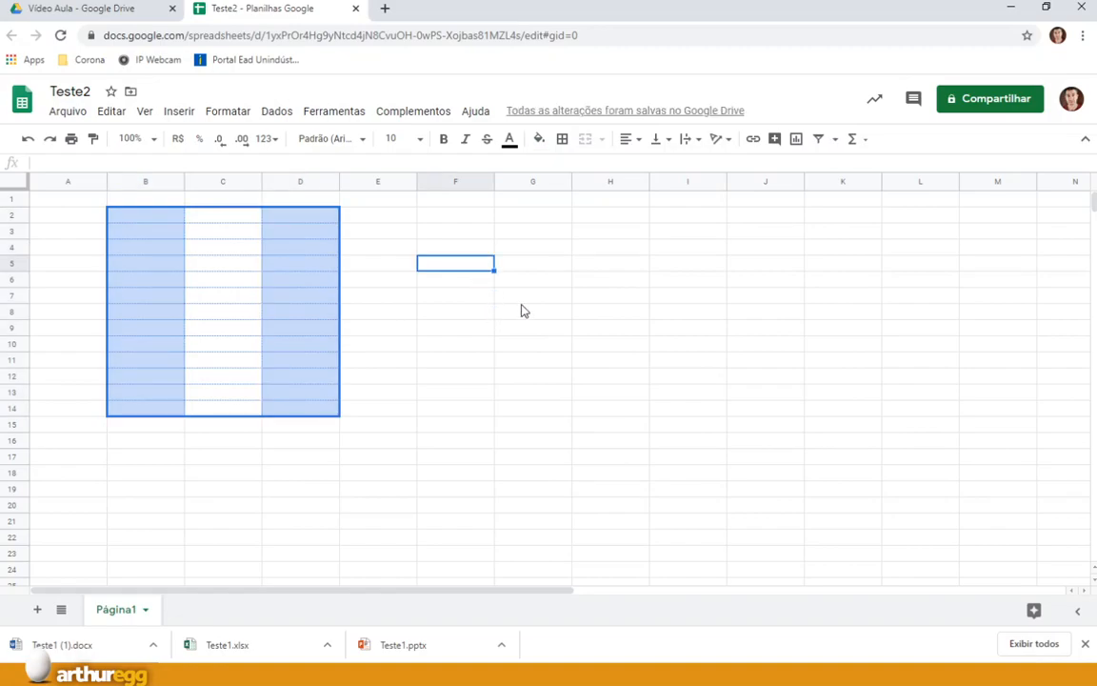
Select the cells B2:D2 across the table's first row.
{"action": "left_click_drag", "start_coordinate": [143, 225], "coordinate": [291, 228]}
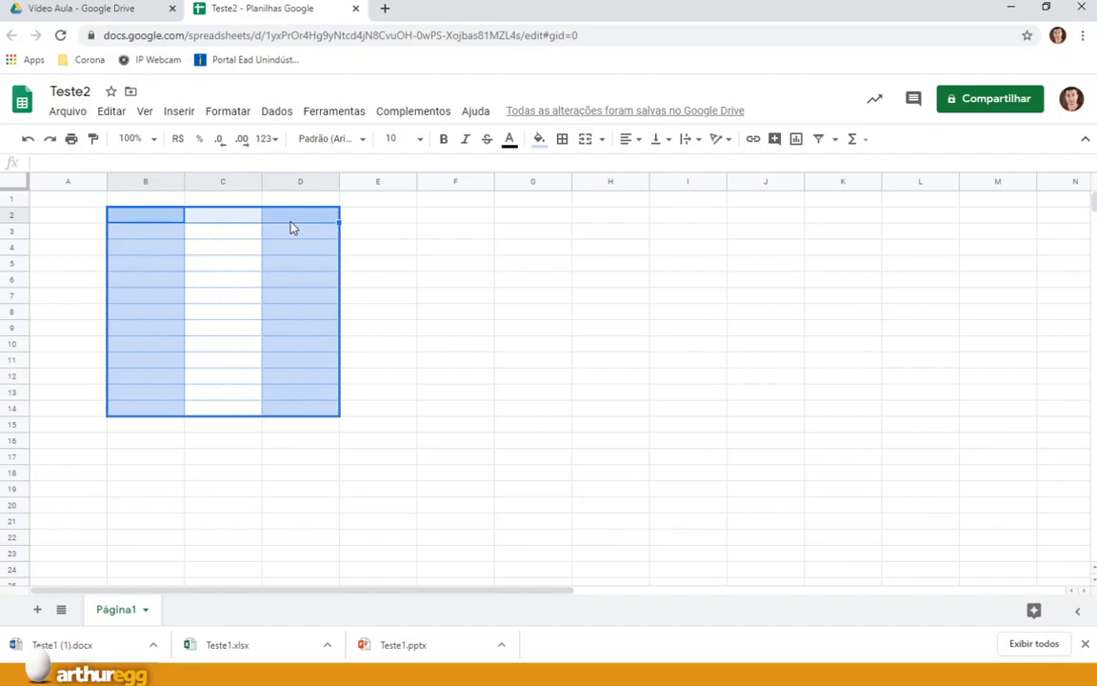
{"action": "left_click", "coordinate": [539, 140]}
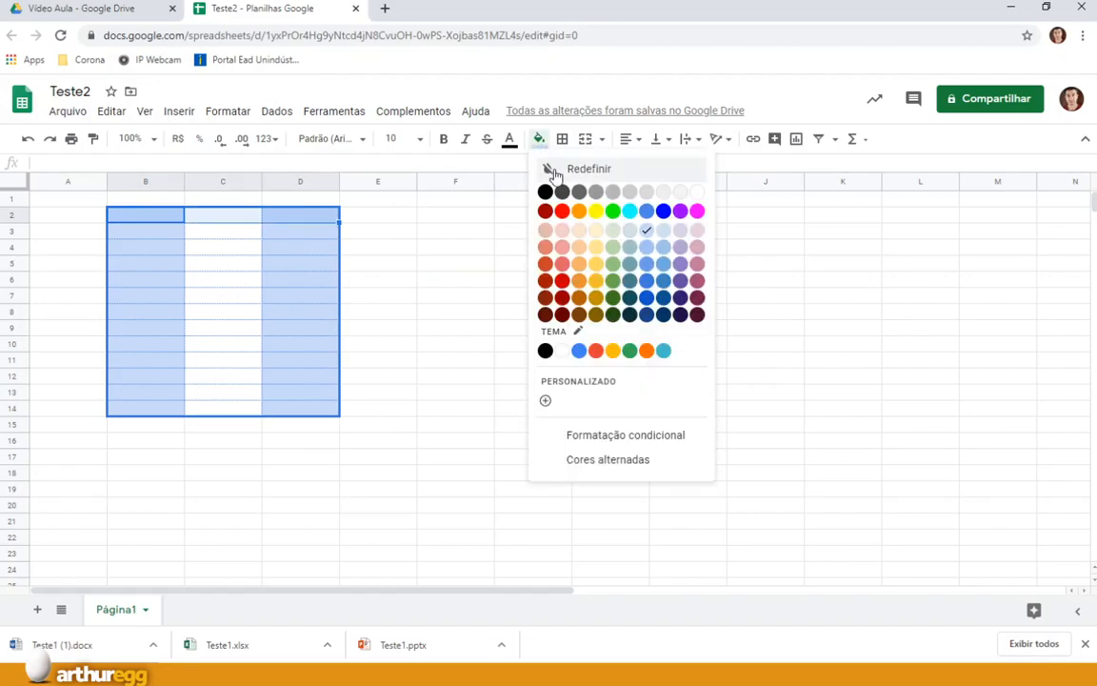
{"action": "left_click", "coordinate": [646, 284]}
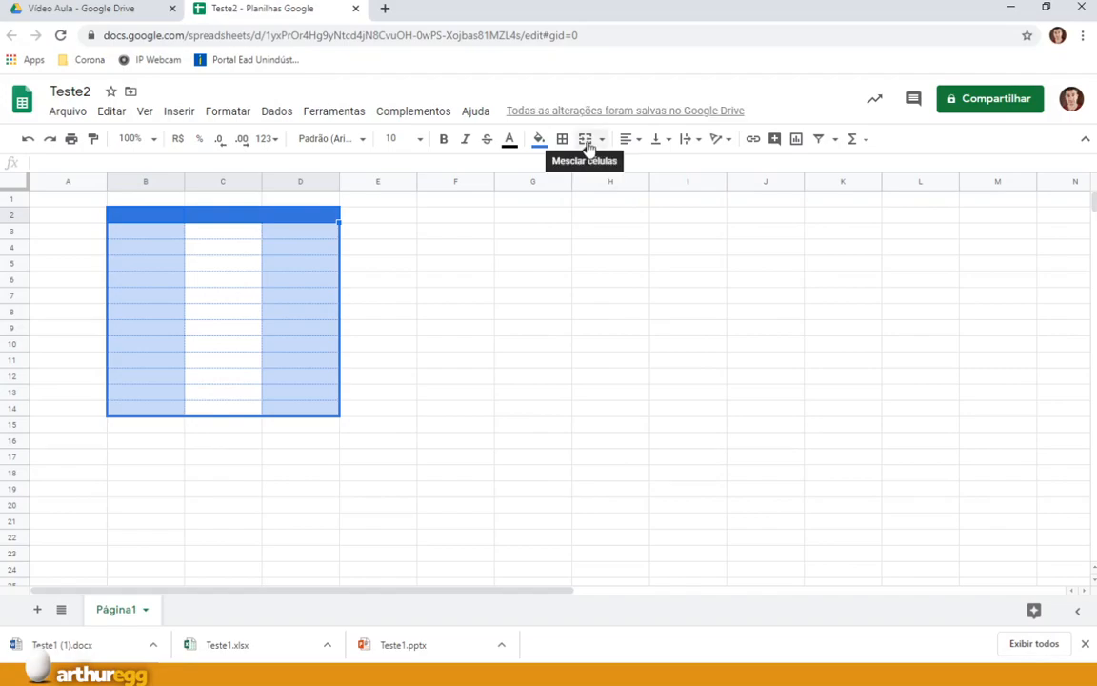
{"action": "key", "text": "ctrl+z"}
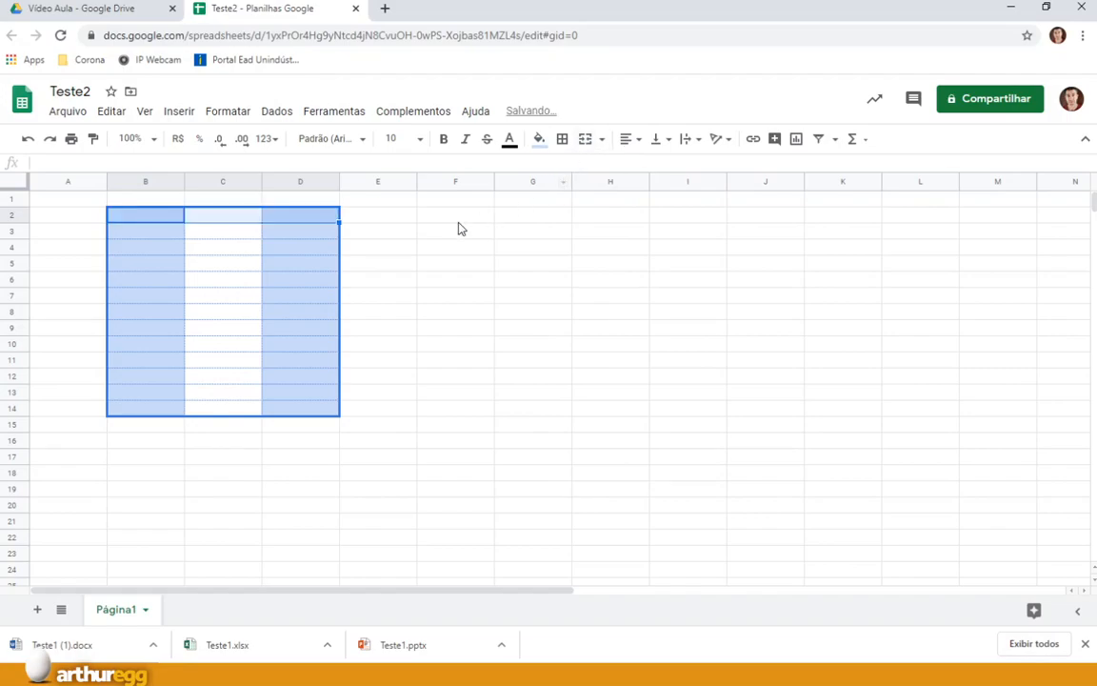
Merge the selected cells B2:D2 into one and fill the merged cell with a darker blue.
{"action": "left_click", "coordinate": [587, 141]}
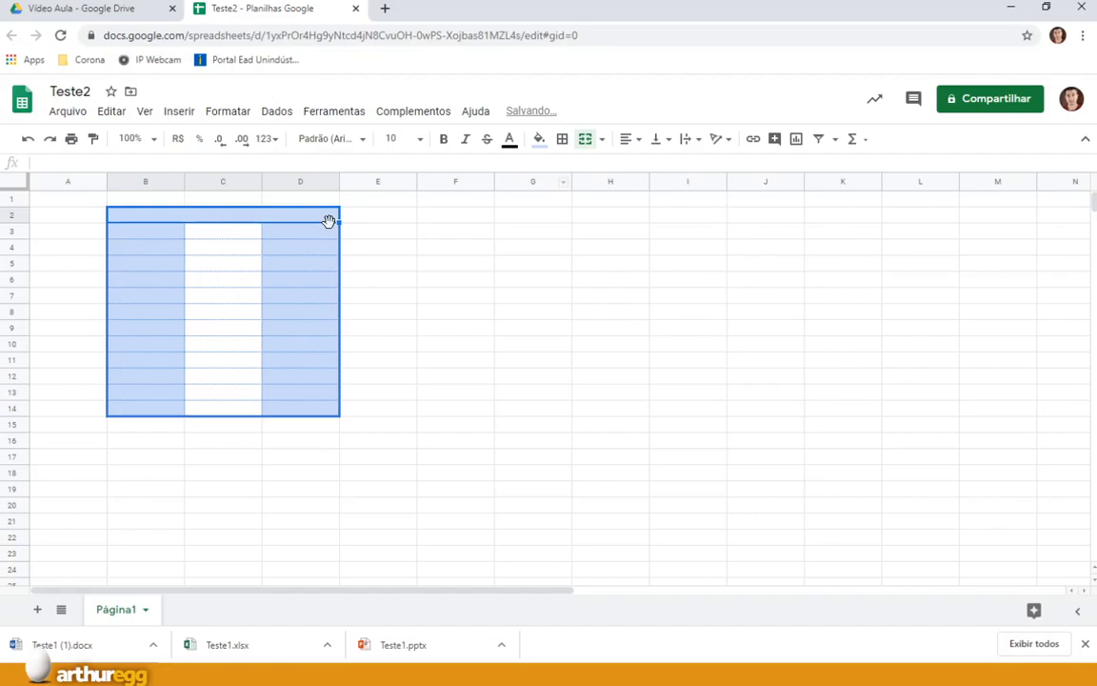
{"action": "left_click", "coordinate": [539, 139]}
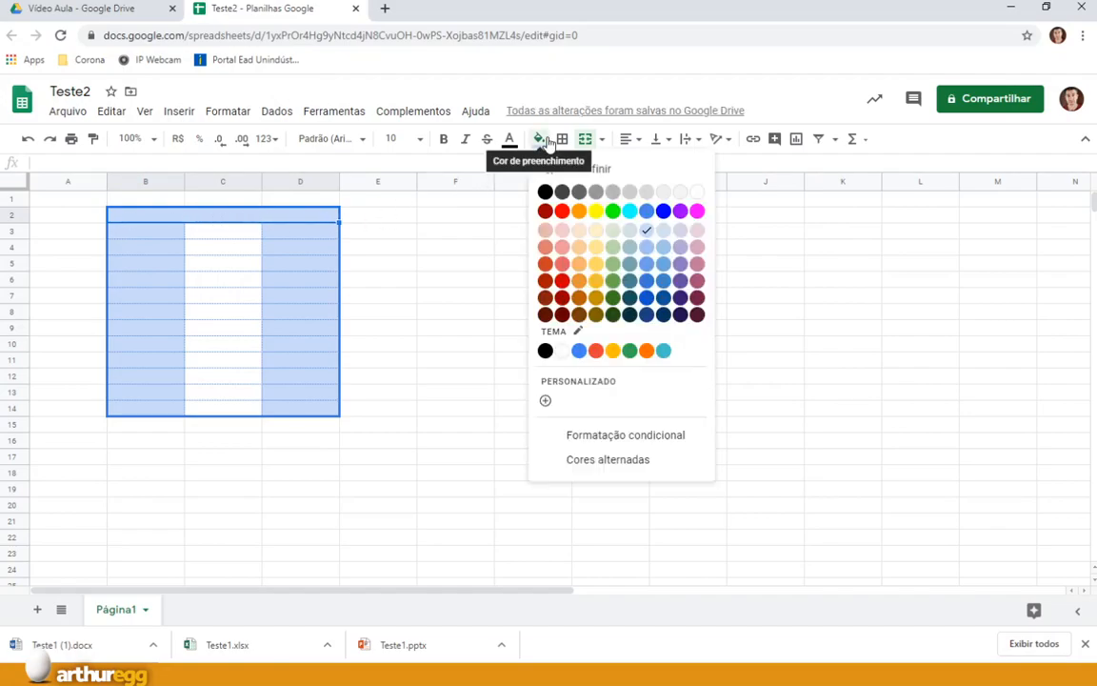
{"action": "left_click", "coordinate": [647, 283]}
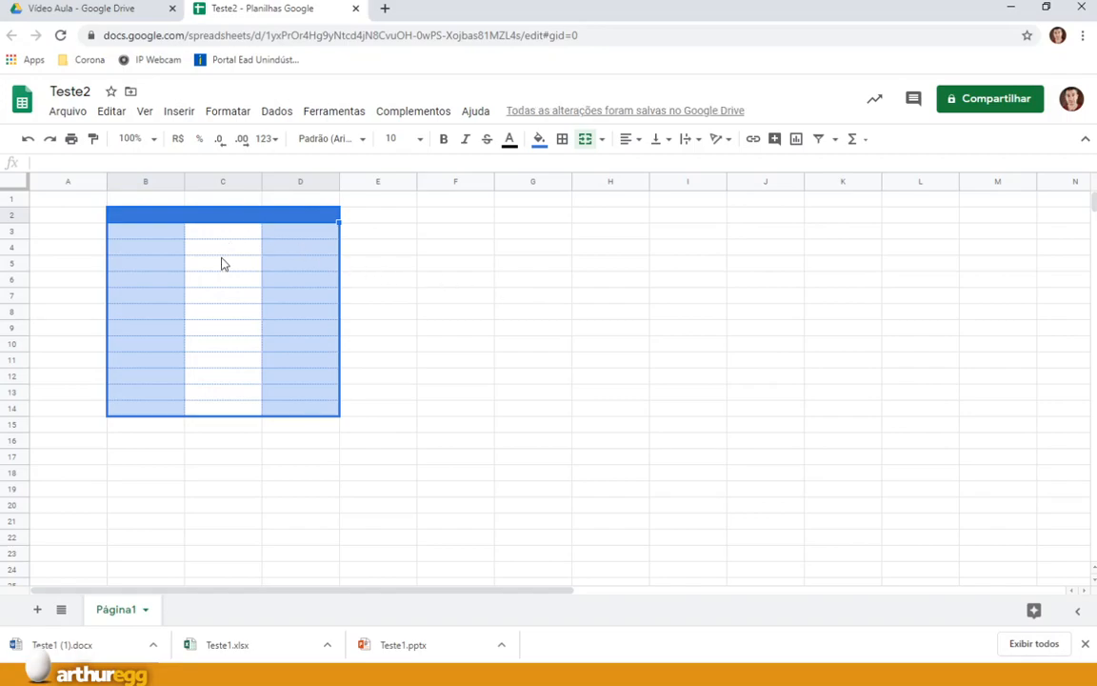
Enter TÍTULO in the merged heading cell B2:D2 and center it horizontally.
{"action": "left_click", "coordinate": [125, 164]}
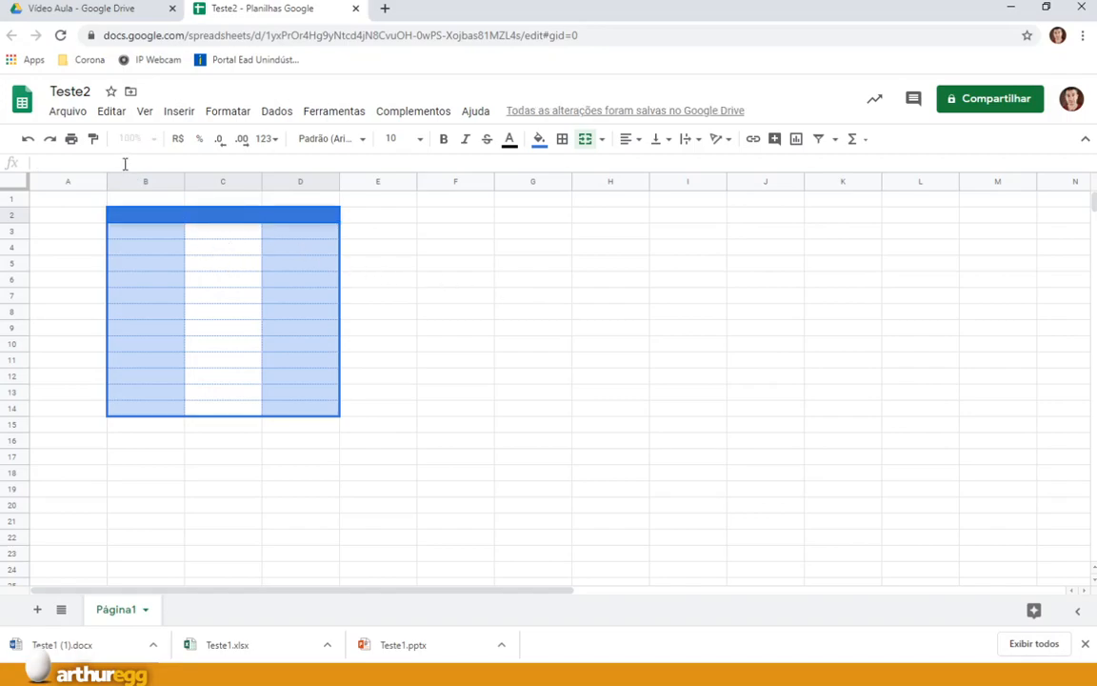
{"action": "type", "text": "TÍTULO"}
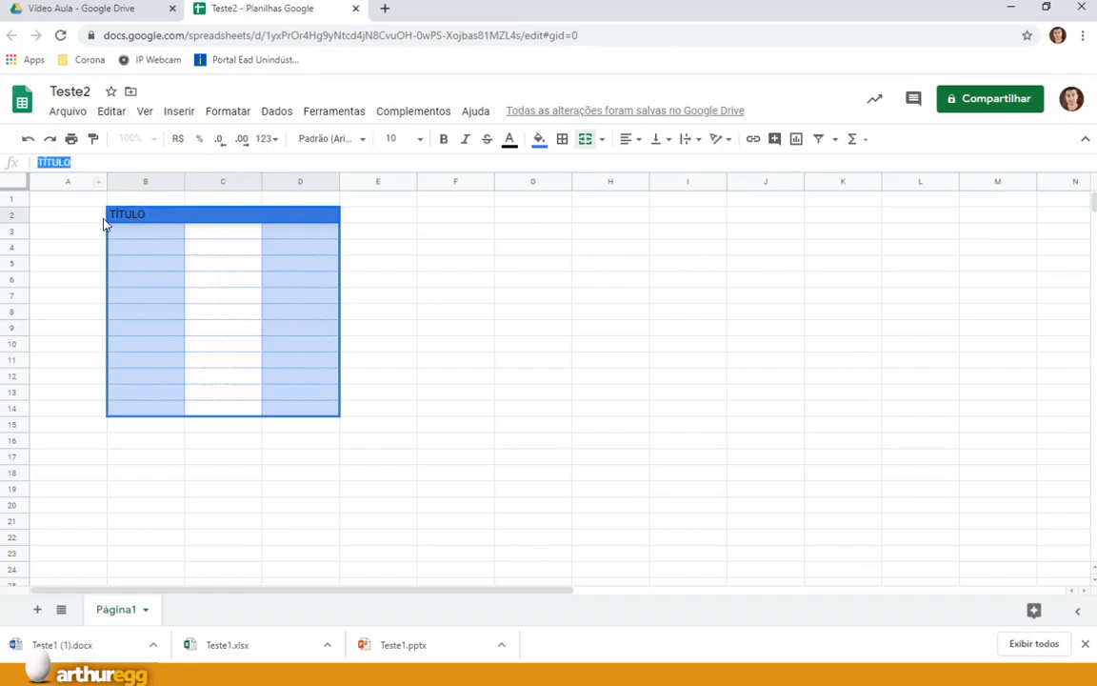
{"action": "double_click", "coordinate": [142, 213]}
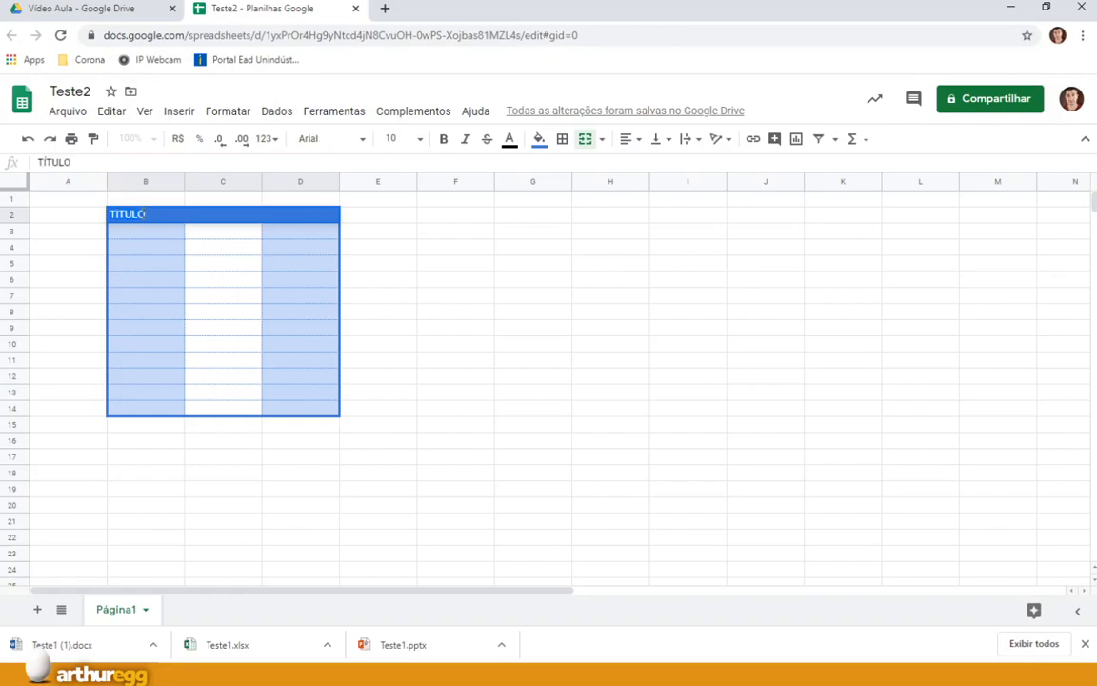
{"action": "left_click", "coordinate": [227, 218]}
{"action": "left_click", "coordinate": [628, 139]}
{"action": "left_click", "coordinate": [647, 167]}
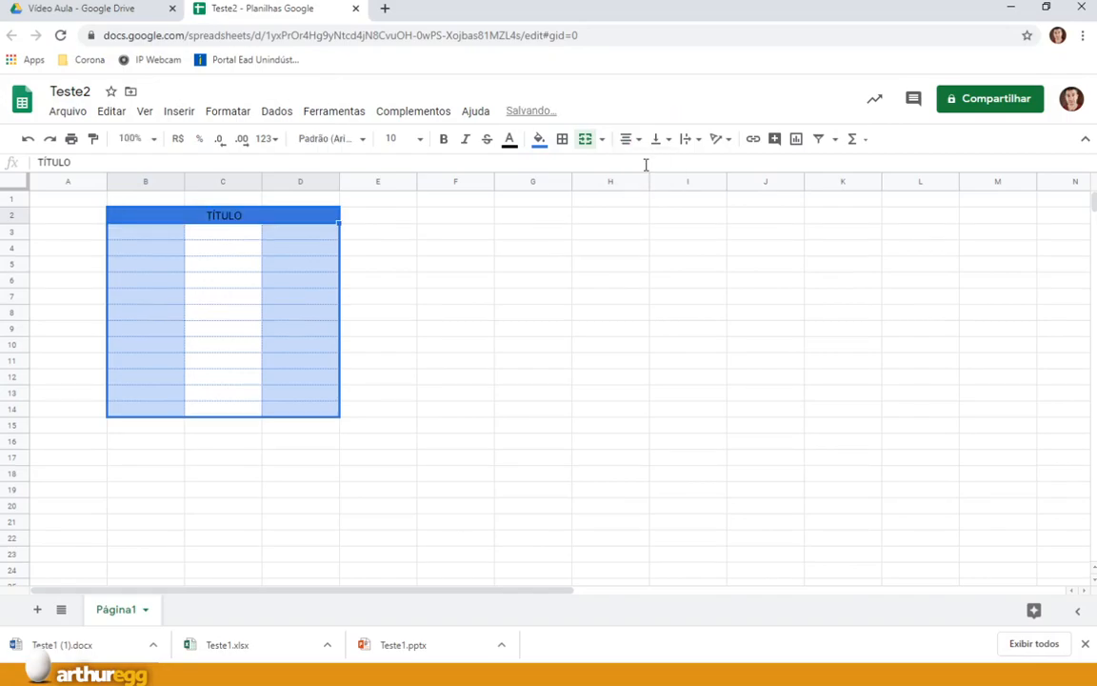
Make the TÍTULO heading text white and bold.
{"action": "left_click", "coordinate": [509, 140]}
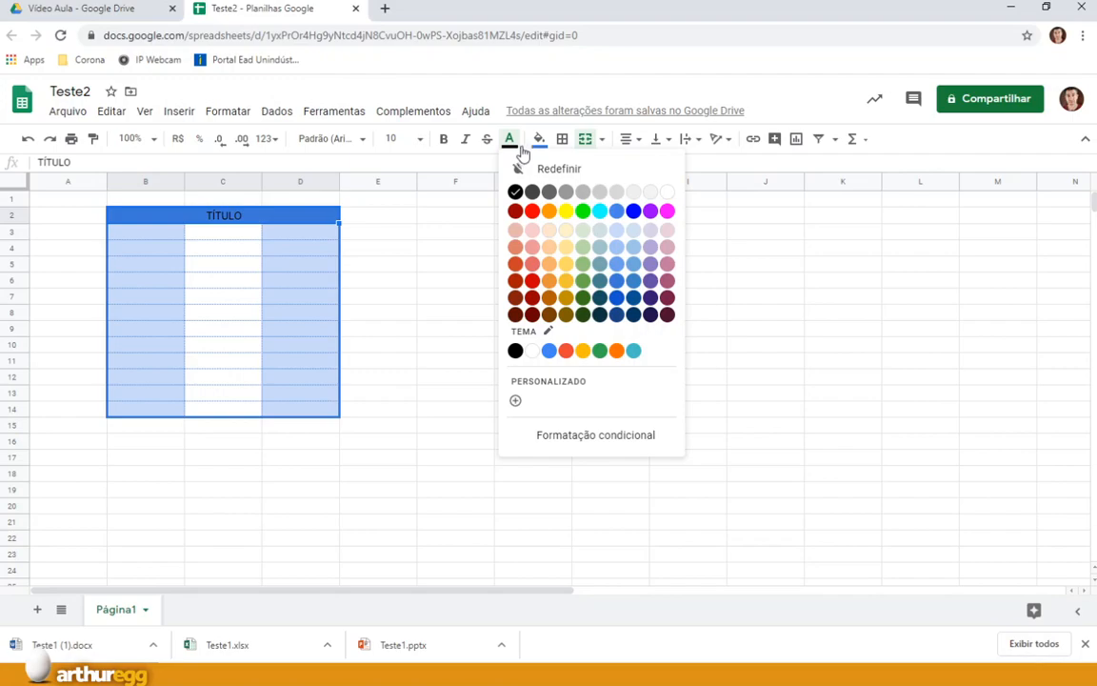
{"action": "left_click", "coordinate": [667, 192]}
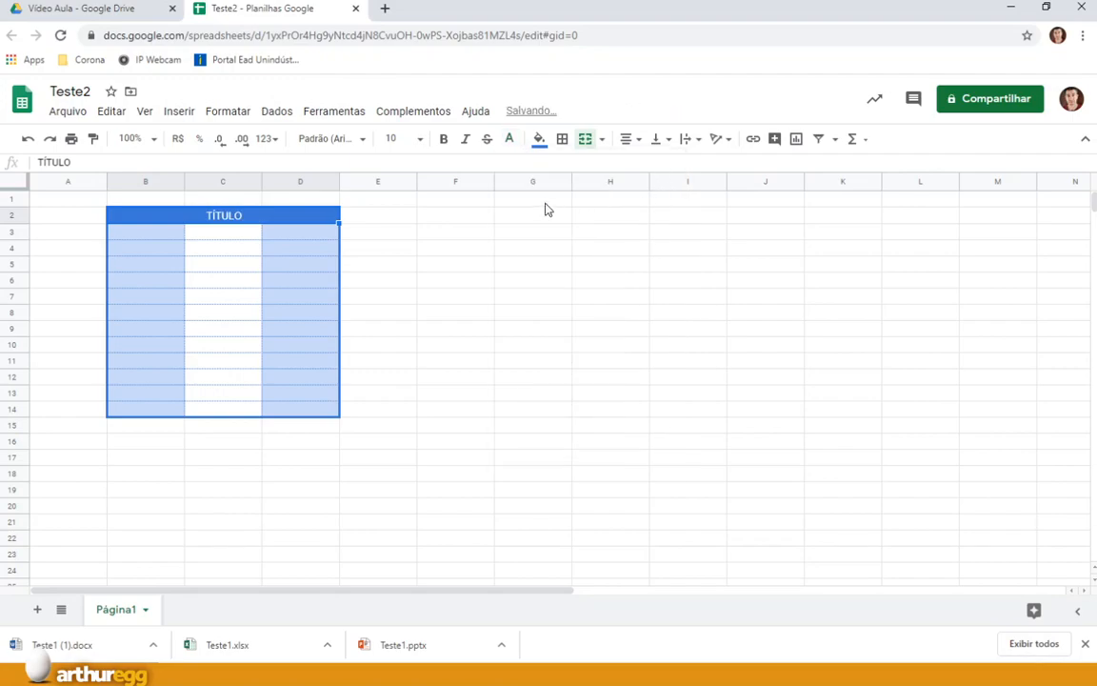
{"action": "left_click", "coordinate": [444, 139]}
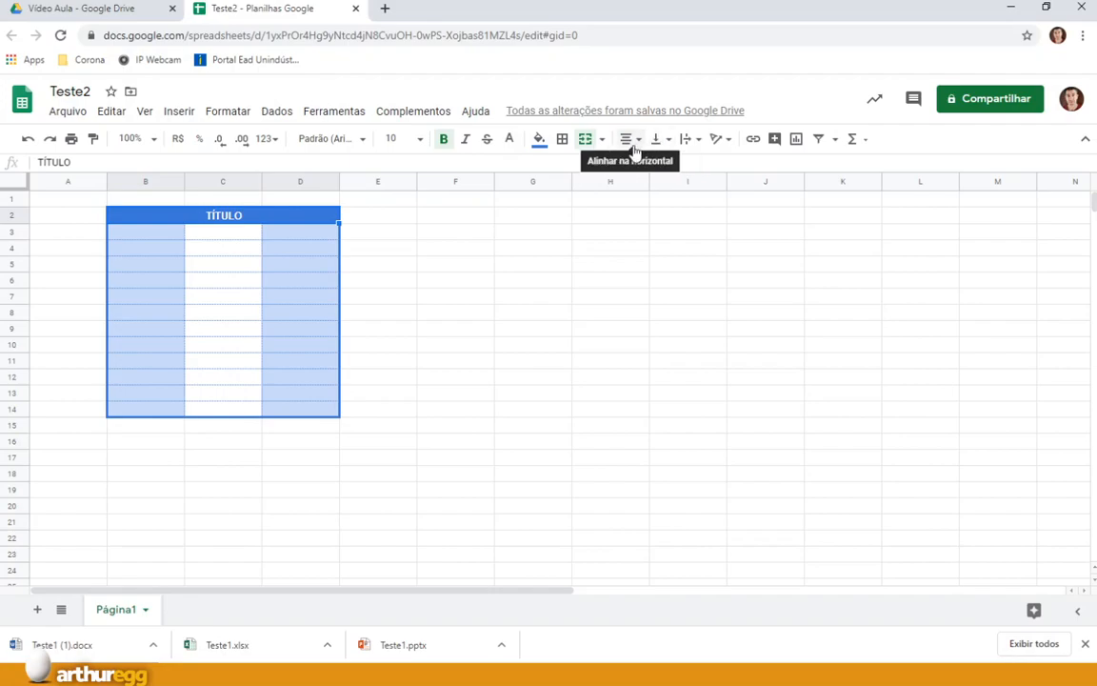
Enter the text "Um grande texto aqui" in cell B3.
{"action": "left_click", "coordinate": [137, 240]}
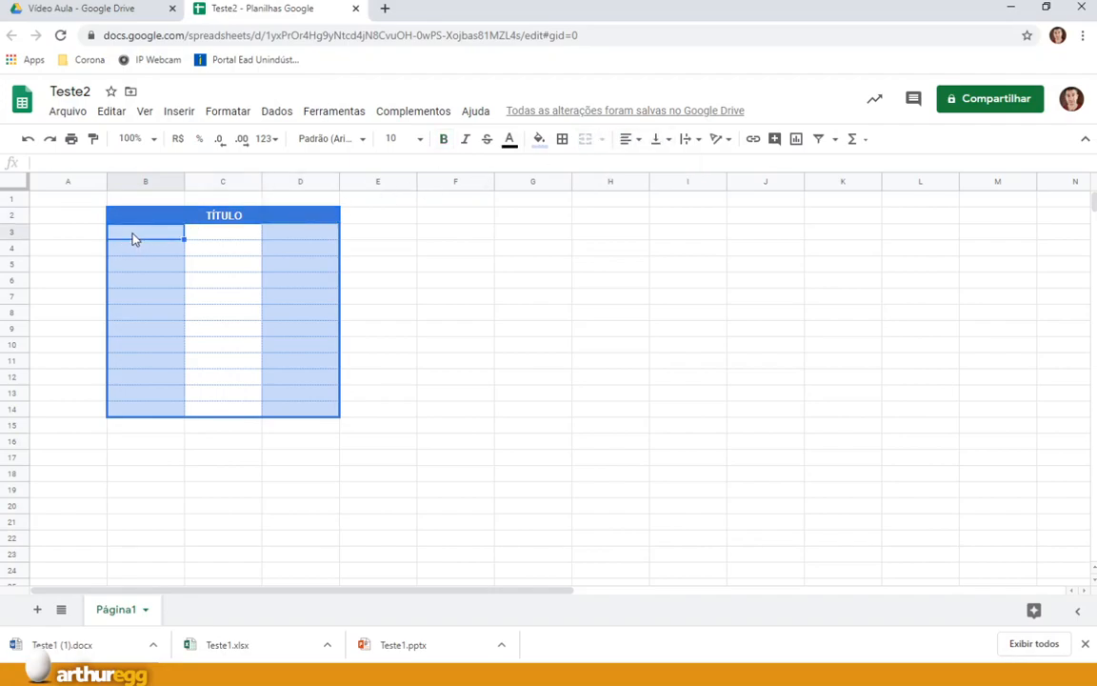
{"action": "type", "text": "Um grande texto aqui"}
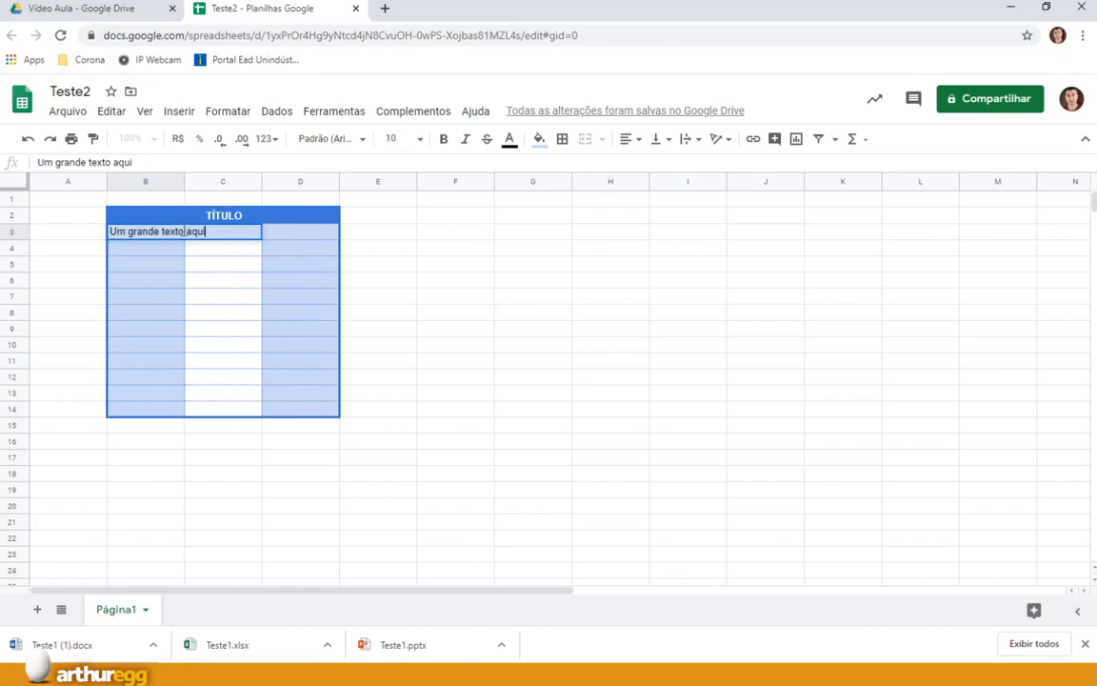
{"action": "left_click", "coordinate": [446, 250]}
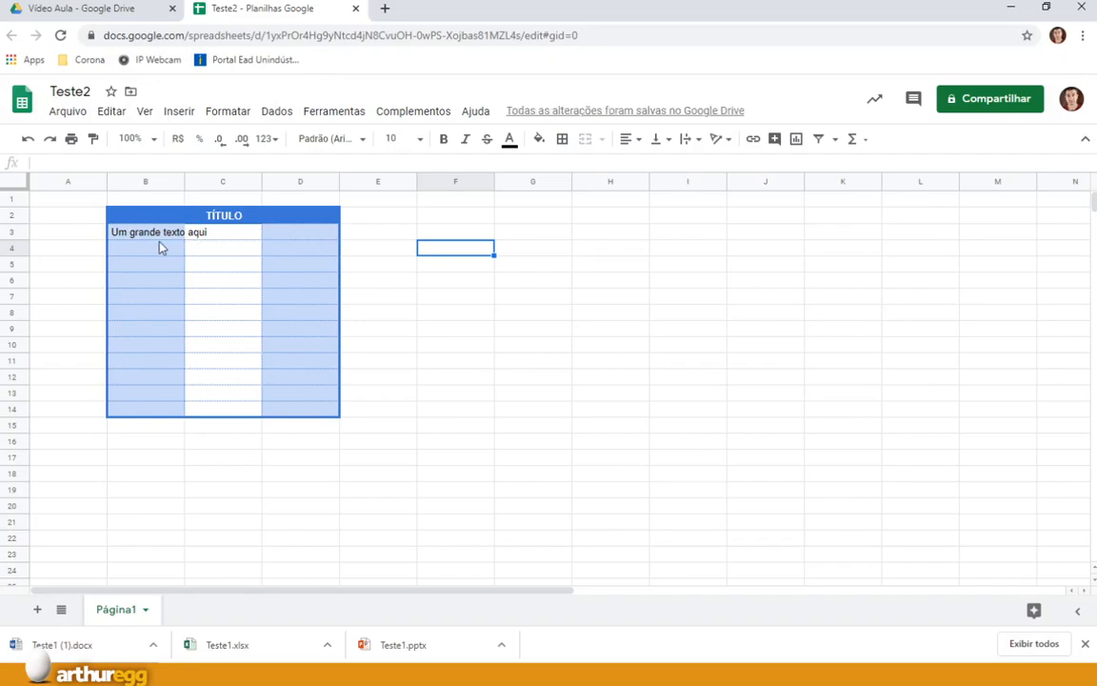
Set the text wrapping of cell B3 to clip at the cell's edge and check the cell's full content.
{"action": "left_click", "coordinate": [220, 237]}
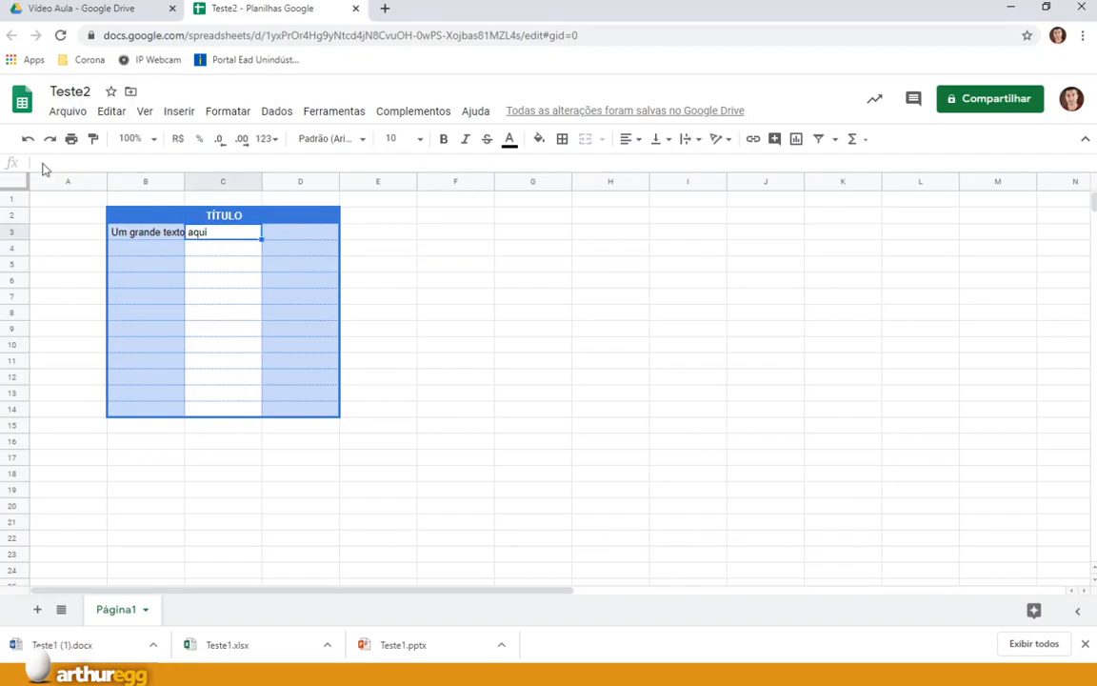
{"action": "left_click", "coordinate": [137, 237]}
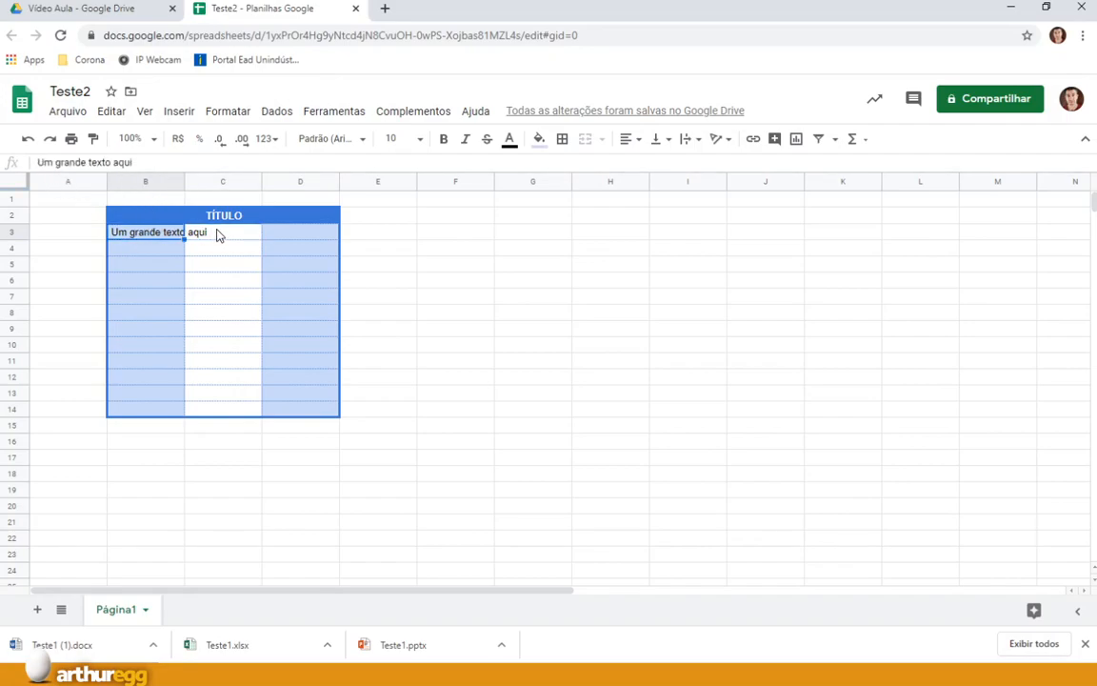
{"action": "left_click", "coordinate": [700, 140]}
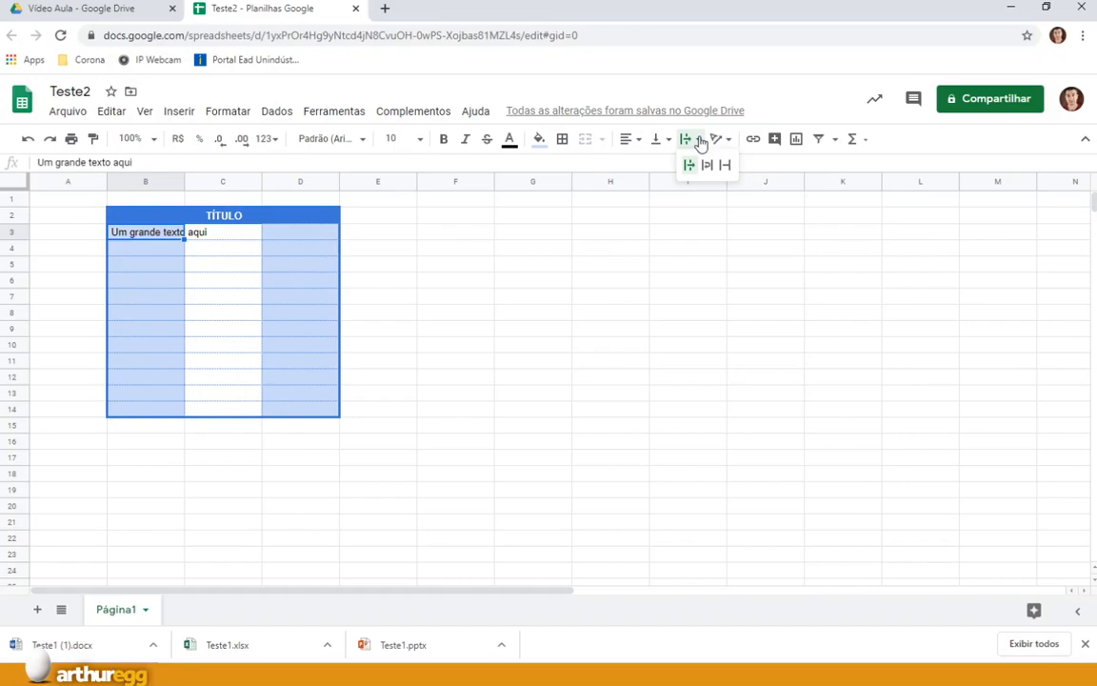
{"action": "left_click", "coordinate": [725, 167]}
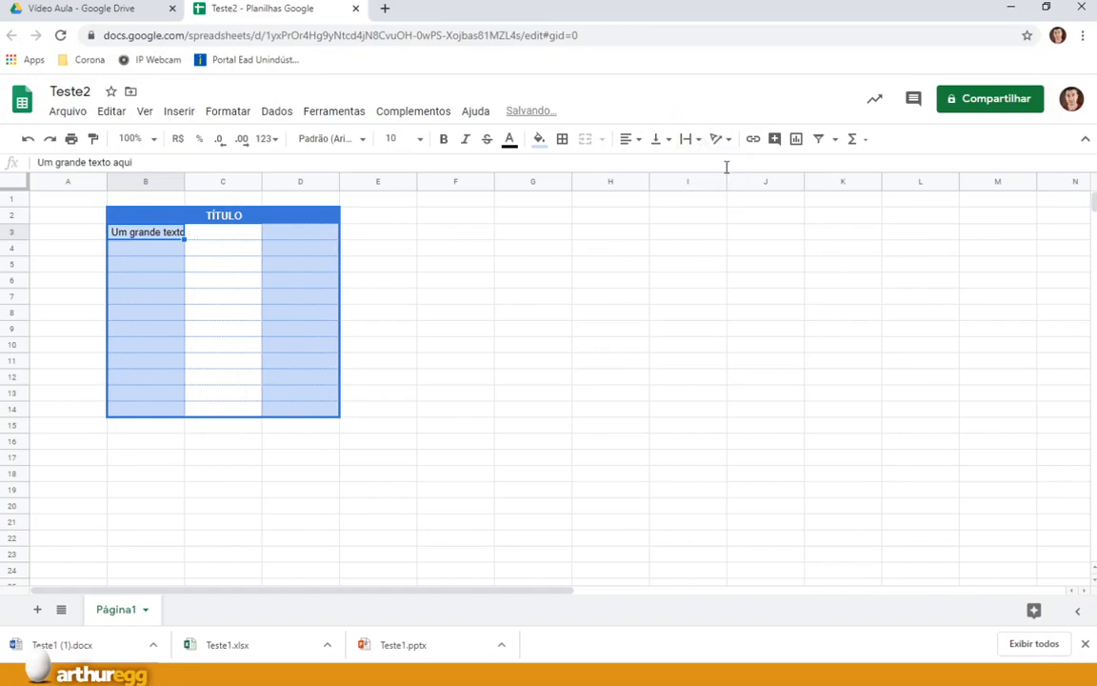
{"action": "left_click", "coordinate": [671, 220]}
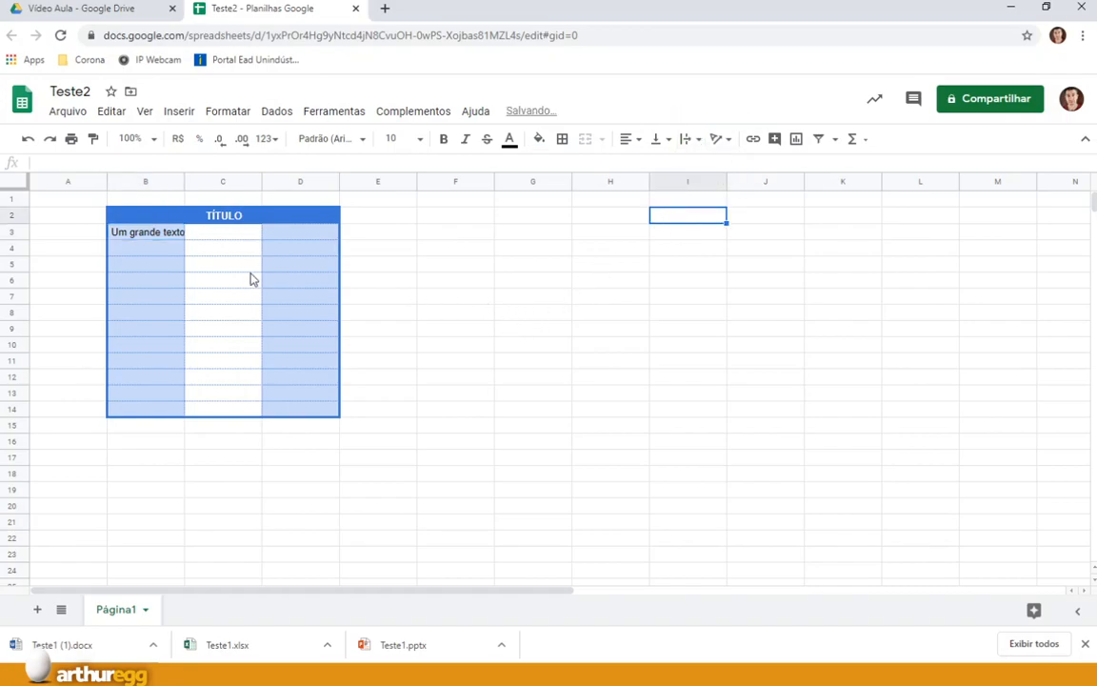
{"action": "left_click", "coordinate": [168, 237]}
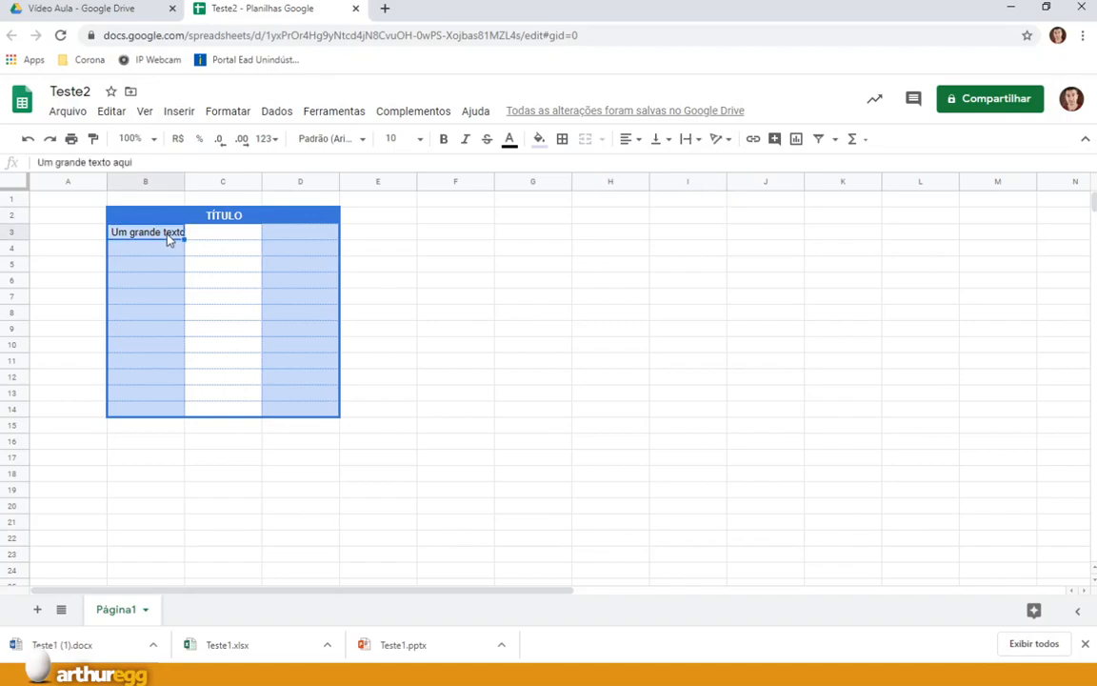
{"action": "double_click", "coordinate": [169, 237]}
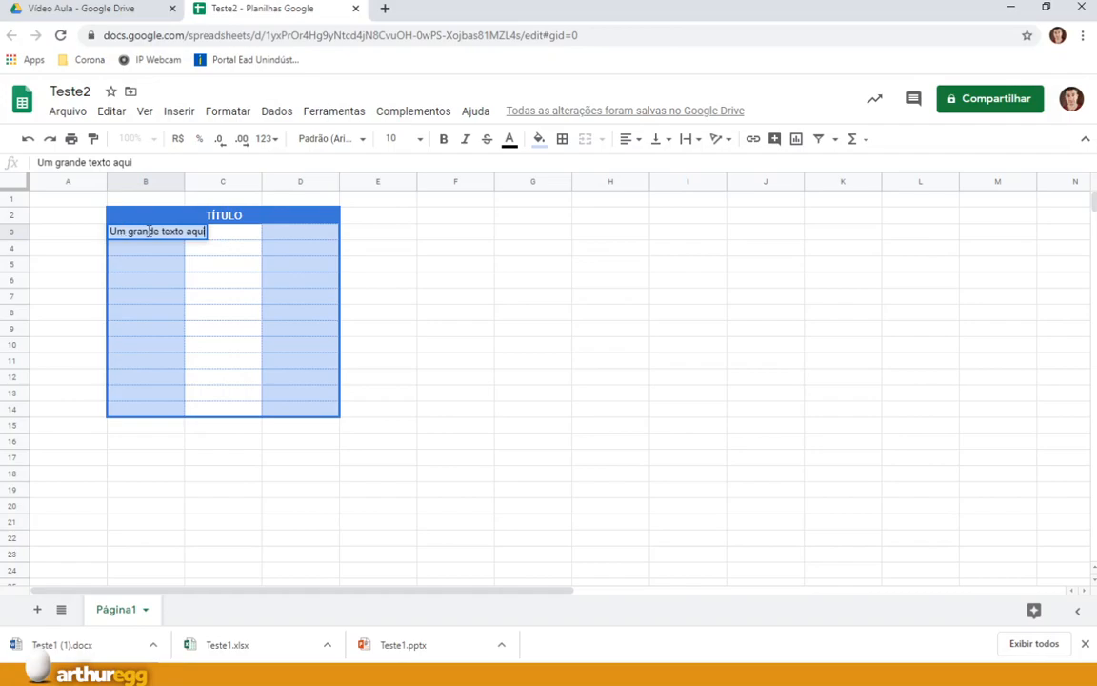
{"action": "left_click", "coordinate": [392, 264]}
Set the text wrapping of cell B3 to Ajustar and deselect the cell.
{"action": "left_click", "coordinate": [165, 238]}
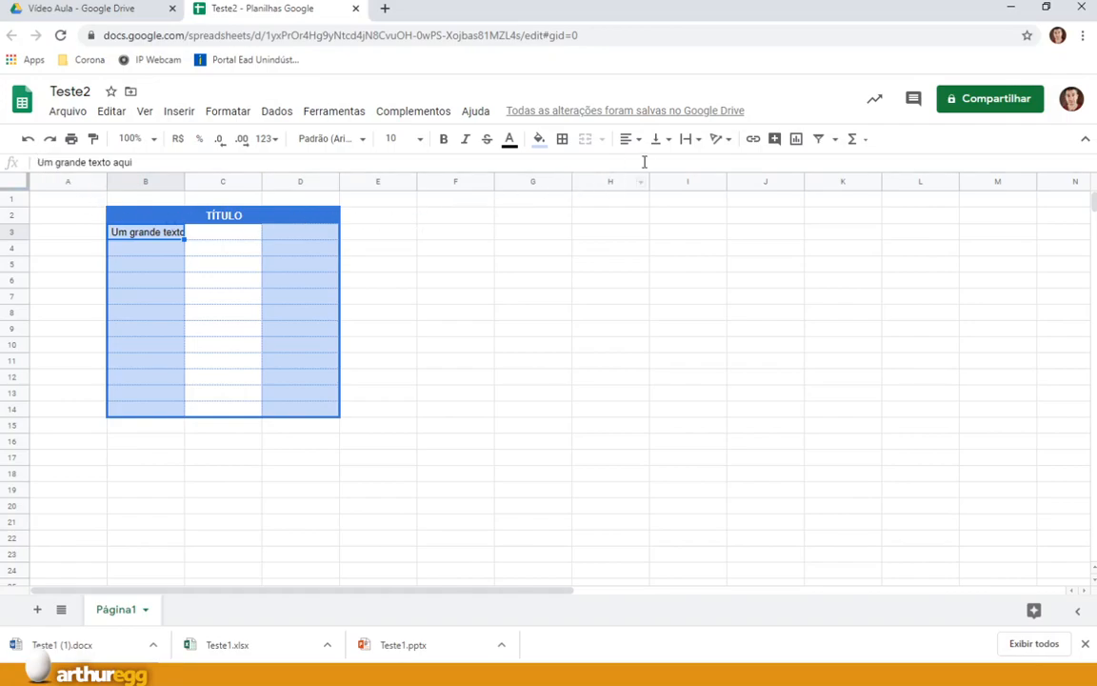
{"action": "left_click", "coordinate": [694, 140]}
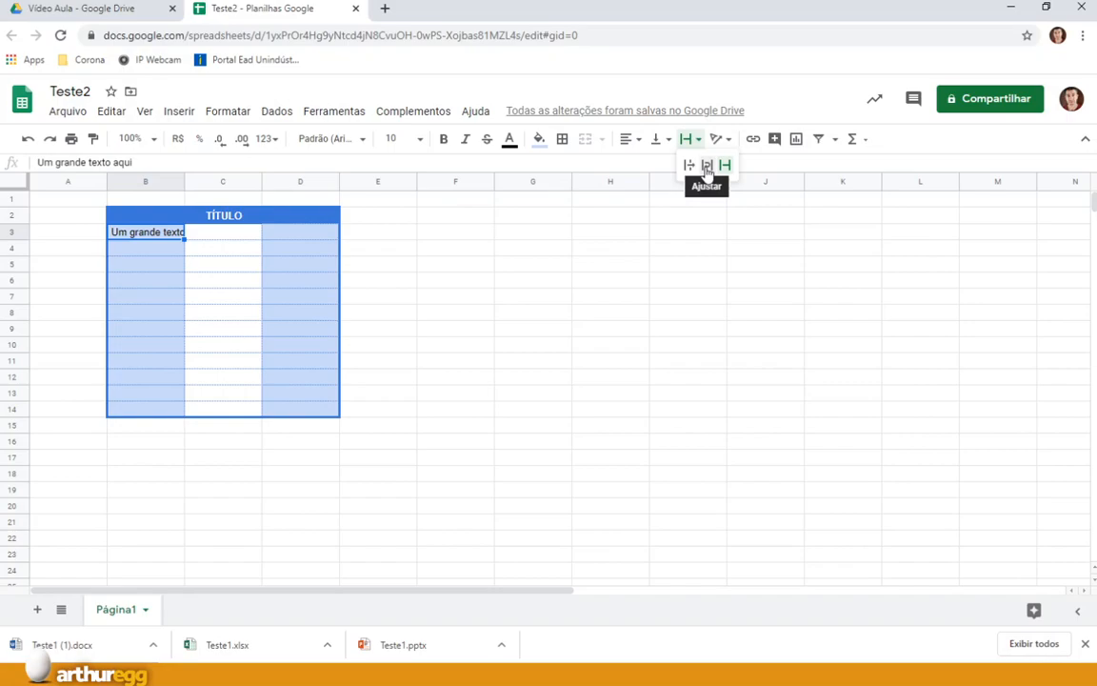
{"action": "left_click", "coordinate": [707, 167]}
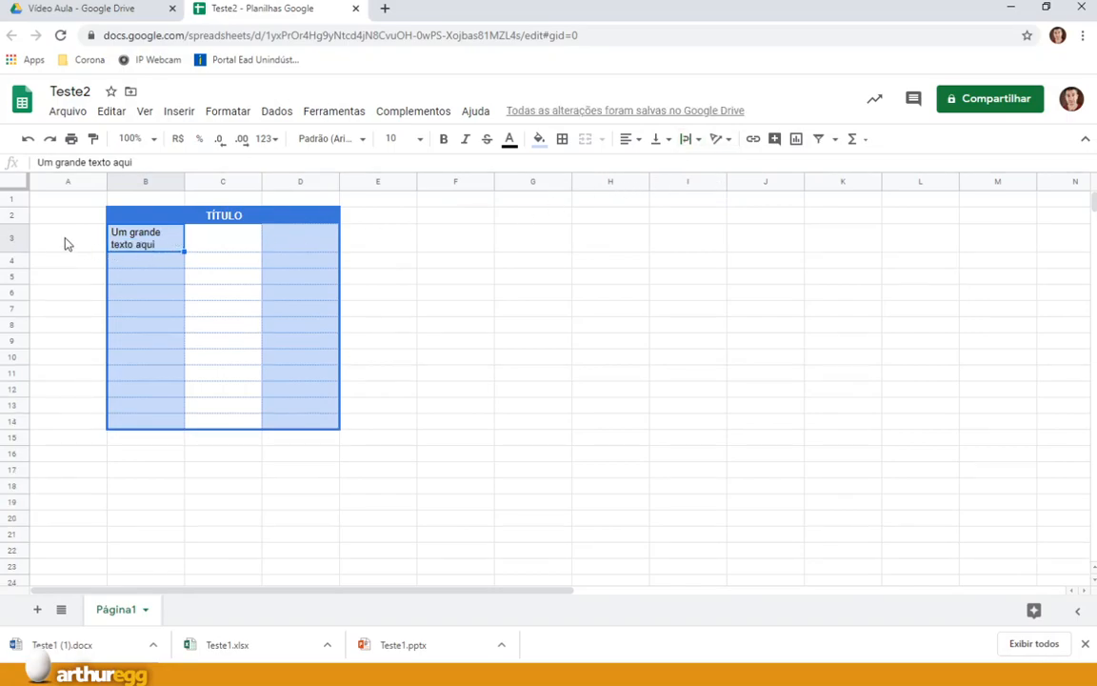
{"action": "left_click", "coordinate": [457, 249]}
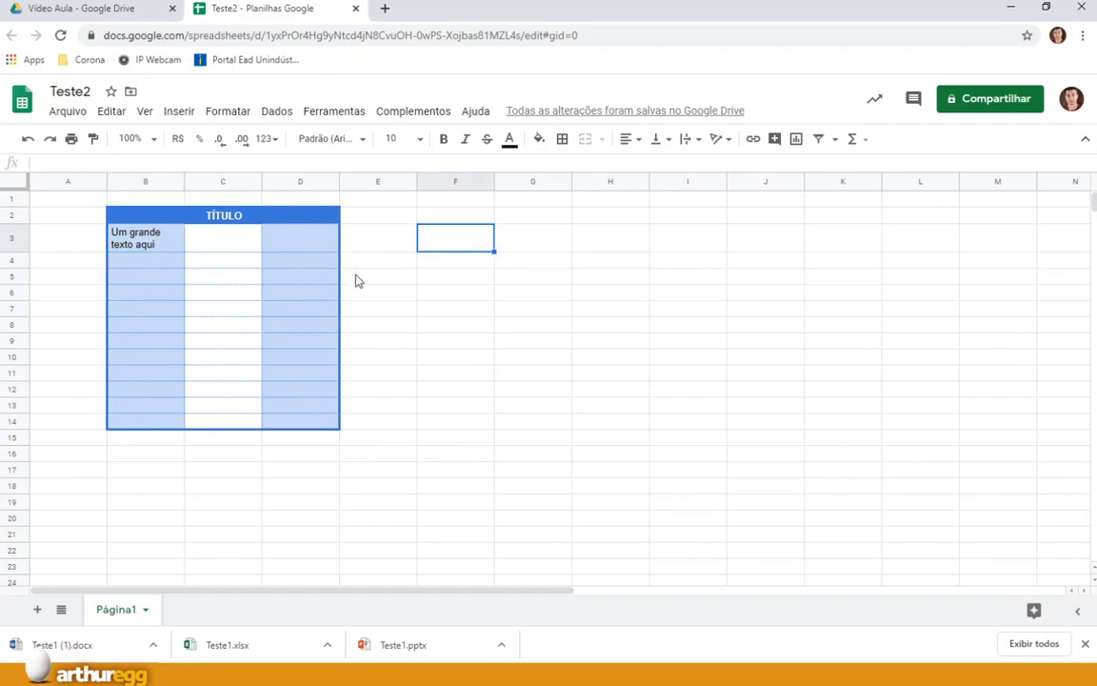
Enter the number 10 in each of the cells D4 through D10.
{"action": "left_click", "coordinate": [307, 266]}
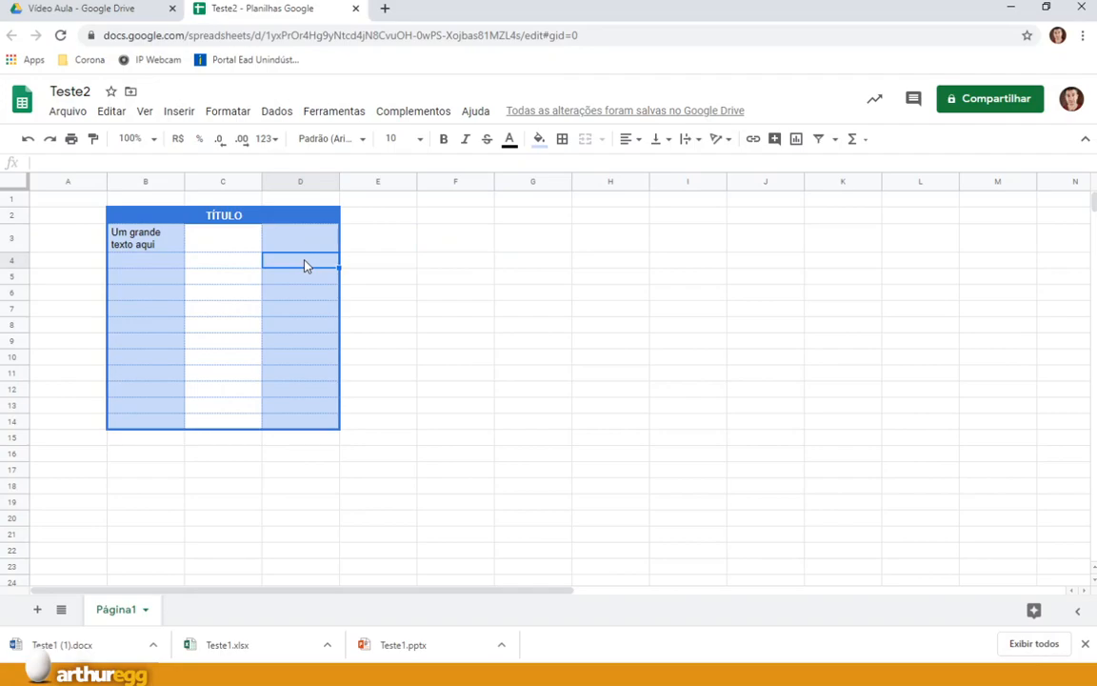
{"action": "type", "text": "10"}
{"action": "key", "text": "Return"}
{"action": "type", "text": "10"}
{"action": "key", "text": "Return"}
{"action": "type", "text": "10"}
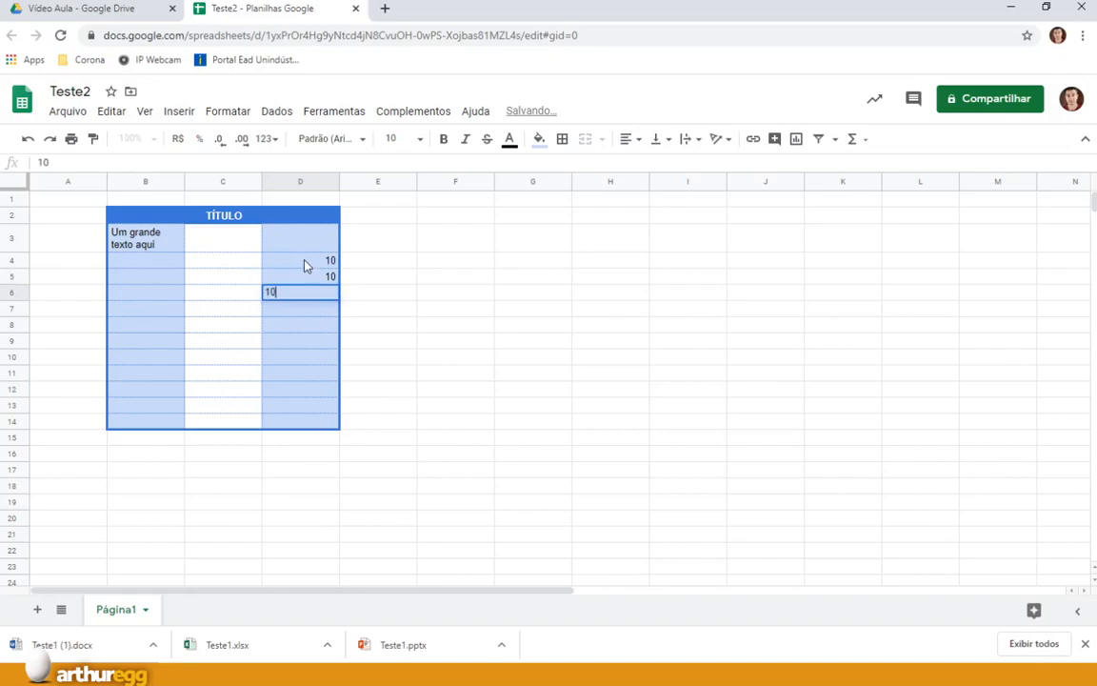
{"action": "key", "text": "Return"}
{"action": "type", "text": "10"}
{"action": "key", "text": "Return"}
{"action": "type", "text": "10"}
{"action": "key", "text": "Return"}
{"action": "type", "text": "10"}
{"action": "key", "text": "Return"}
{"action": "type", "text": "10"}
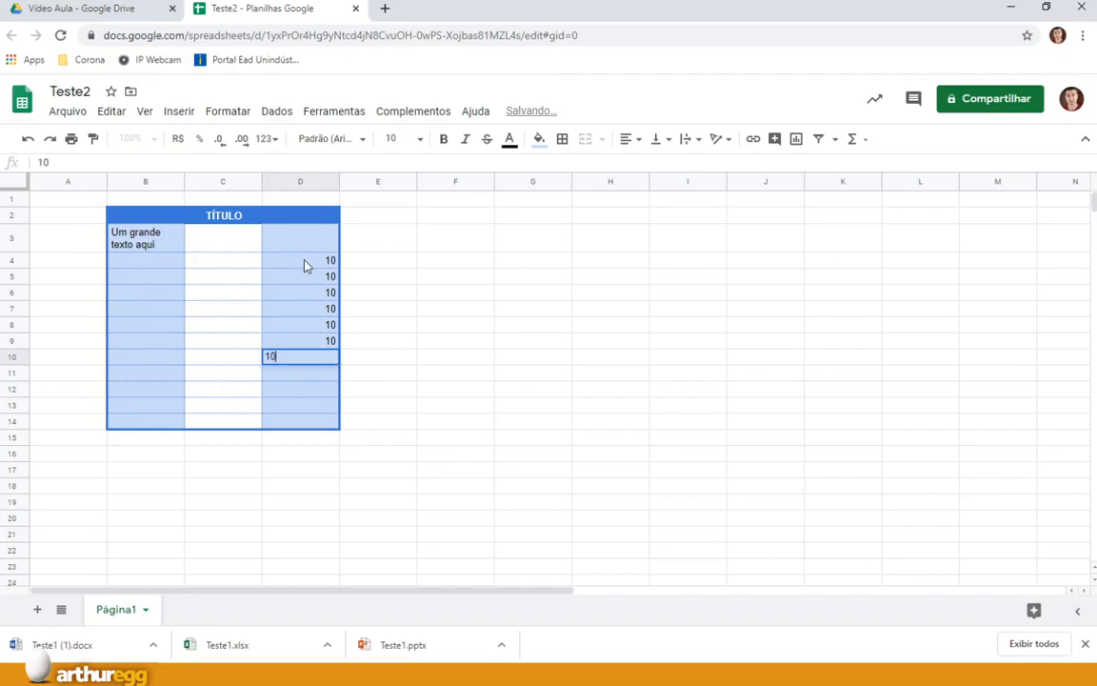
{"action": "key", "text": "Return"}
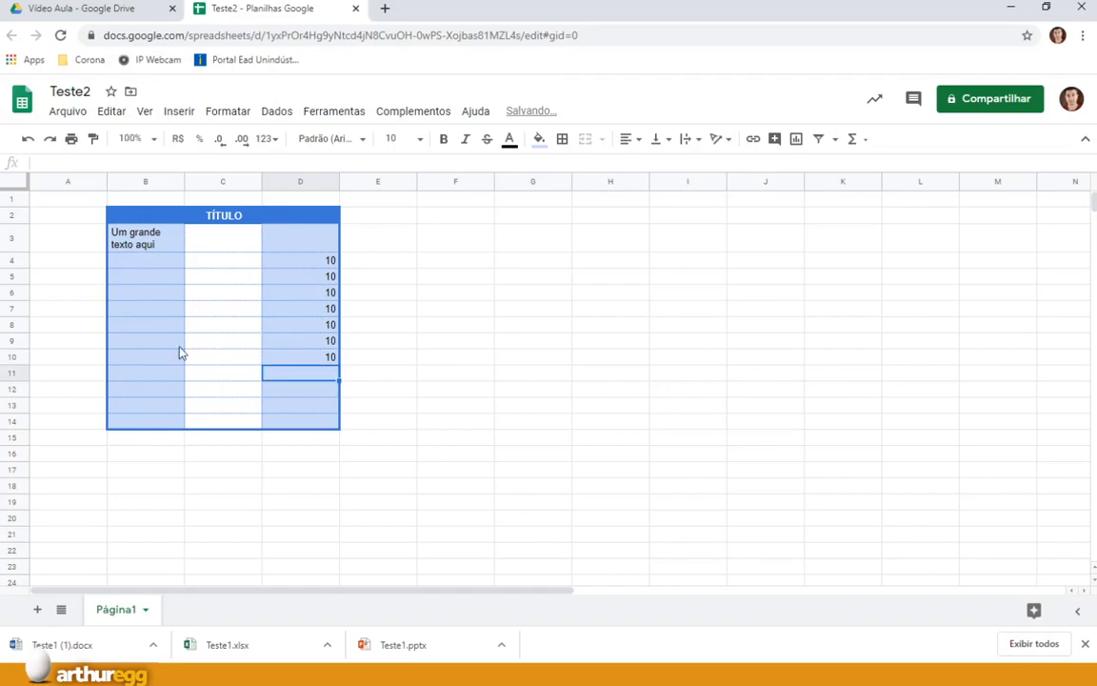
Enter the row labels "Soma" in B11, "Subtração" in B13 and "Média" in B14.
{"action": "left_click", "coordinate": [138, 379]}
{"action": "type", "text": "Soma"}
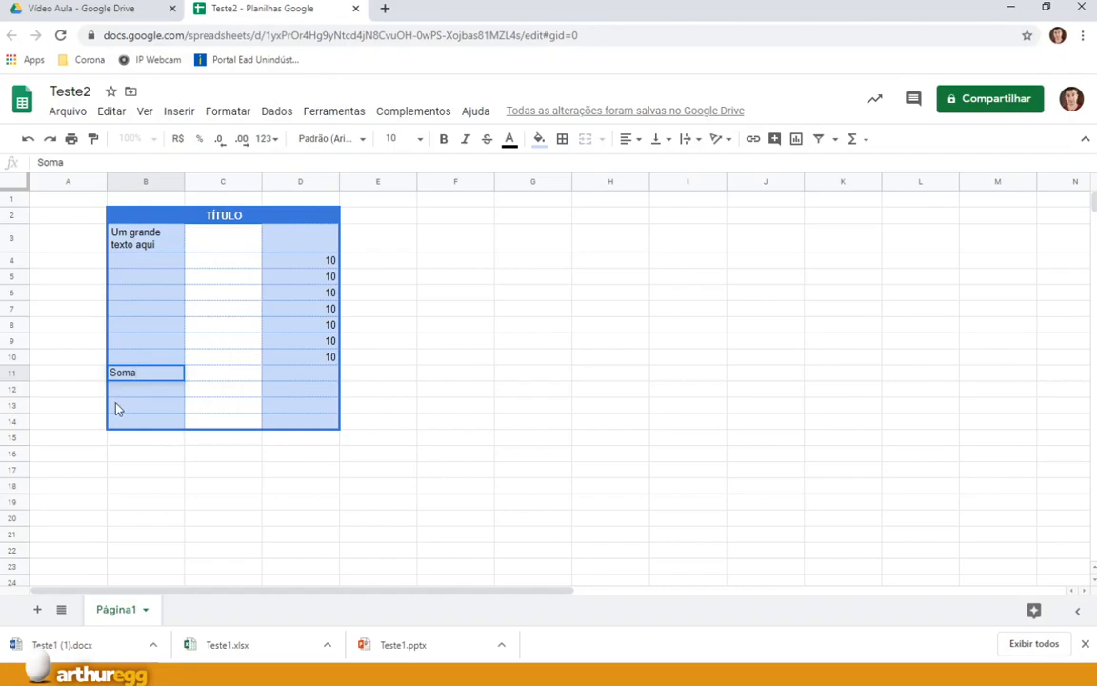
{"action": "left_click", "coordinate": [118, 409]}
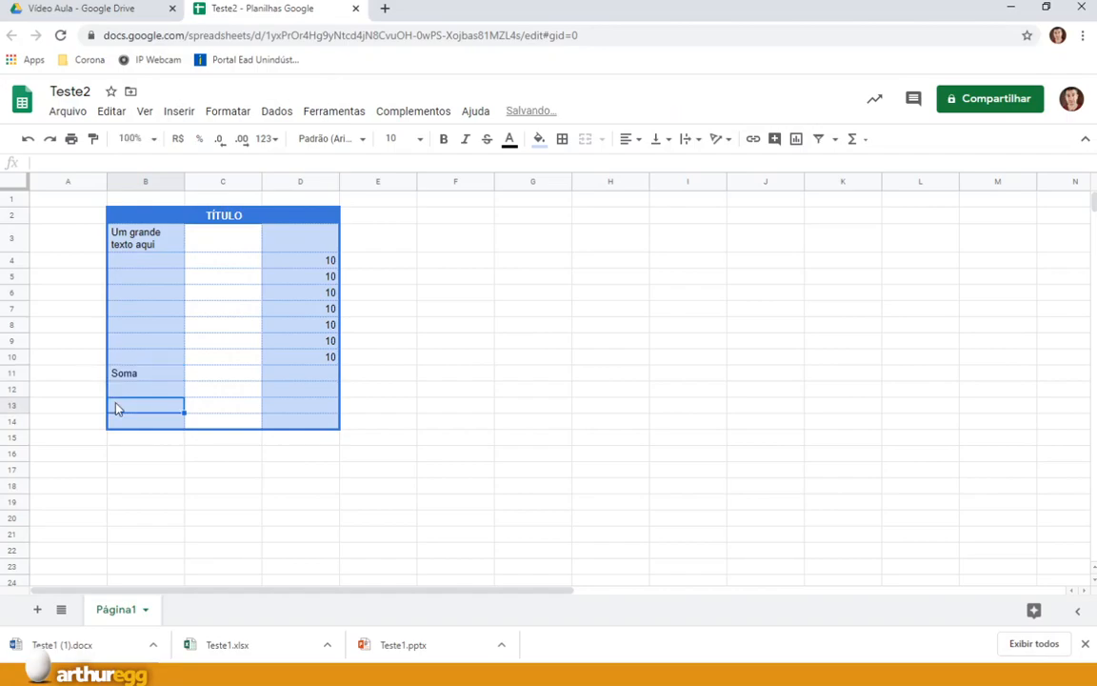
{"action": "type", "text": "Subtração"}
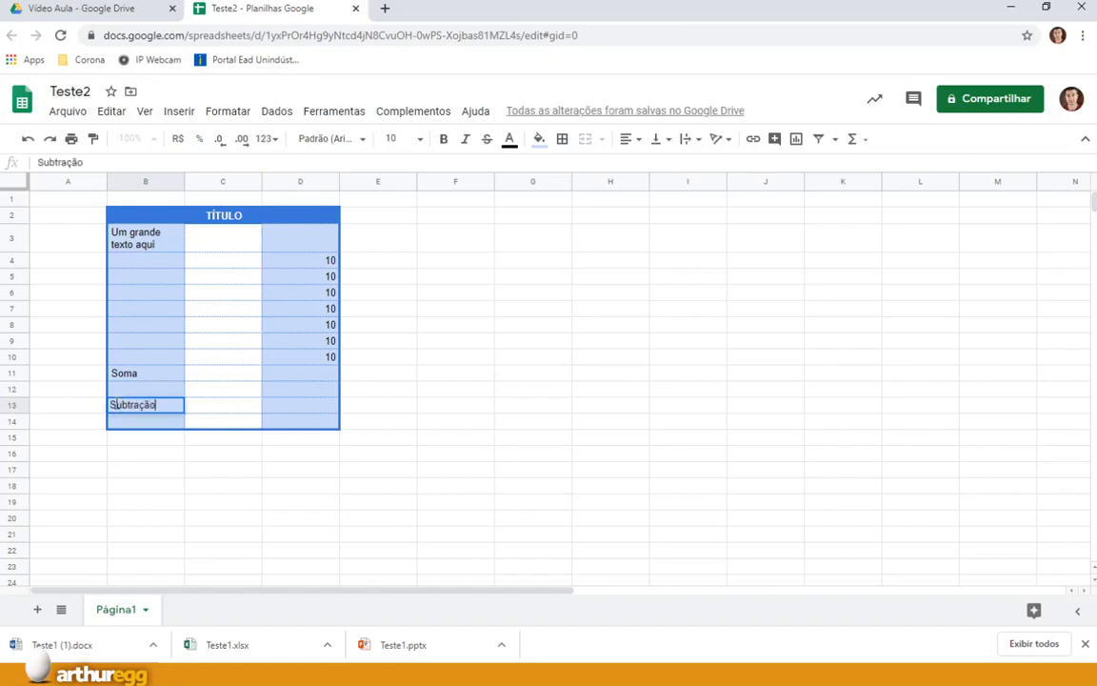
{"action": "left_click", "coordinate": [130, 426]}
{"action": "type", "text": "Média"}
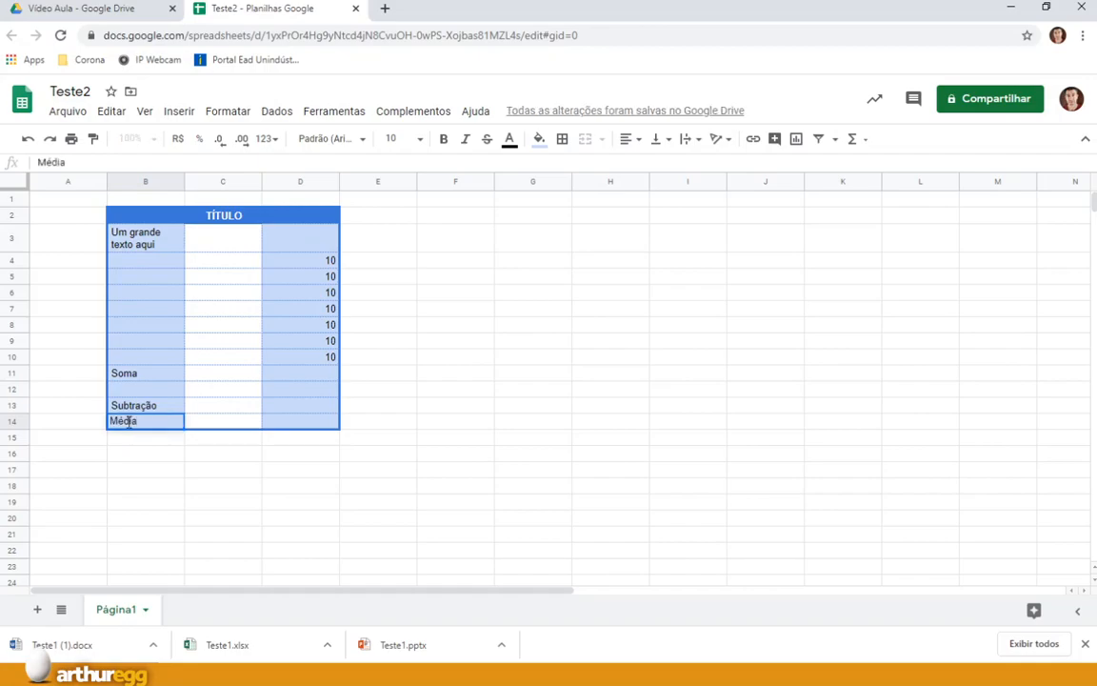
{"action": "left_click", "coordinate": [149, 454]}
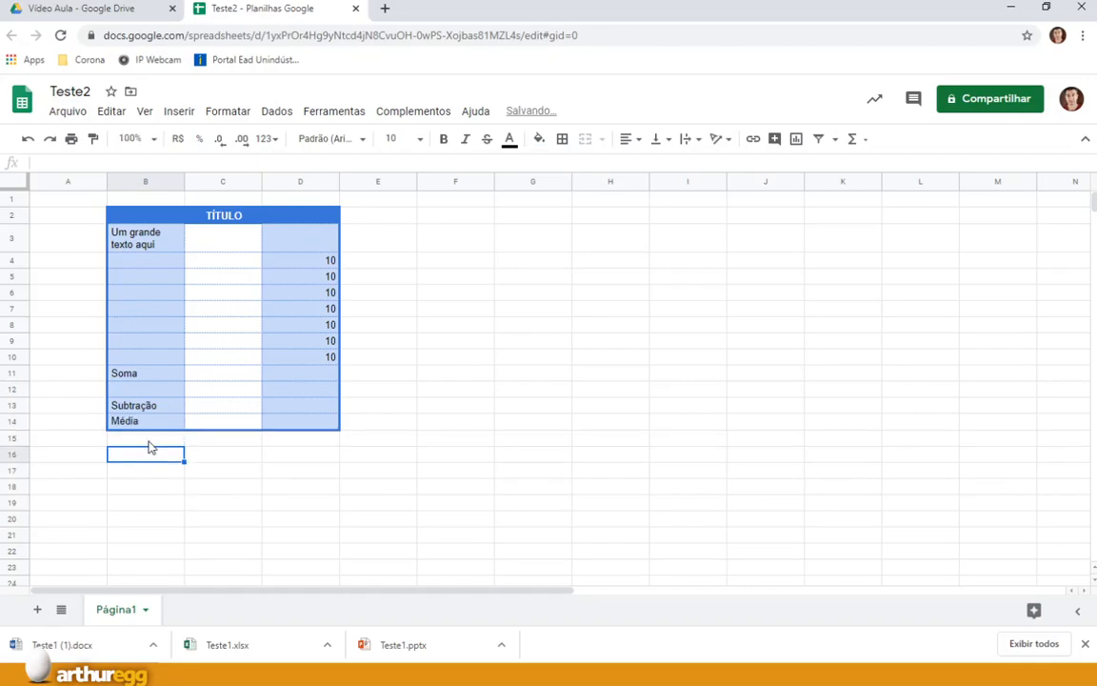
Fill the Soma row B11:D11 and the Subtração row B13:D13 with a slightly darker light blue.
{"action": "left_click", "coordinate": [304, 374]}
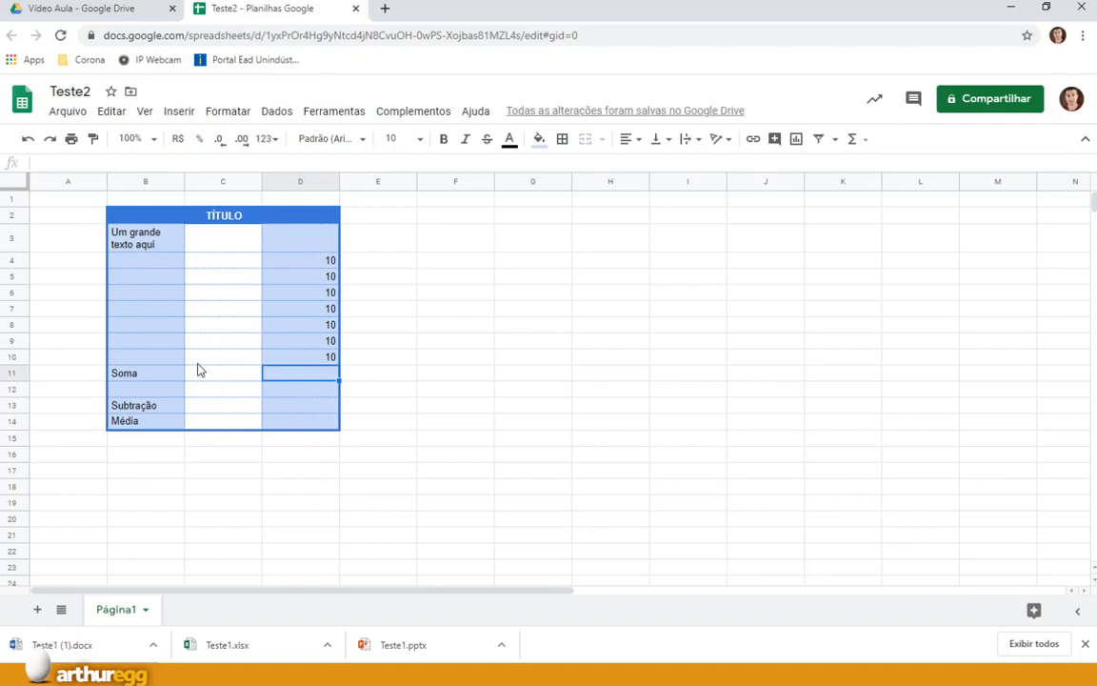
{"action": "left_click_drag", "start_coordinate": [151, 374], "coordinate": [319, 376]}
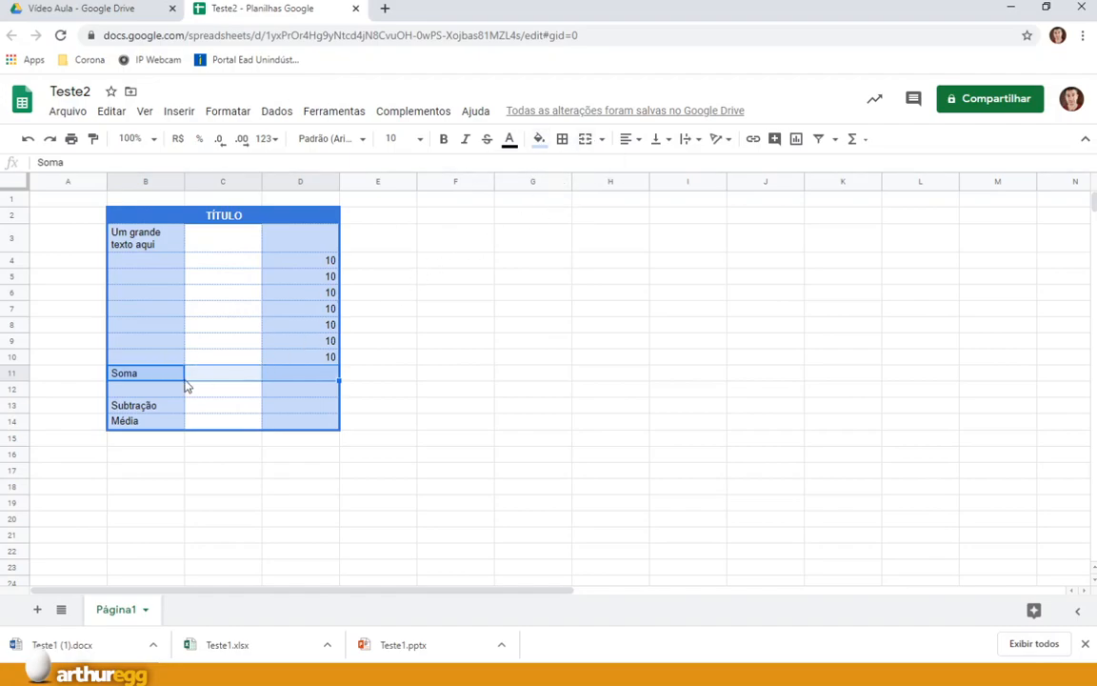
{"action": "left_click", "coordinate": [540, 139]}
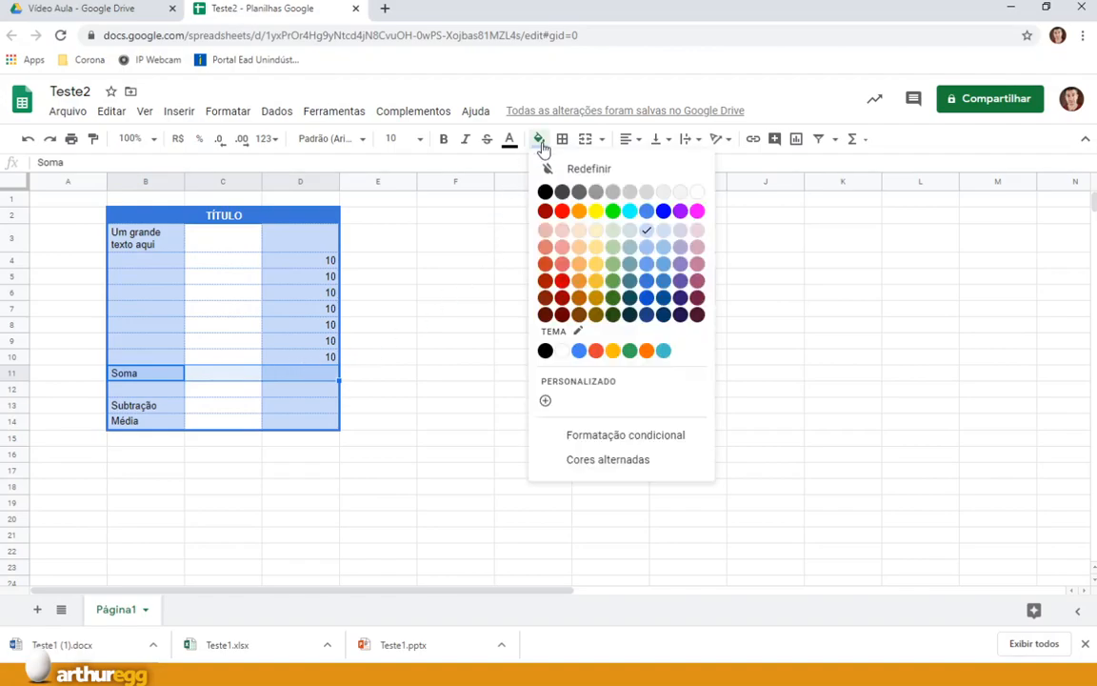
{"action": "left_click", "coordinate": [647, 250]}
{"action": "left_click", "coordinate": [158, 408]}
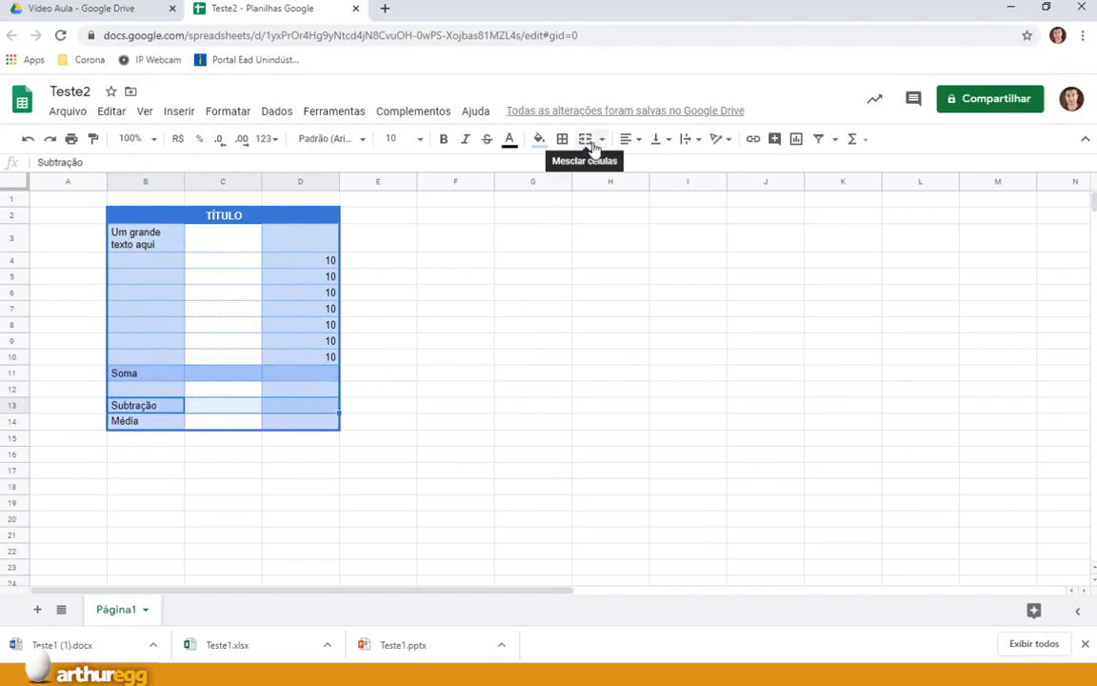
{"action": "left_click", "coordinate": [539, 139]}
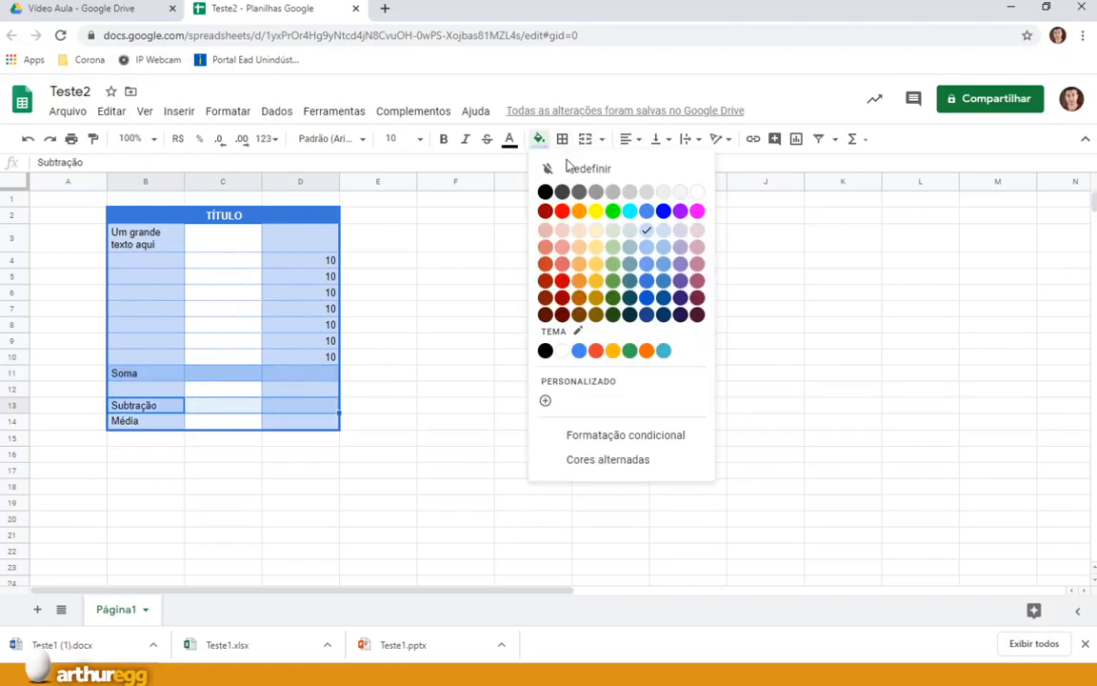
{"action": "left_click", "coordinate": [647, 249]}
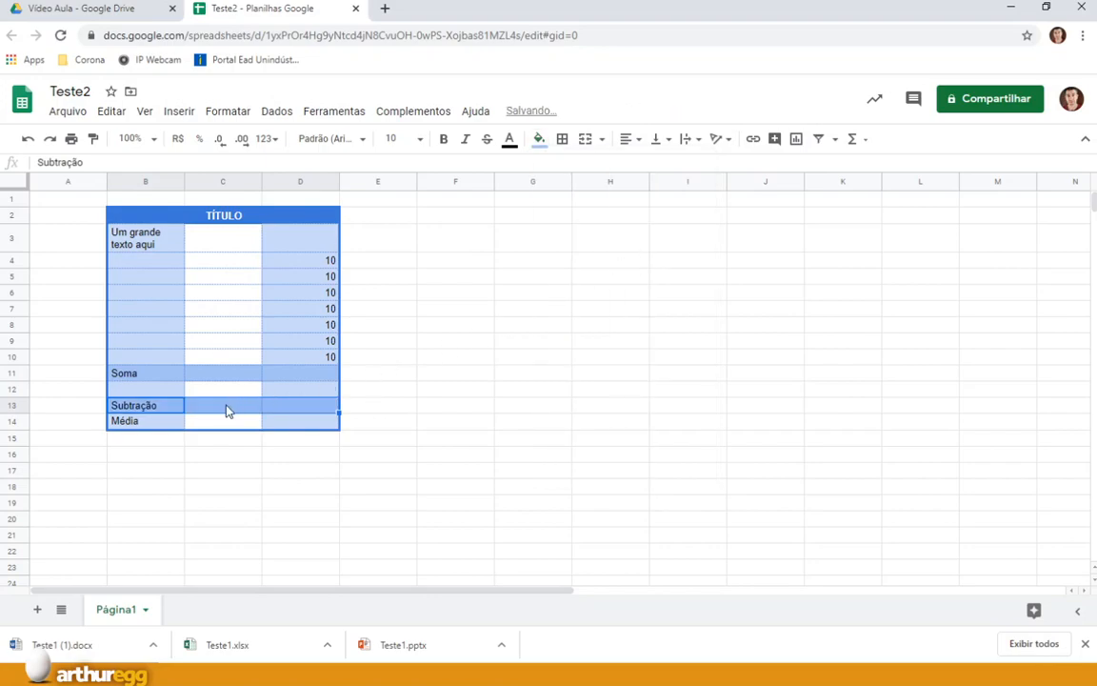
Fill the Média row B14:D14 with a stronger blue than the Soma and Subtração rows and deselect it.
{"action": "left_click", "coordinate": [150, 425]}
{"action": "left_click_drag", "start_coordinate": [154, 431], "coordinate": [309, 428]}
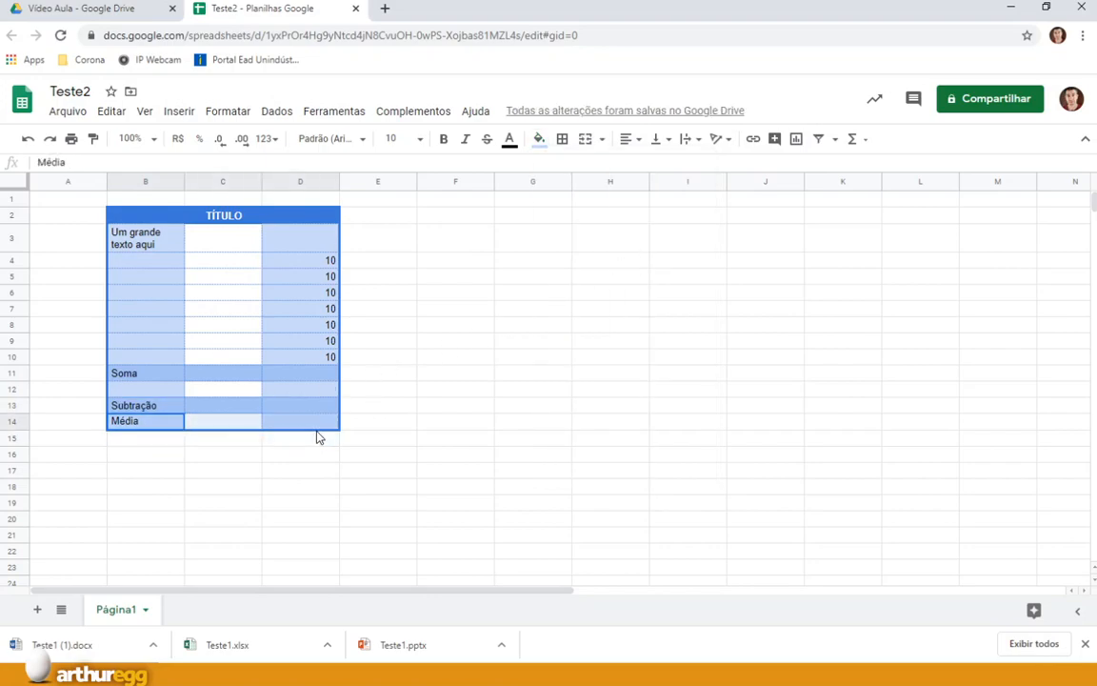
{"action": "left_click", "coordinate": [539, 139]}
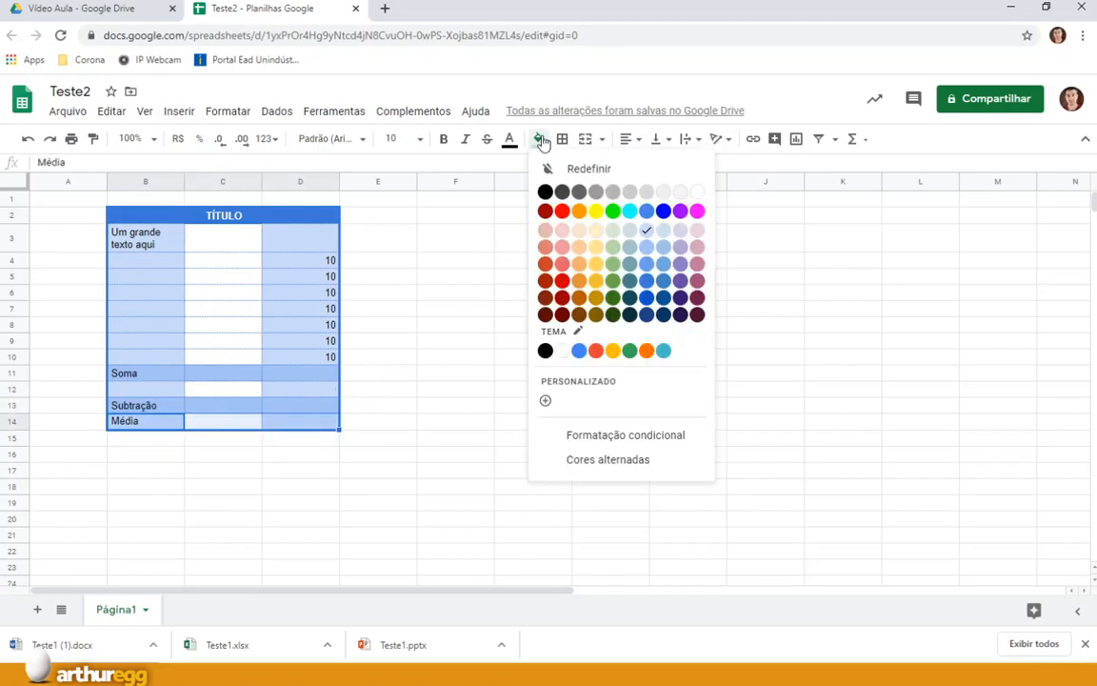
{"action": "left_click", "coordinate": [631, 247]}
{"action": "left_click", "coordinate": [577, 341]}
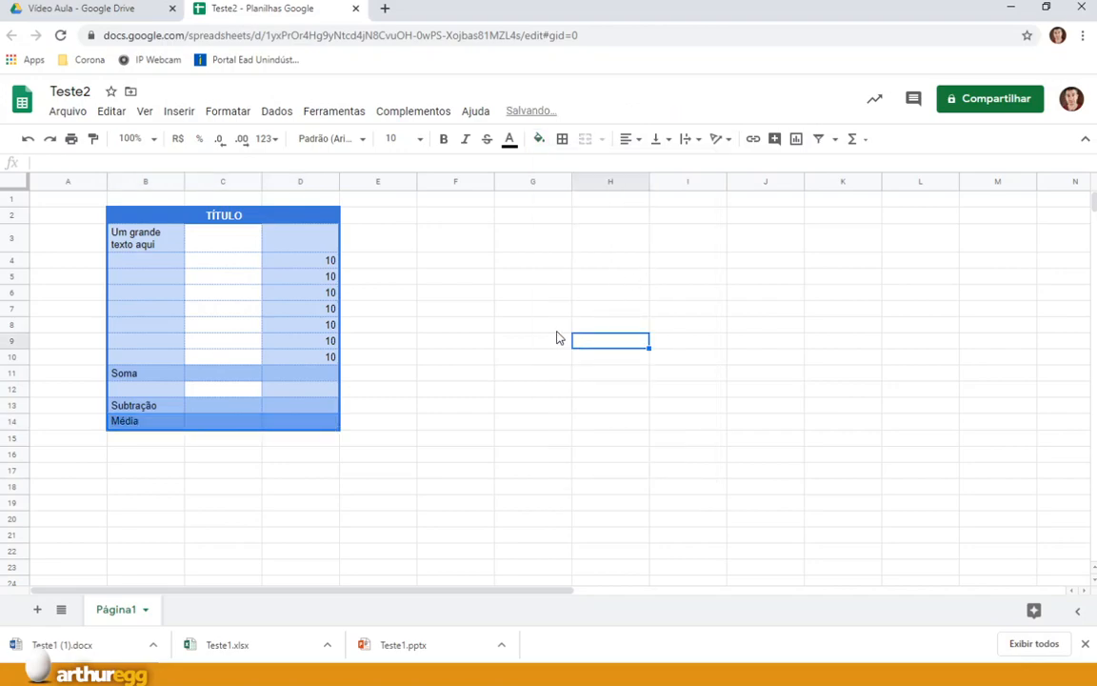
{"action": "left_click", "coordinate": [308, 377]}
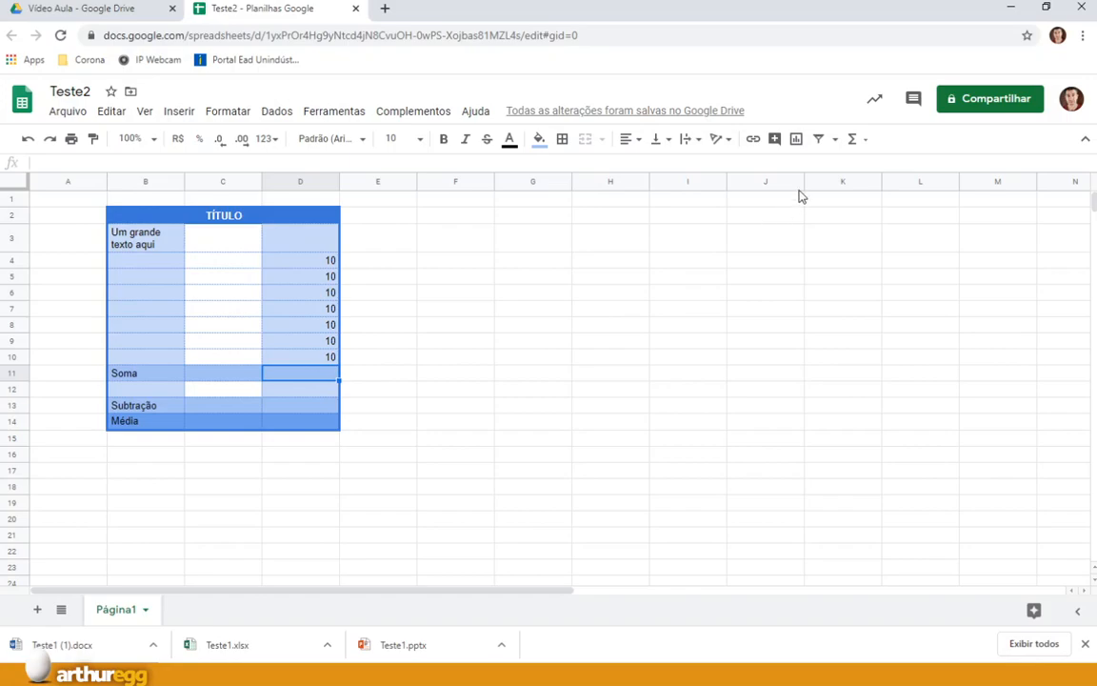
{"action": "left_click", "coordinate": [855, 139]}
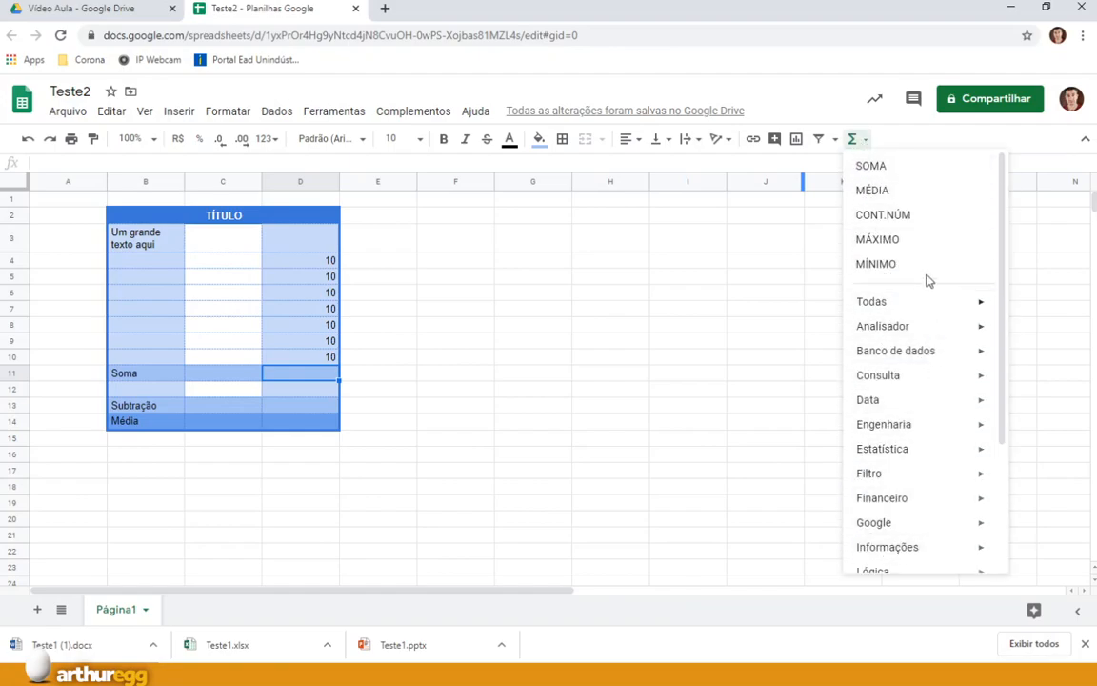
{"action": "left_click", "coordinate": [874, 169]}
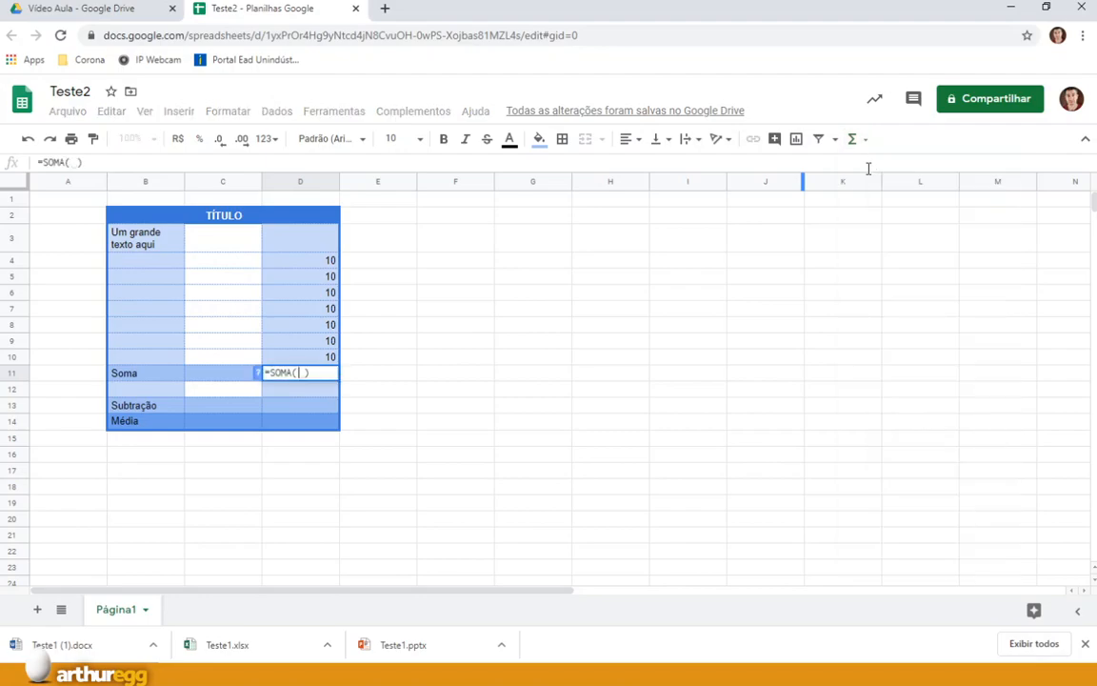
{"action": "key", "text": "ctrl+z"}
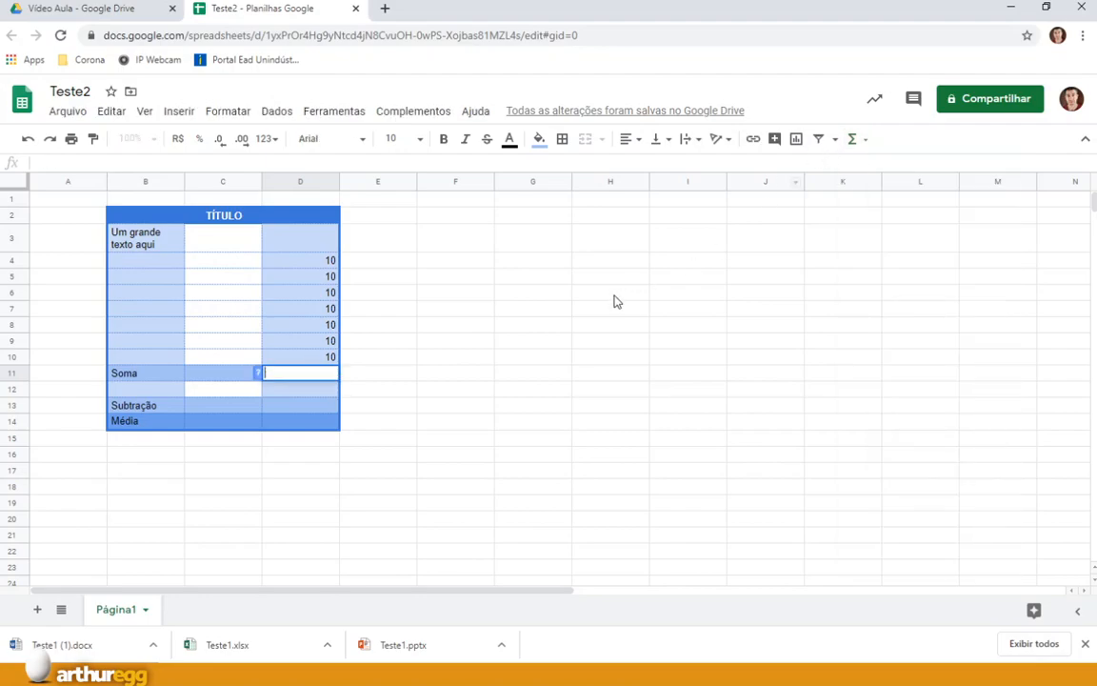
{"action": "left_click", "coordinate": [614, 297]}
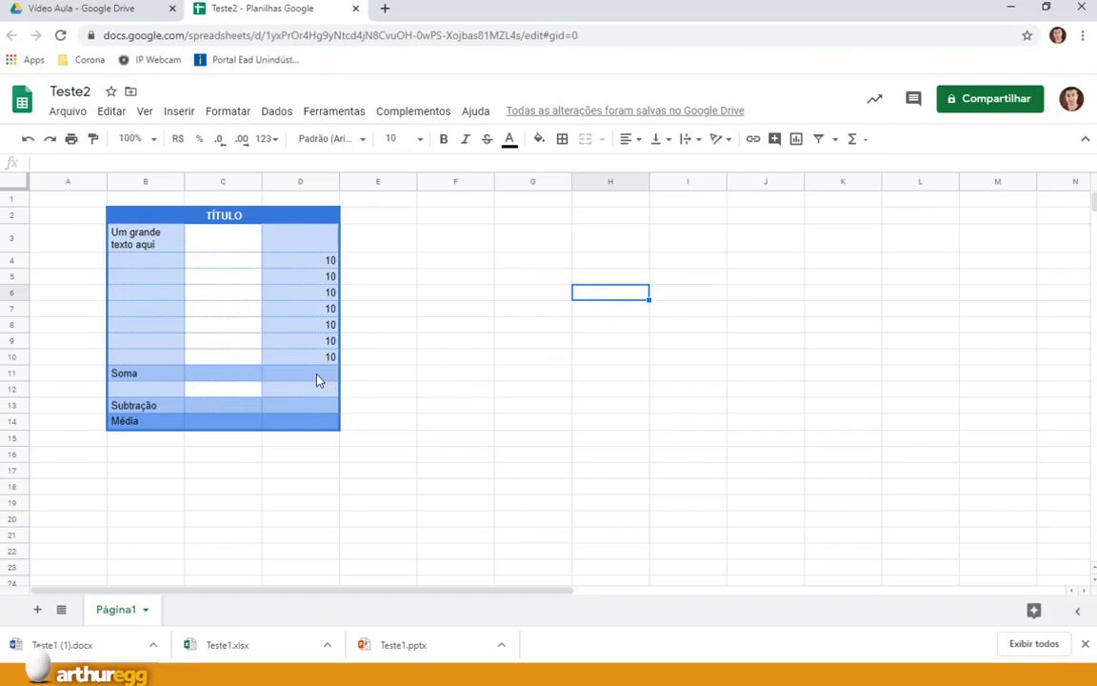
Insert a SOMA function in cell D11 that adds the range D4:D10, and check the resulting formula.
{"action": "left_click", "coordinate": [318, 376]}
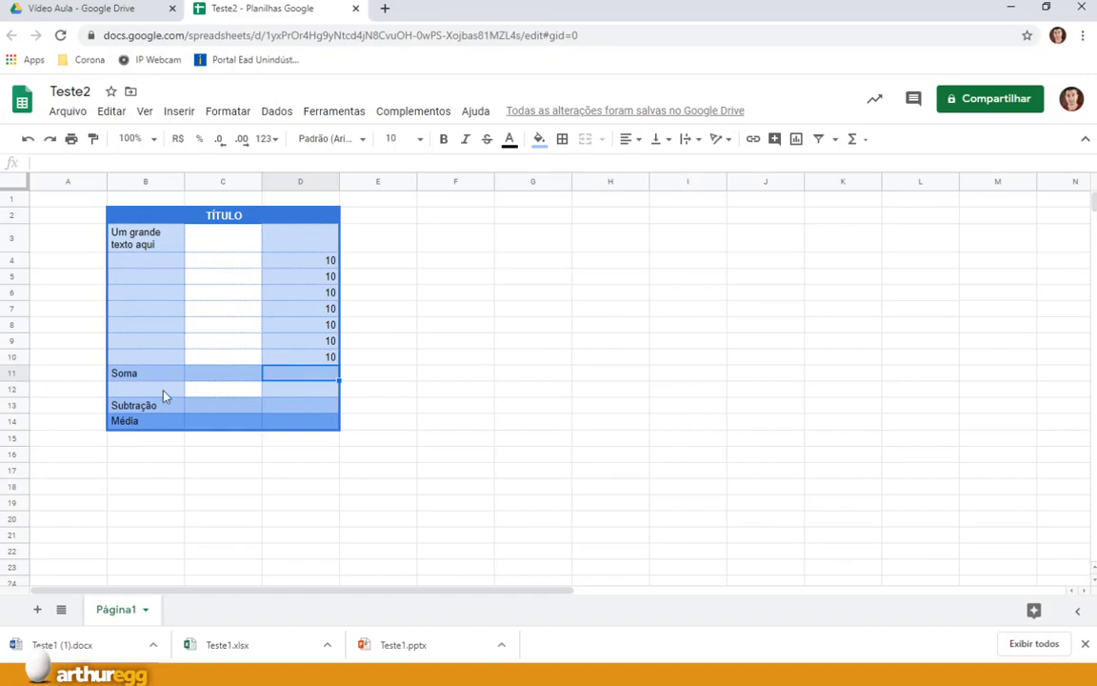
{"action": "left_click", "coordinate": [857, 143]}
{"action": "left_click", "coordinate": [870, 165]}
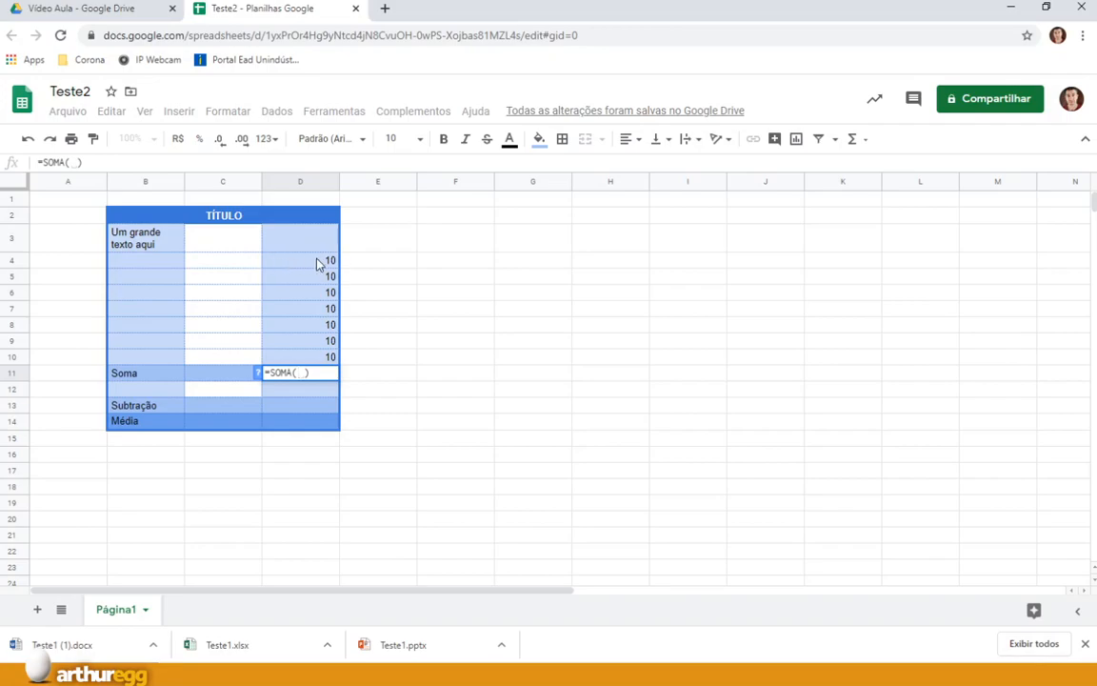
{"action": "left_click_drag", "start_coordinate": [319, 263], "coordinate": [324, 358]}
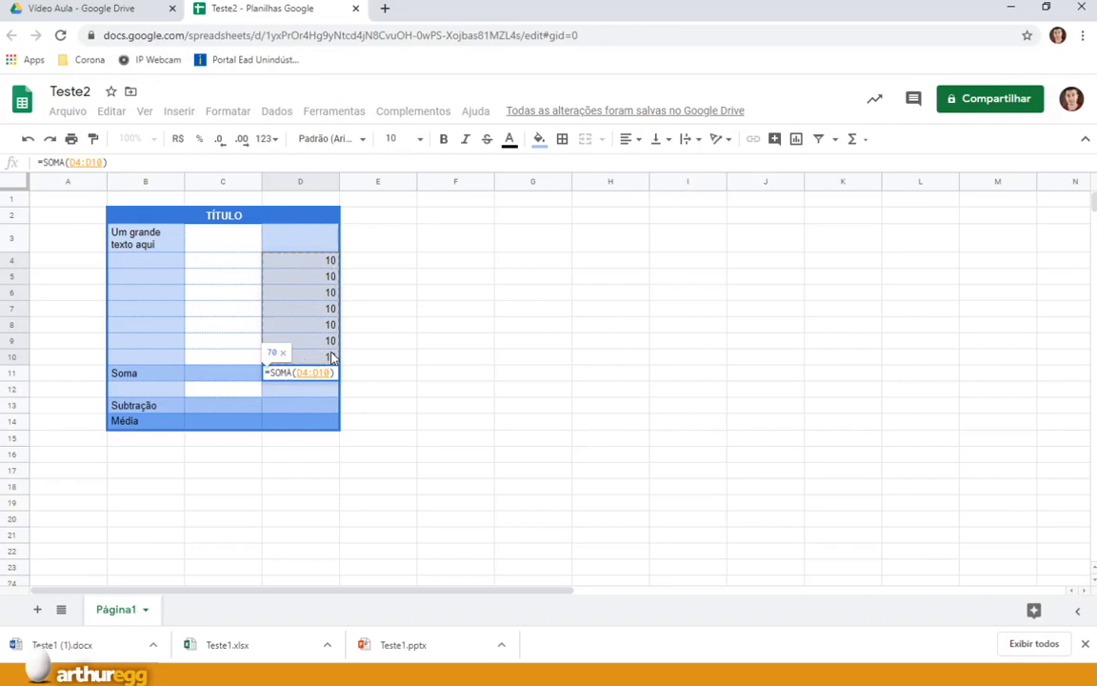
{"action": "key", "text": "Return"}
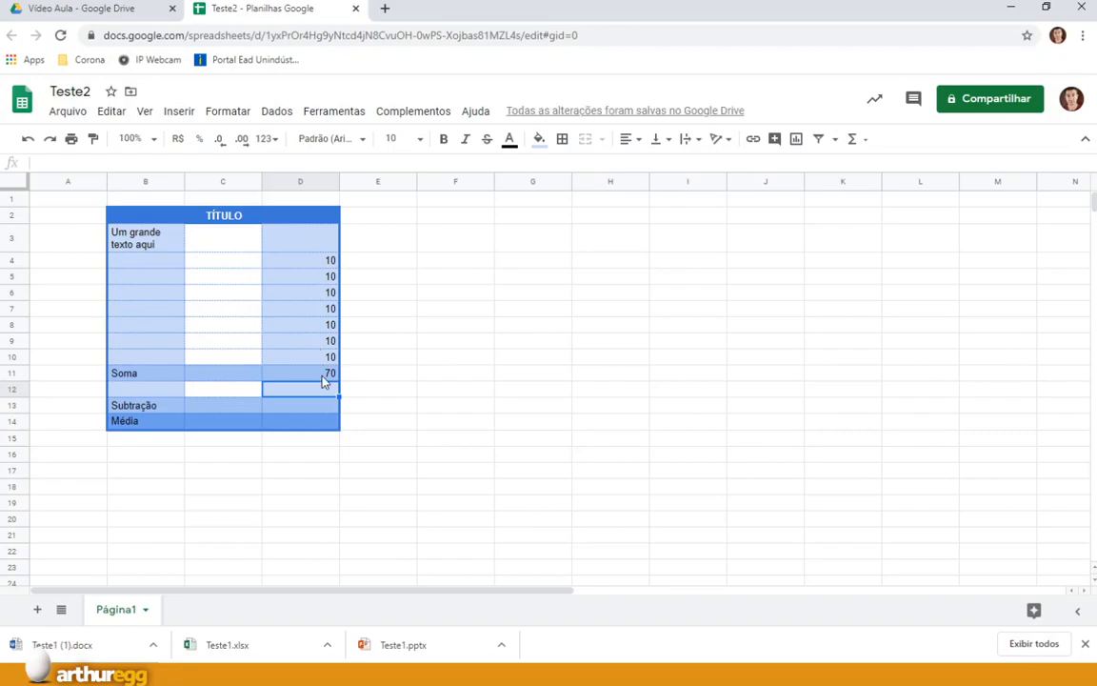
{"action": "left_click", "coordinate": [327, 374]}
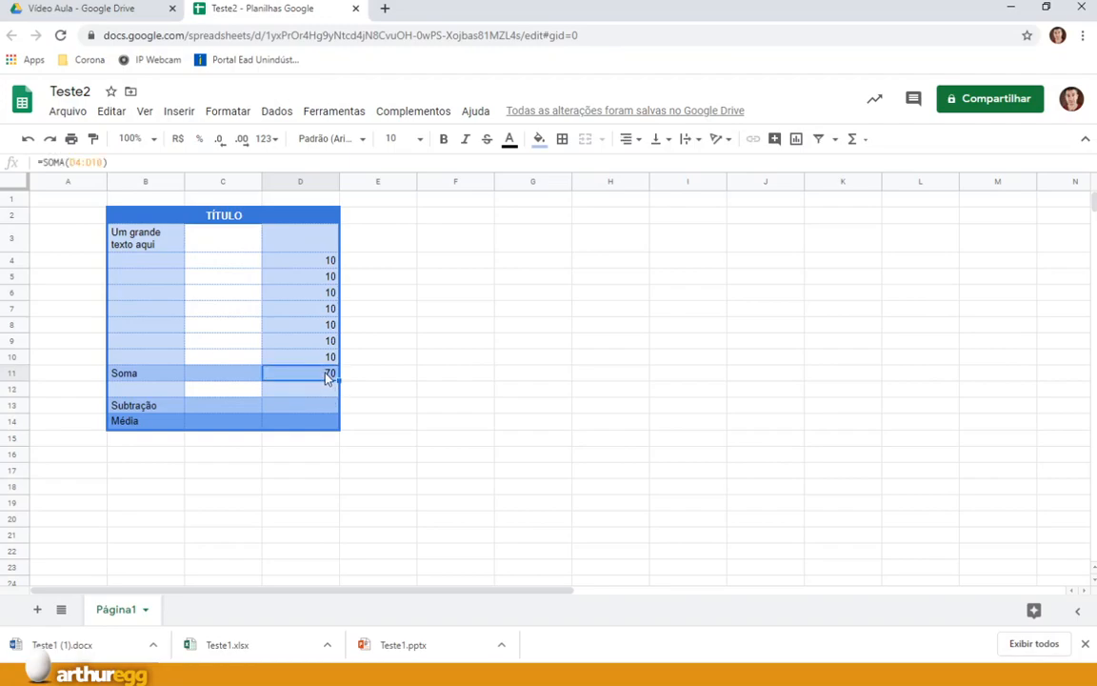
Change the value in cell D8 to 30 and the value in cell D6 to 5.
{"action": "left_click", "coordinate": [328, 325]}
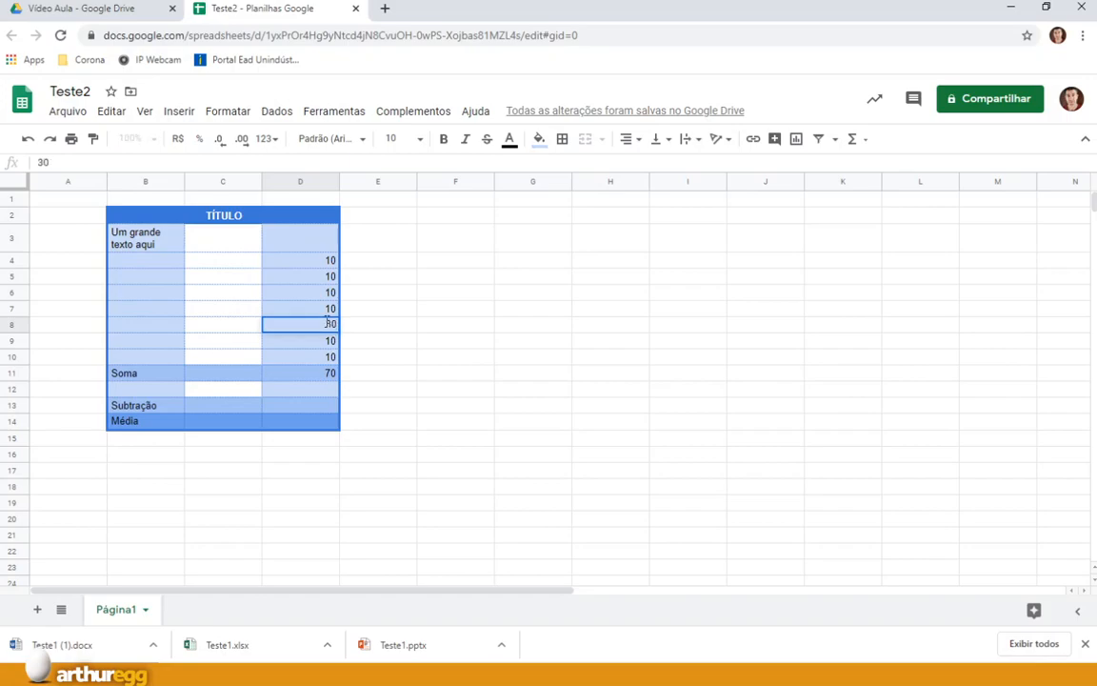
{"action": "type", "text": "30"}
{"action": "key", "text": "Return"}
{"action": "left_click", "coordinate": [332, 296]}
{"action": "type", "text": "5"}
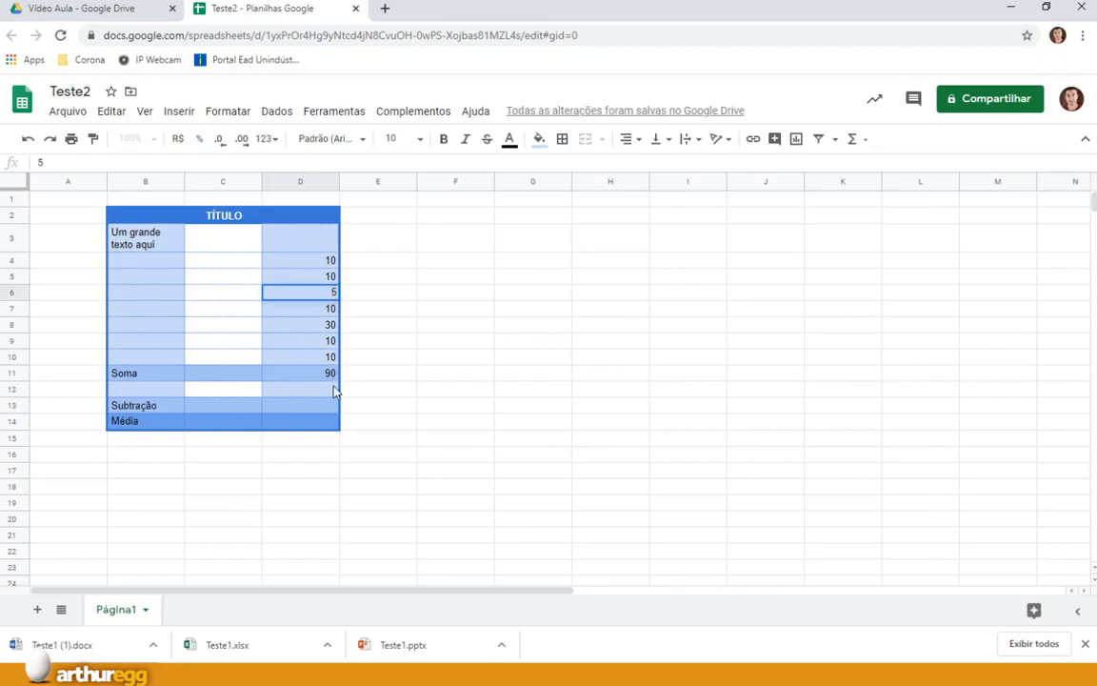
{"action": "key", "text": "Return"}
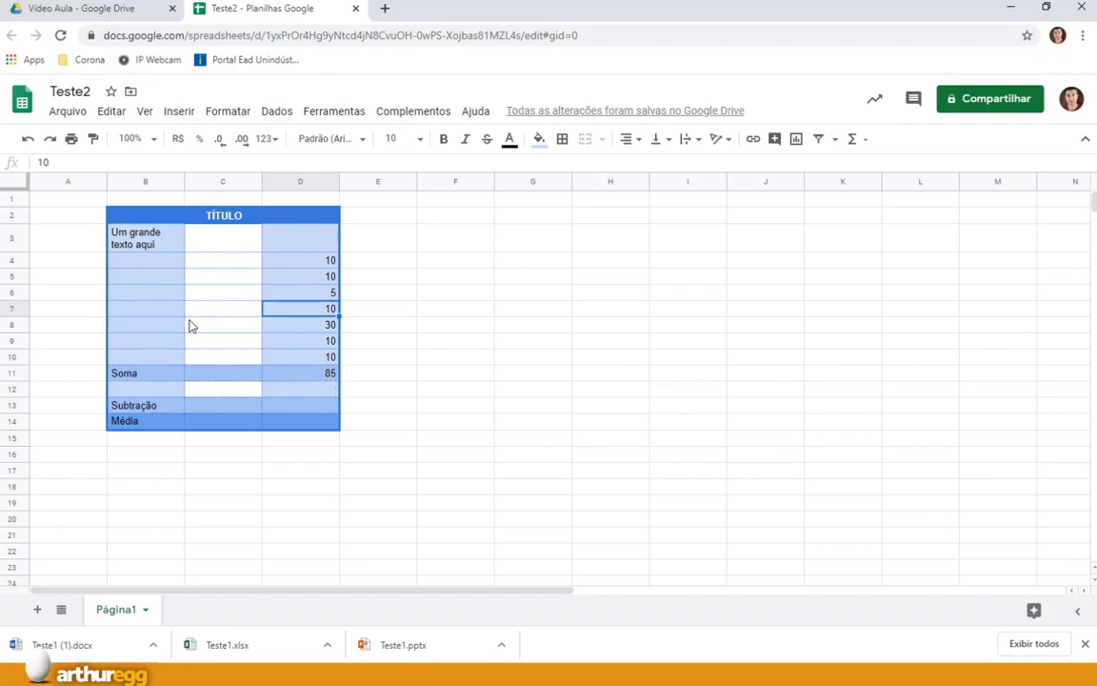
Enter the number 30 in cell D12, above the Subtração row.
{"action": "left_click", "coordinate": [315, 394]}
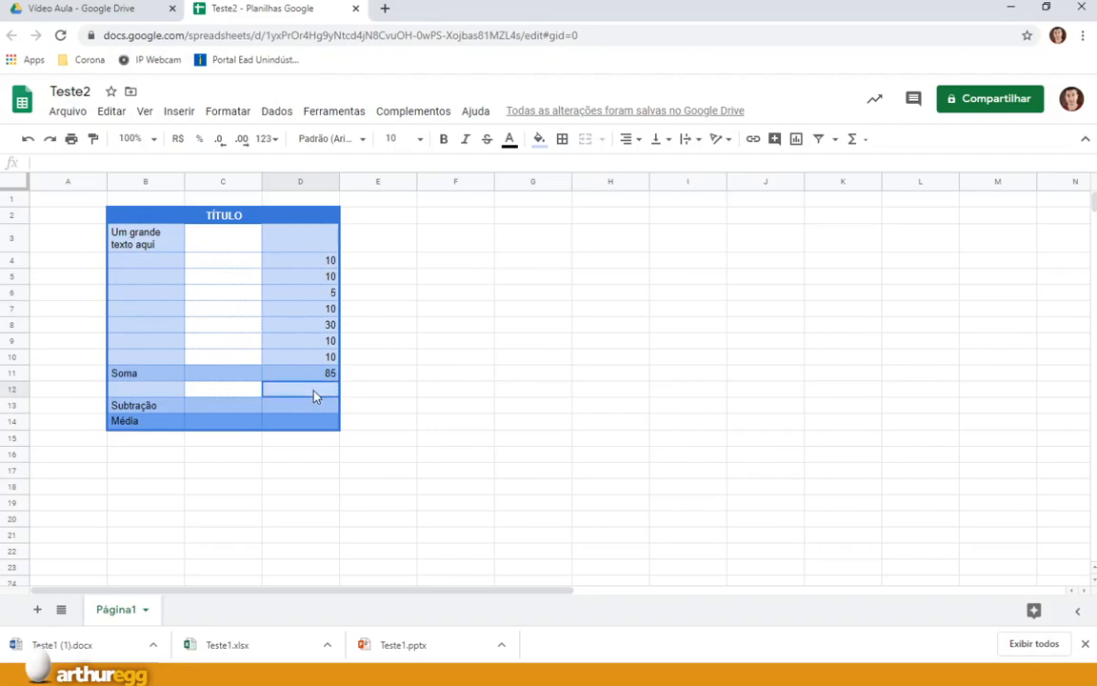
{"action": "type", "text": "30"}
{"action": "left_click", "coordinate": [415, 378]}
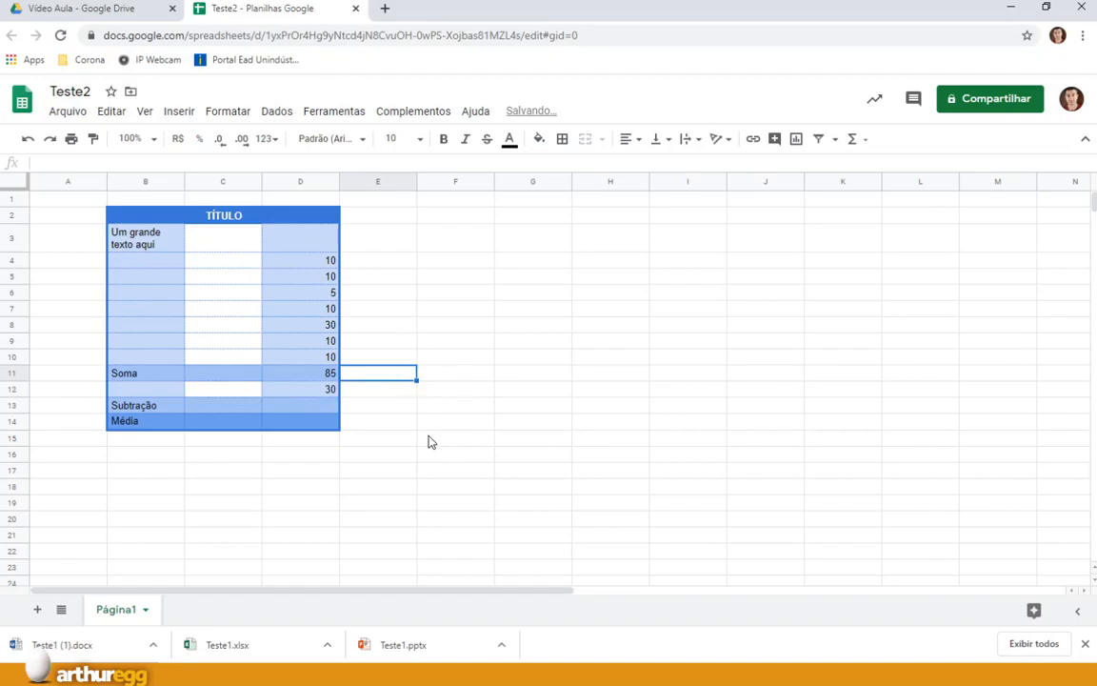
Insert a MÍNIMO function in cell D13 that subtracts D12 from D11, and check the formulas in D11 and D13.
{"action": "left_click", "coordinate": [329, 411]}
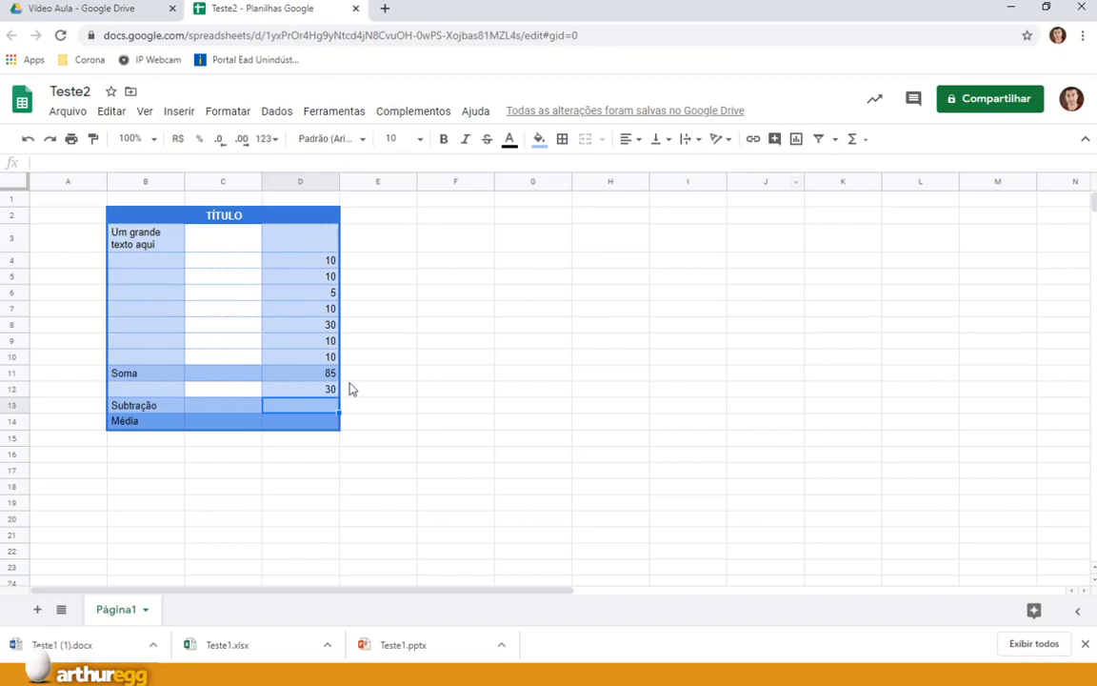
{"action": "left_click", "coordinate": [864, 143]}
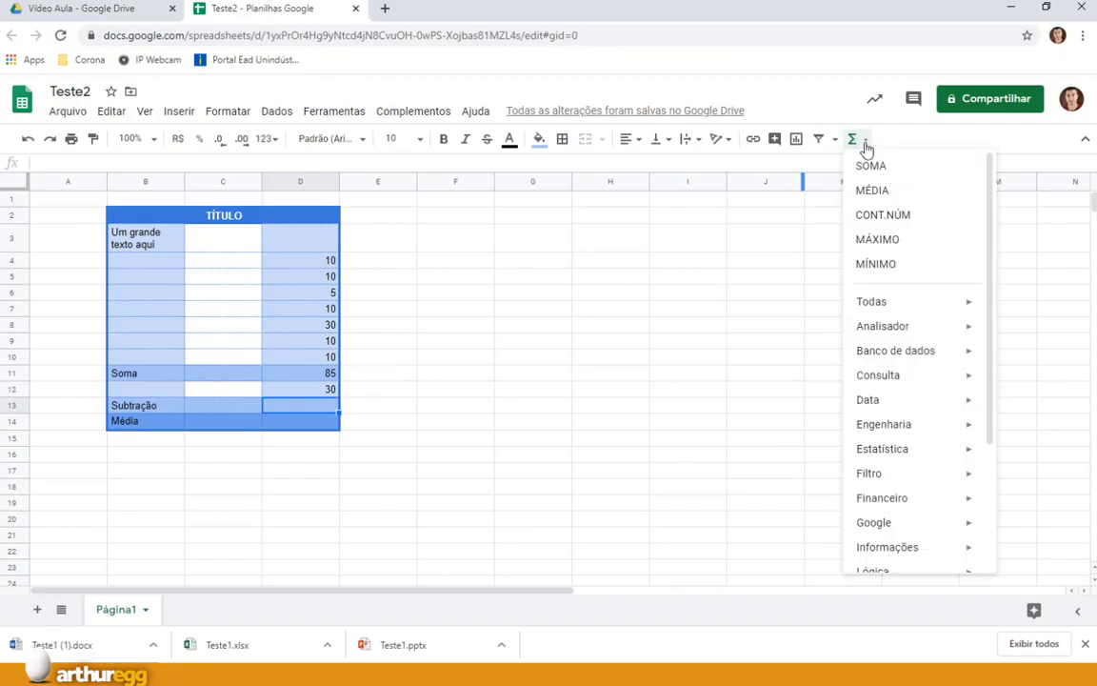
{"action": "left_click", "coordinate": [882, 267]}
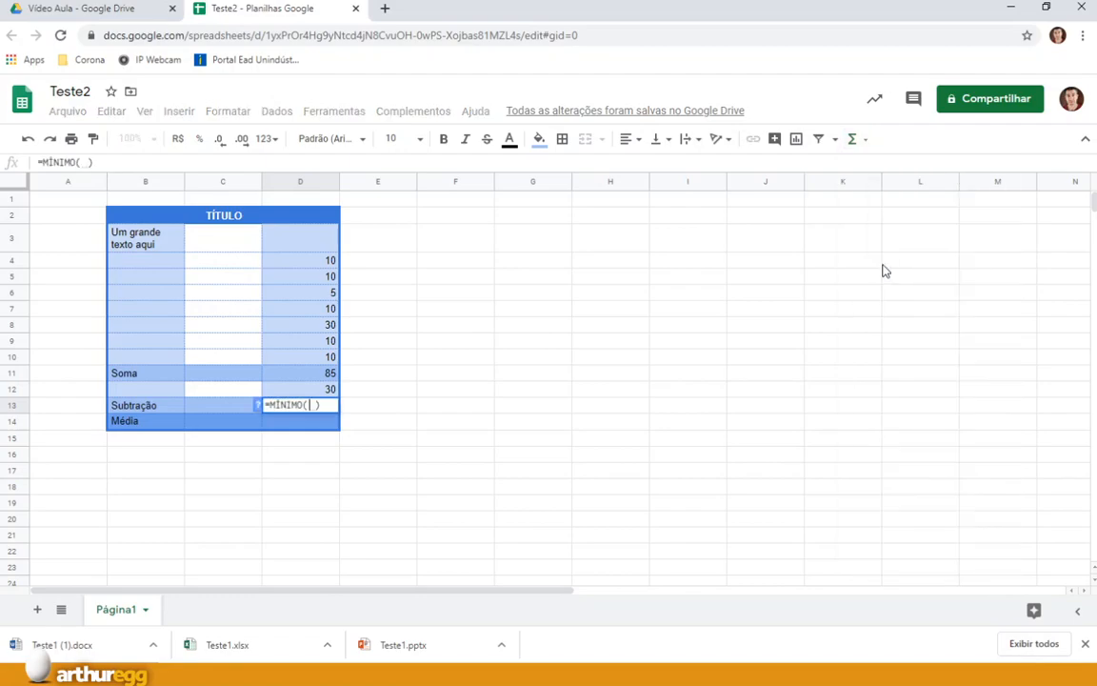
{"action": "left_click", "coordinate": [331, 374]}
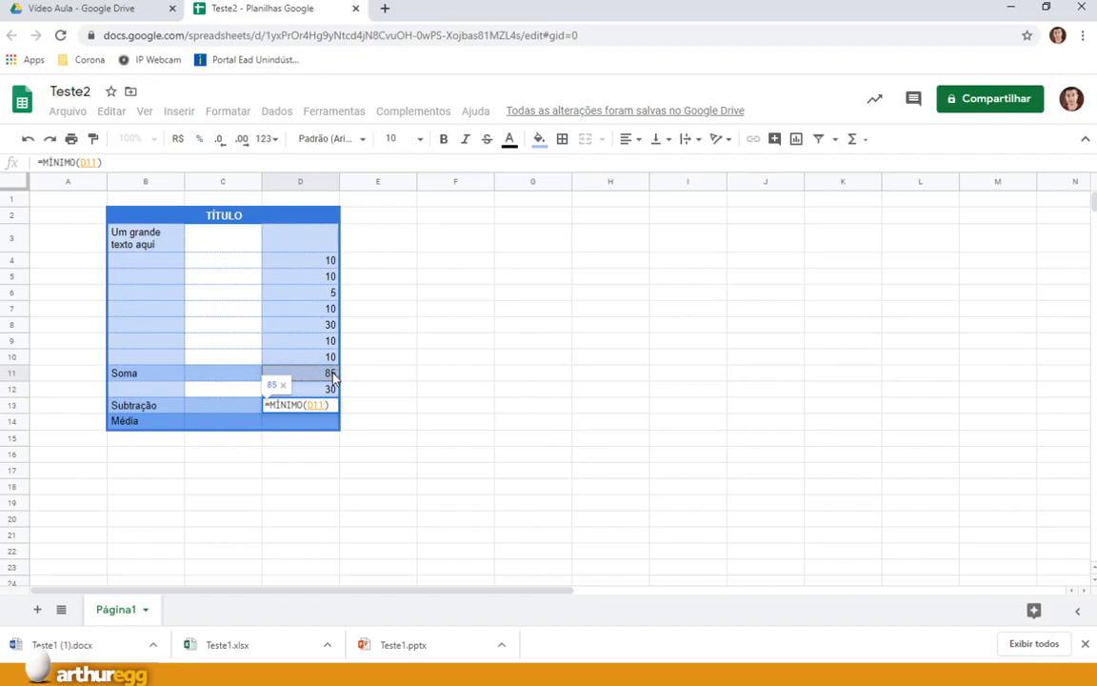
{"action": "type", "text": "-"}
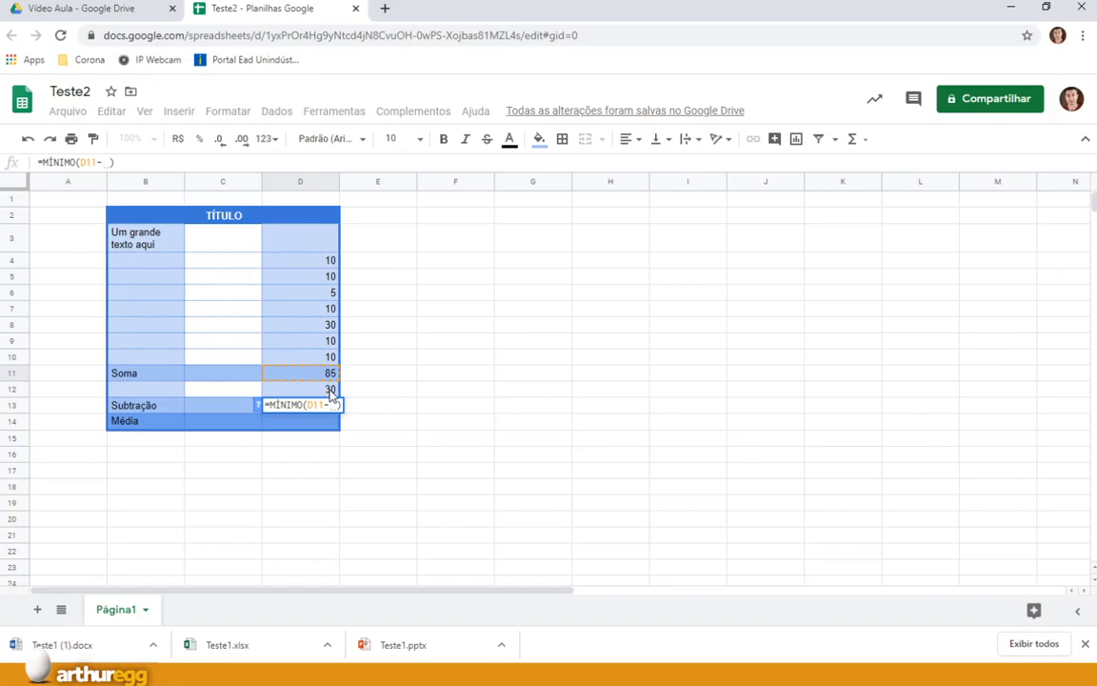
{"action": "left_click", "coordinate": [330, 390]}
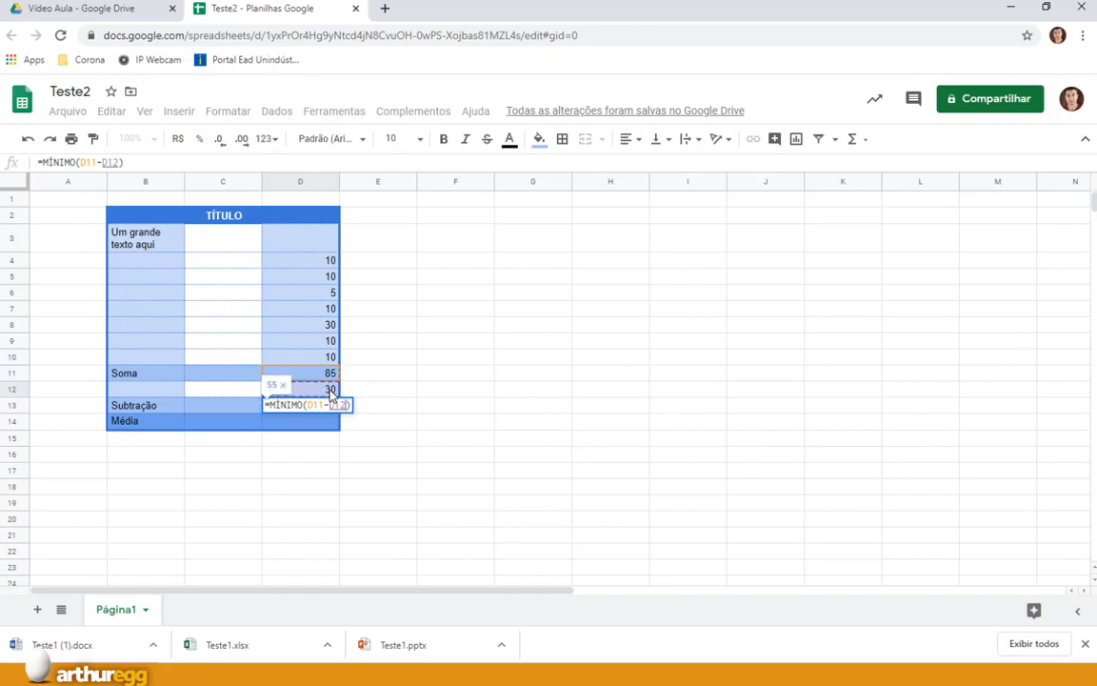
{"action": "key", "text": "Return"}
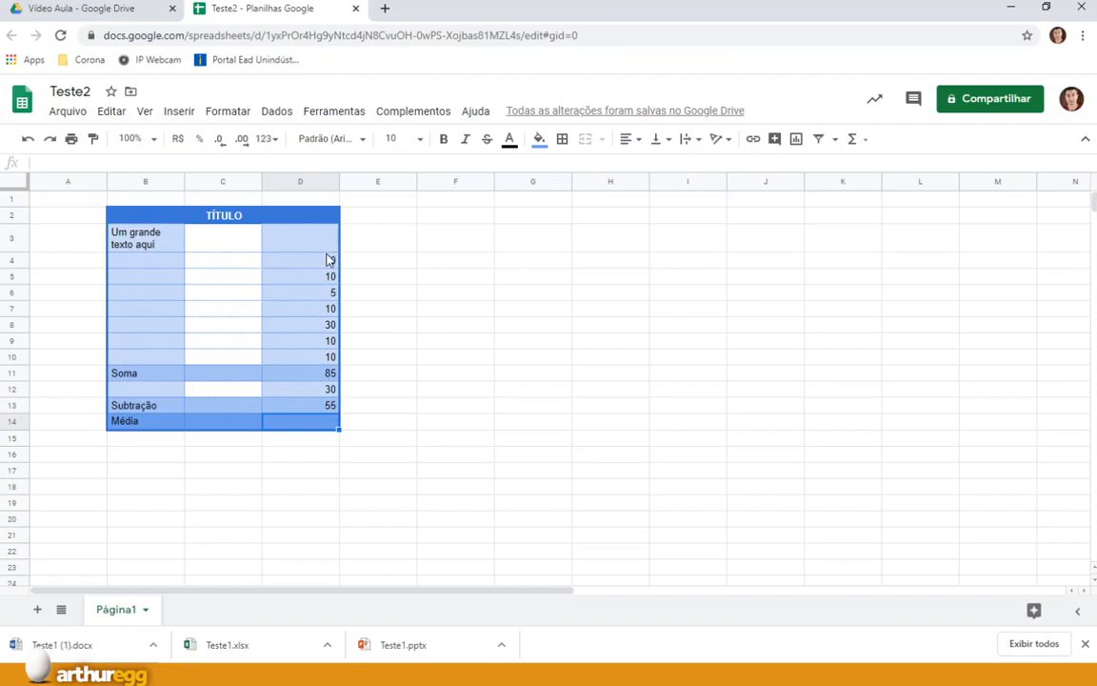
{"action": "left_click", "coordinate": [329, 373]}
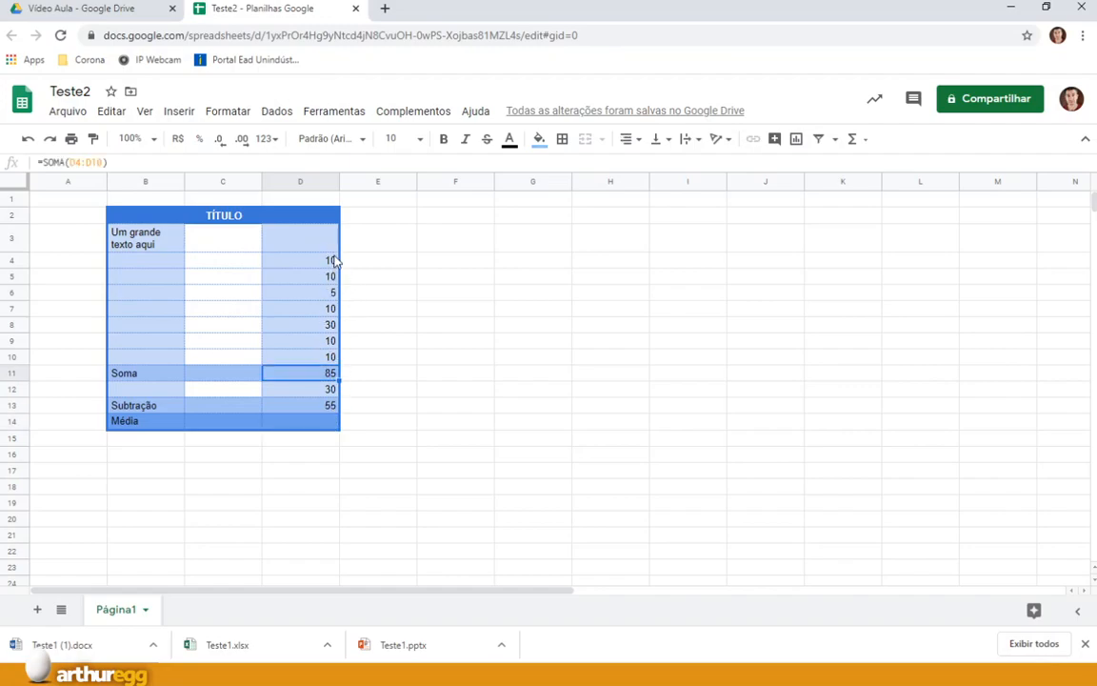
{"action": "left_click", "coordinate": [331, 408]}
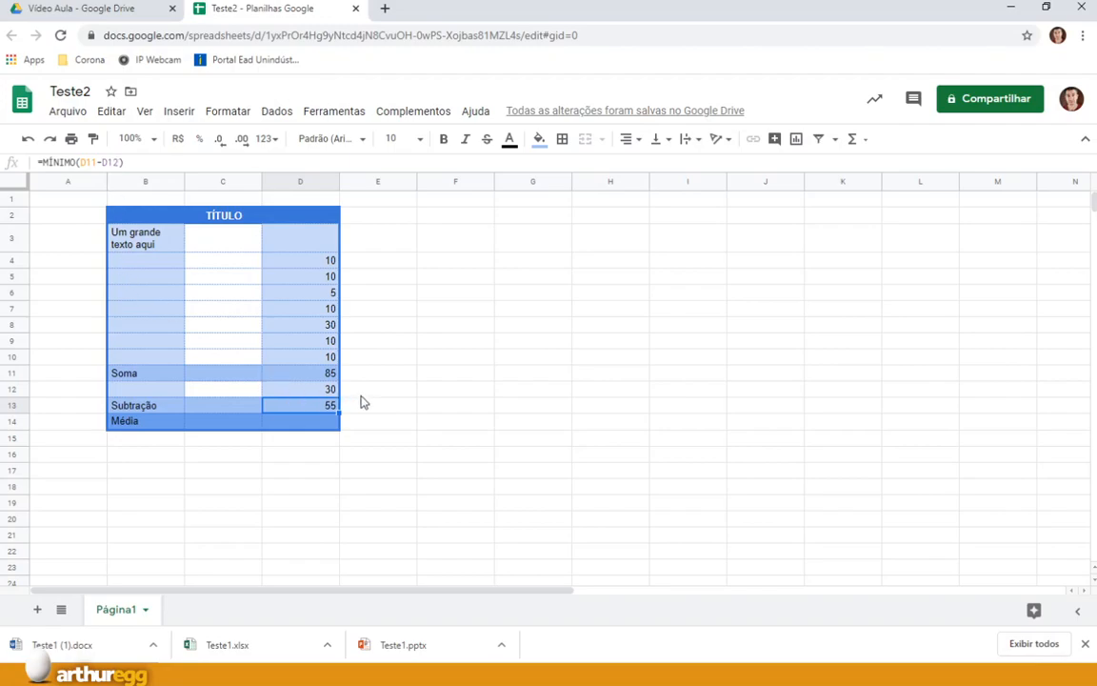
Insert a MÍNIMO function in cell F8 that subtracts each of the cells D5 through D10 from D4.
{"action": "left_click", "coordinate": [452, 331]}
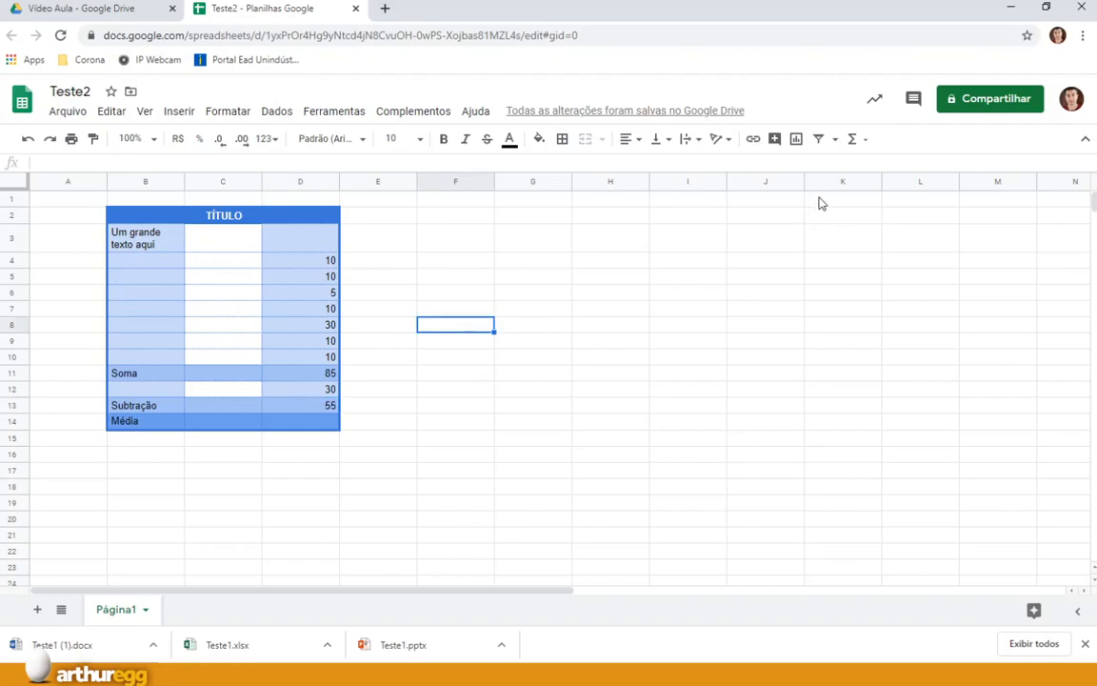
{"action": "left_click", "coordinate": [863, 140]}
{"action": "left_click", "coordinate": [876, 265]}
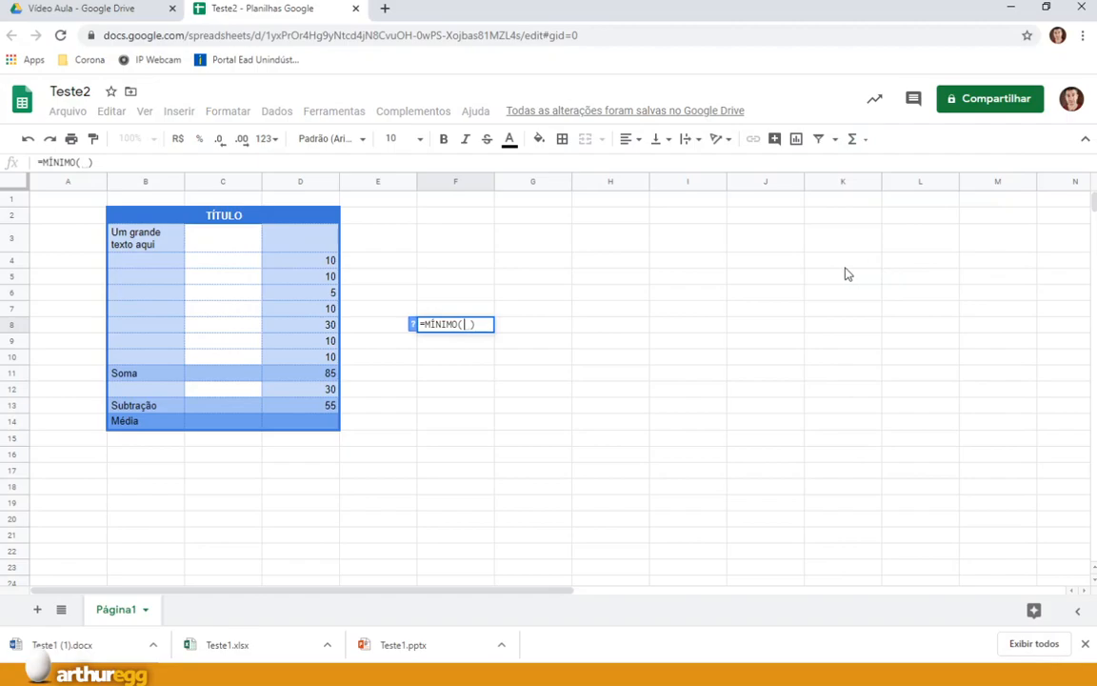
{"action": "left_click", "coordinate": [325, 265]}
{"action": "type", "text": "-"}
{"action": "left_click", "coordinate": [325, 277]}
{"action": "type", "text": "-"}
{"action": "left_click", "coordinate": [325, 293]}
{"action": "type", "text": "-"}
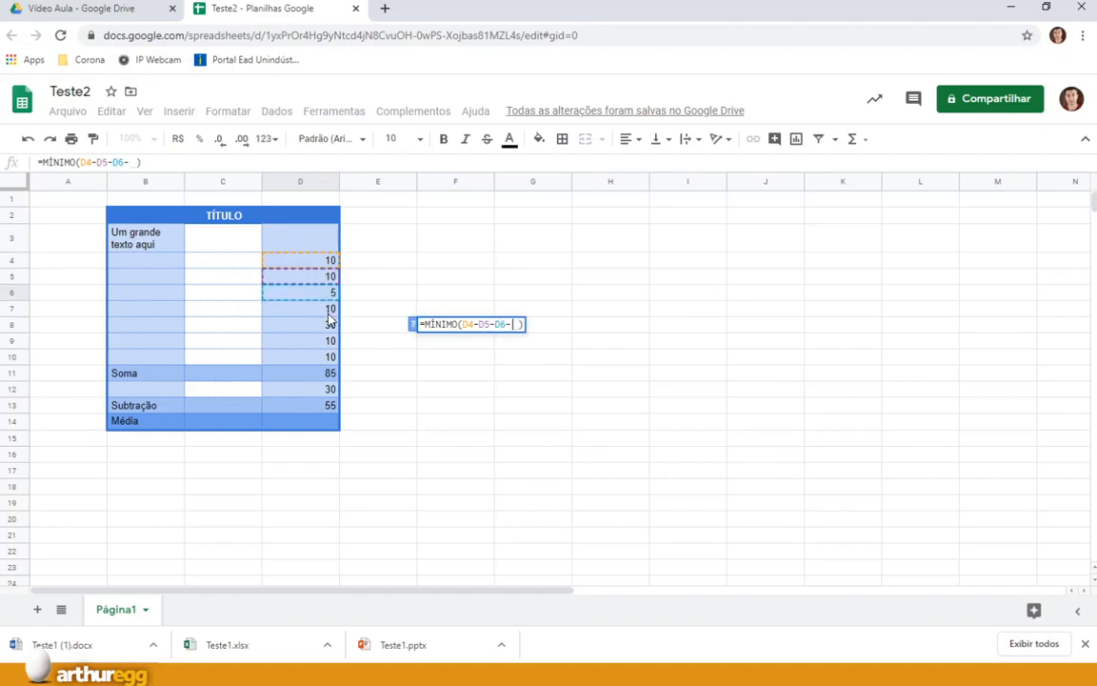
{"action": "left_click", "coordinate": [325, 309]}
{"action": "type", "text": "-"}
{"action": "left_click", "coordinate": [325, 325]}
{"action": "type", "text": "-"}
{"action": "left_click", "coordinate": [327, 343]}
{"action": "type", "text": "-"}
{"action": "left_click", "coordinate": [330, 358]}
{"action": "type", "text": "-"}
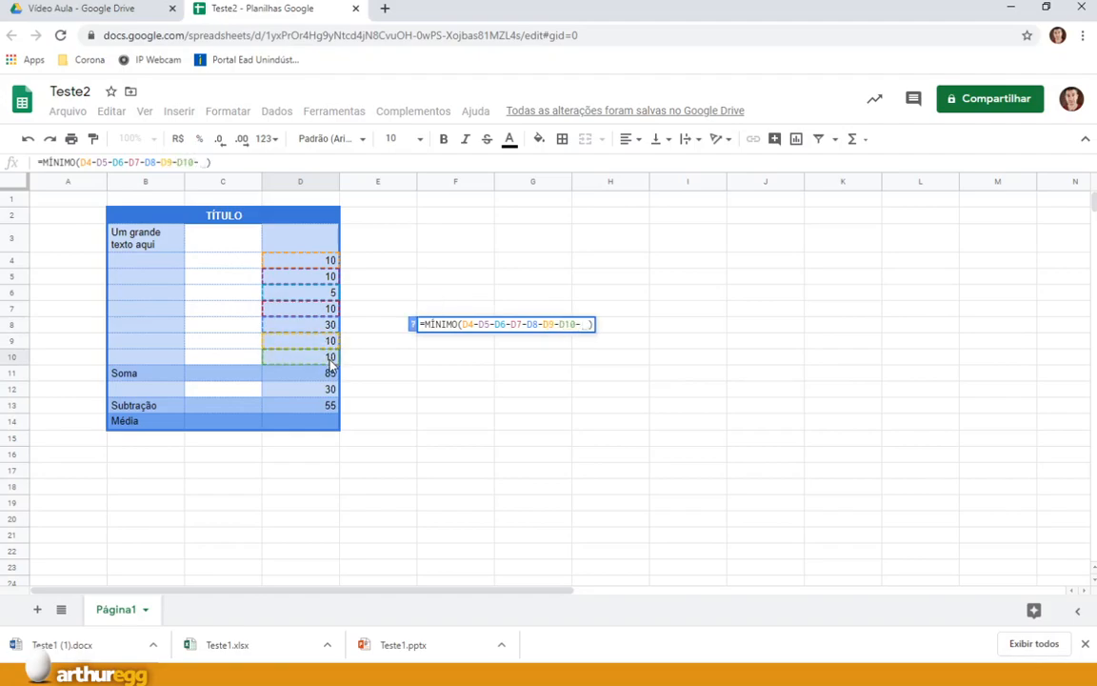
{"action": "key", "text": "BackSpace"}
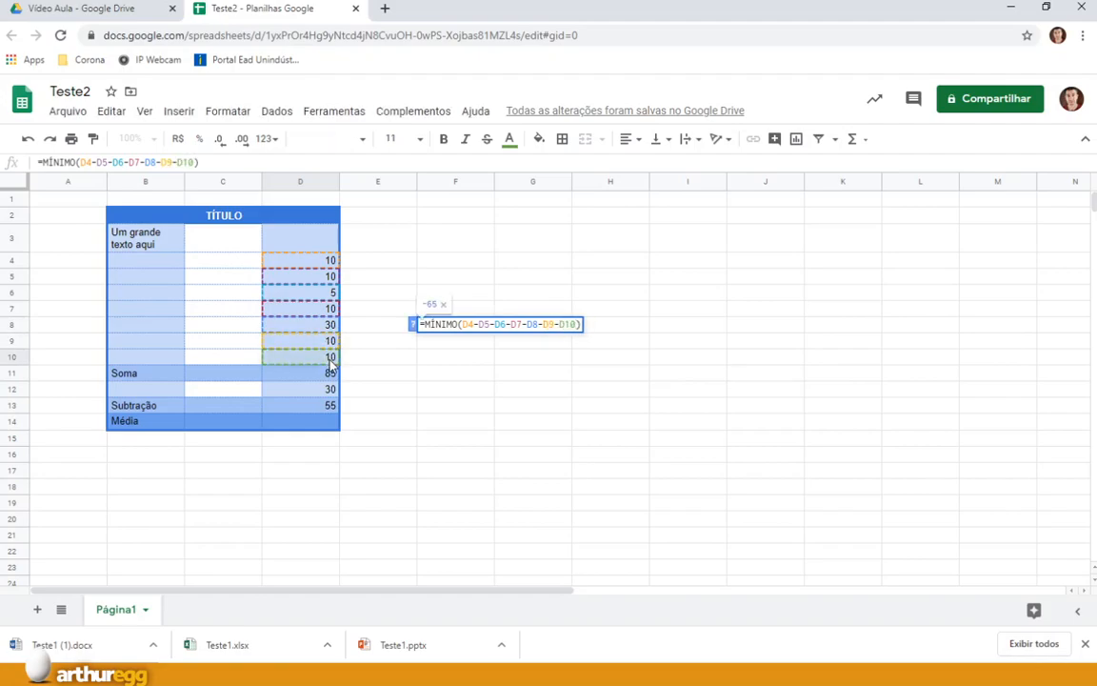
{"action": "key", "text": "Return"}
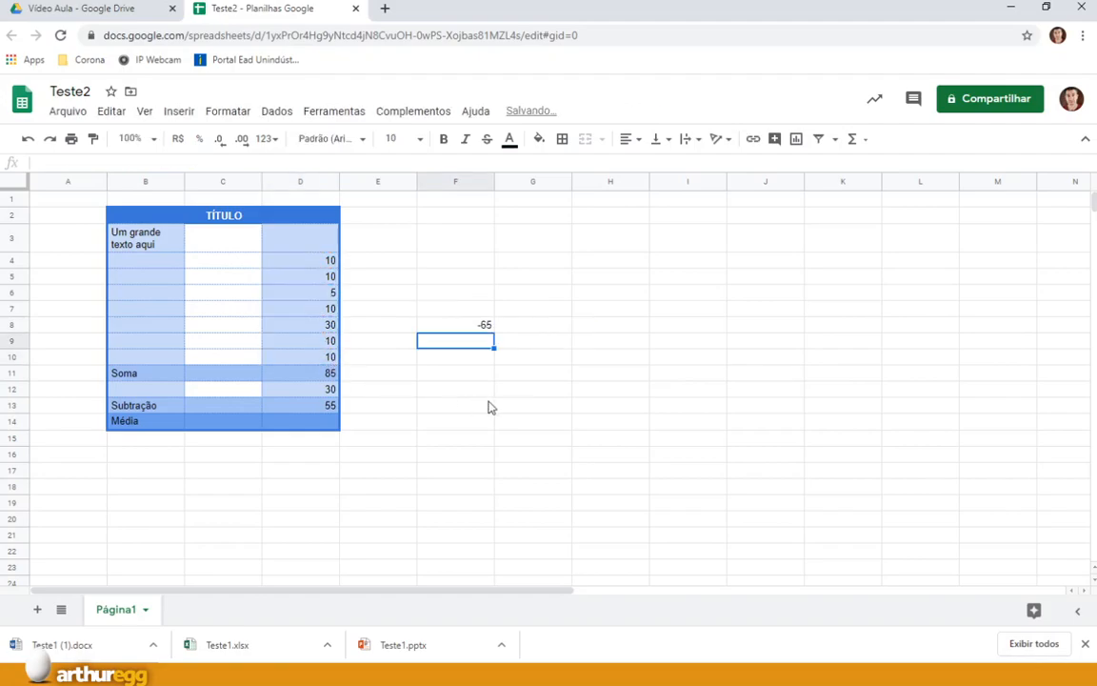
Delete the trial subtraction formula from cell F8 and check the SOMA formula in D11.
{"action": "left_click", "coordinate": [483, 326]}
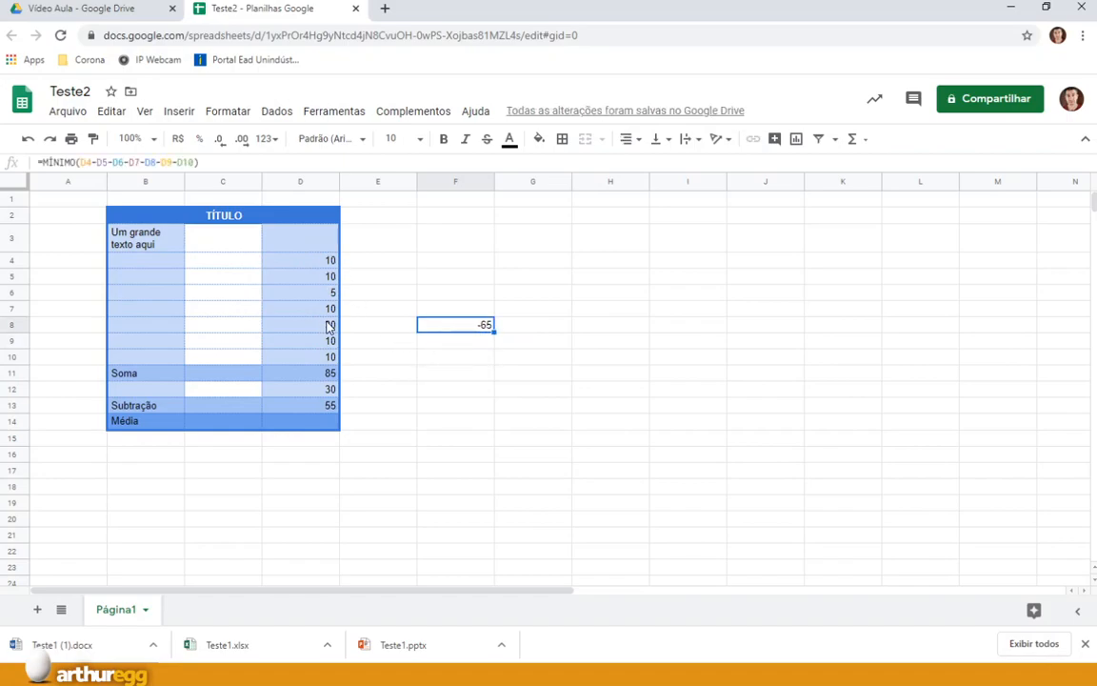
{"action": "key", "text": "Delete"}
{"action": "left_click", "coordinate": [329, 378]}
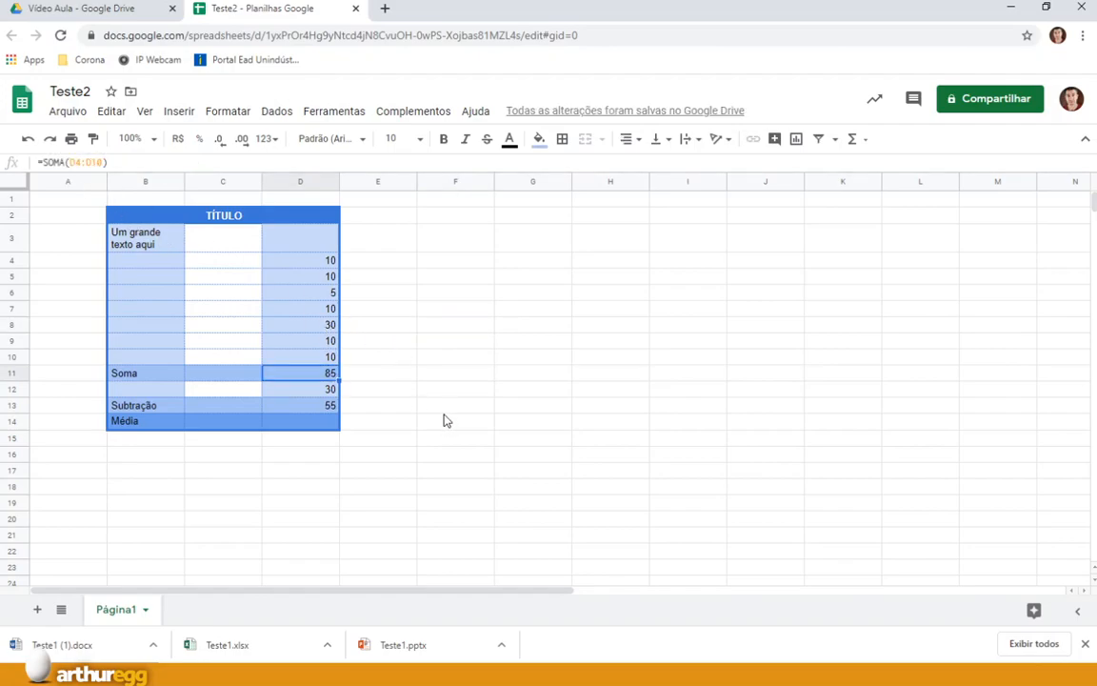
Insert a MÉDIA function in cell D14 that averages the range D4:D13.
{"action": "left_click", "coordinate": [319, 428]}
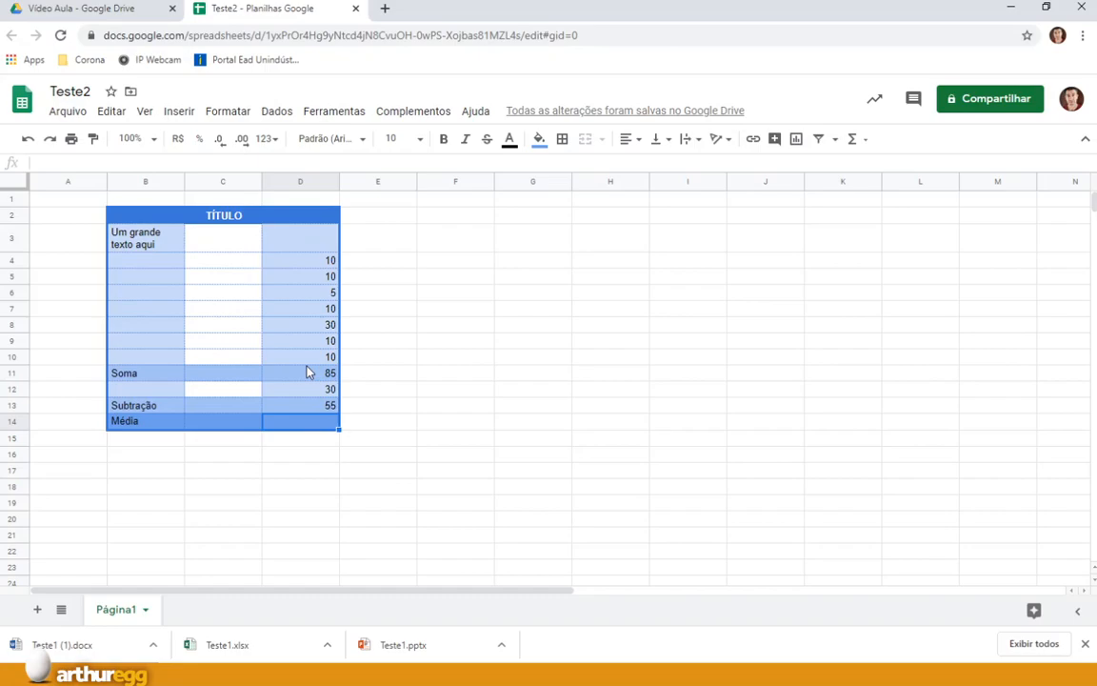
{"action": "left_click", "coordinate": [865, 141]}
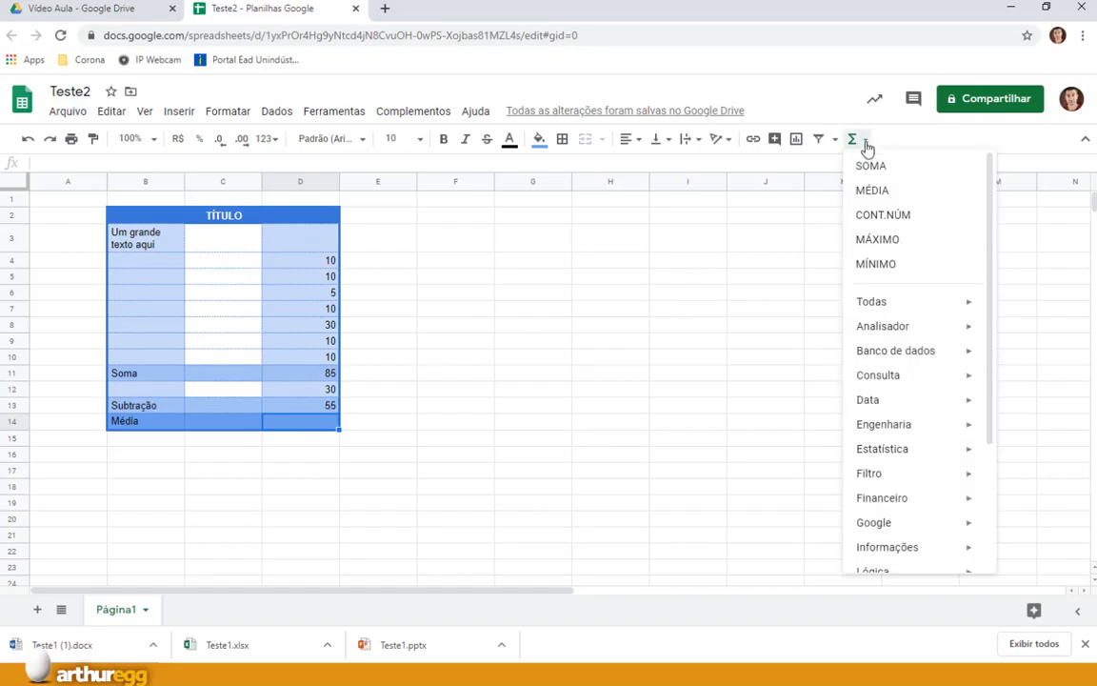
{"action": "left_click", "coordinate": [874, 191]}
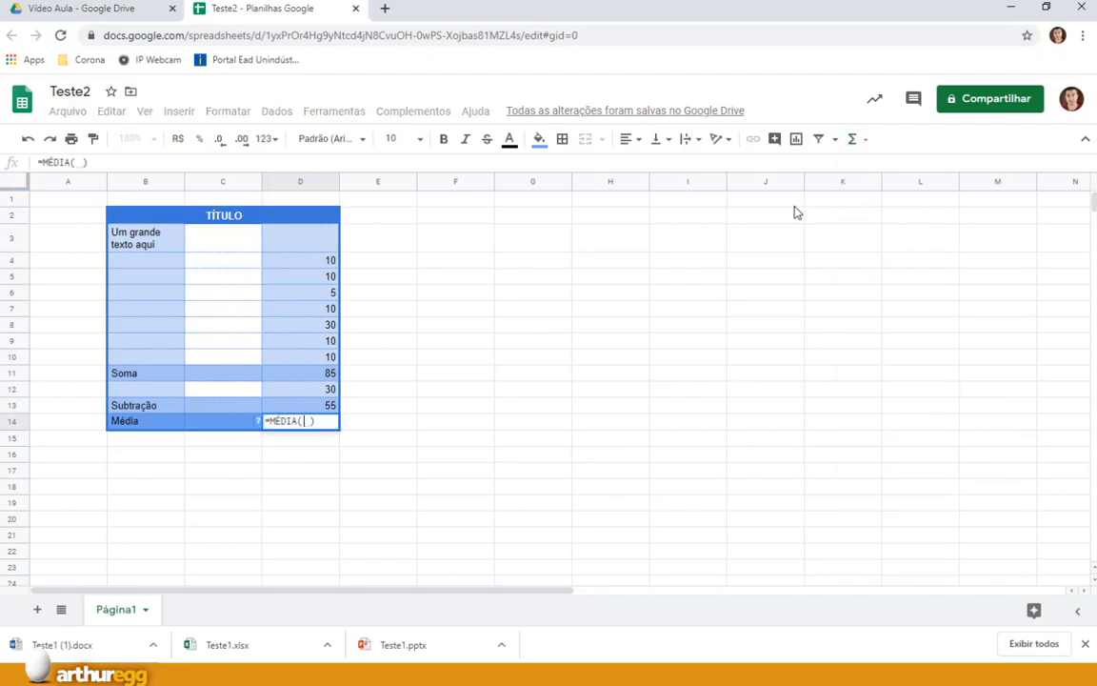
{"action": "left_click_drag", "start_coordinate": [331, 265], "coordinate": [329, 407]}
{"action": "key", "text": "Return"}
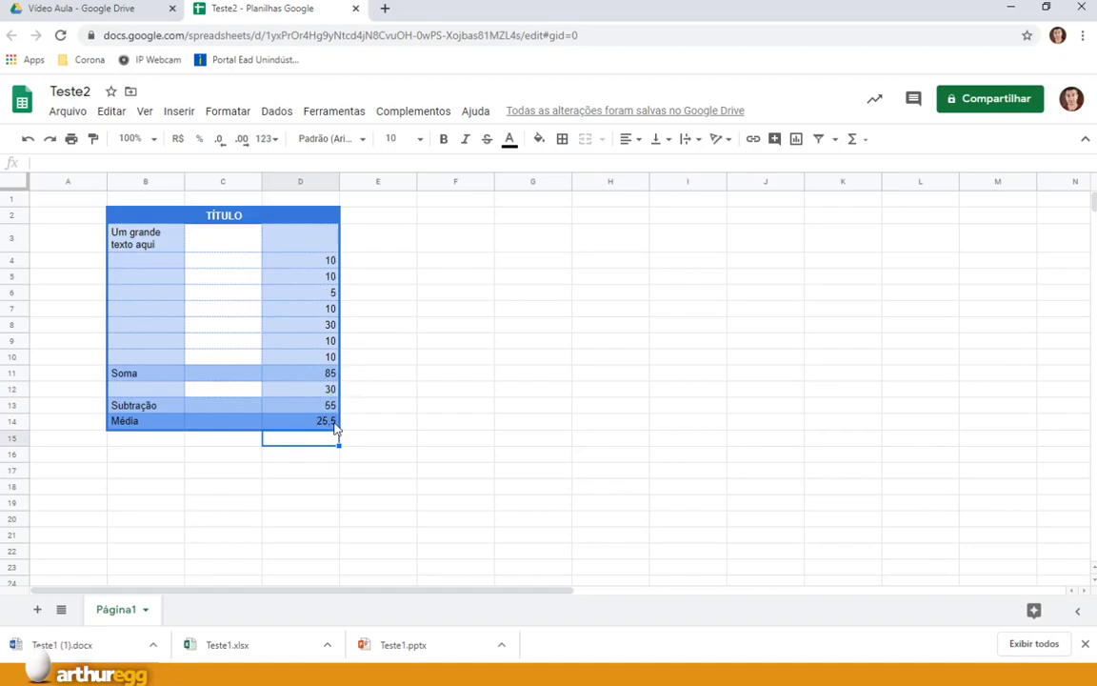
Change the value in cell D7 to 50, D6 to 30 and D5 to 20, and move the selection outside the table.
{"action": "left_click", "coordinate": [332, 310]}
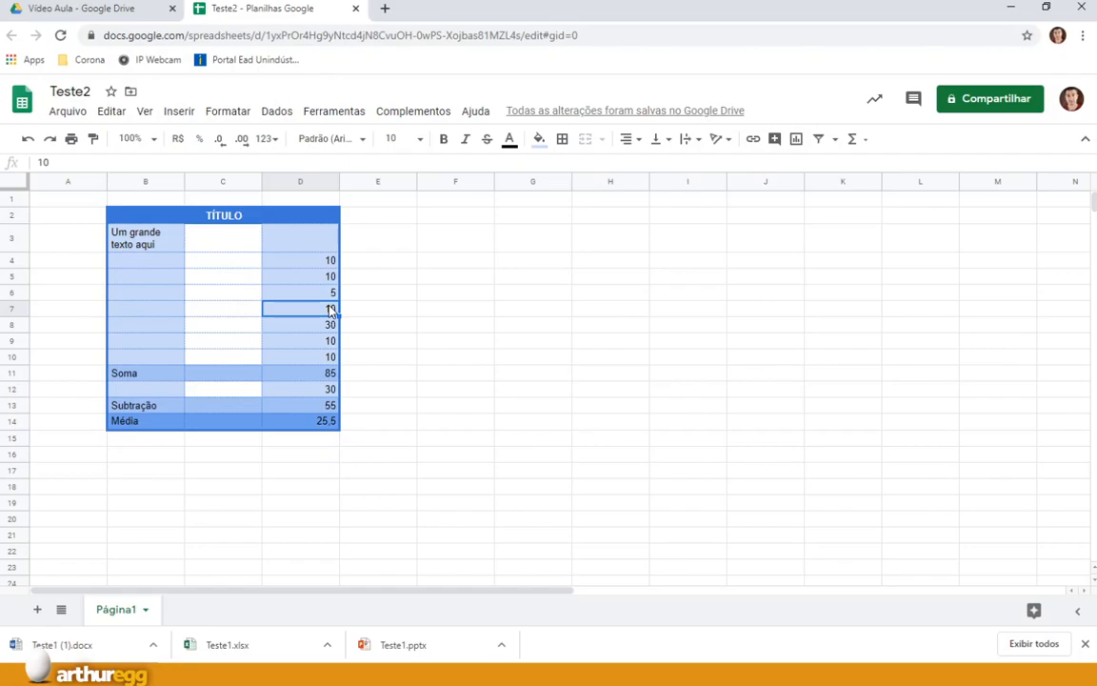
{"action": "type", "text": "50"}
{"action": "key", "text": "Return"}
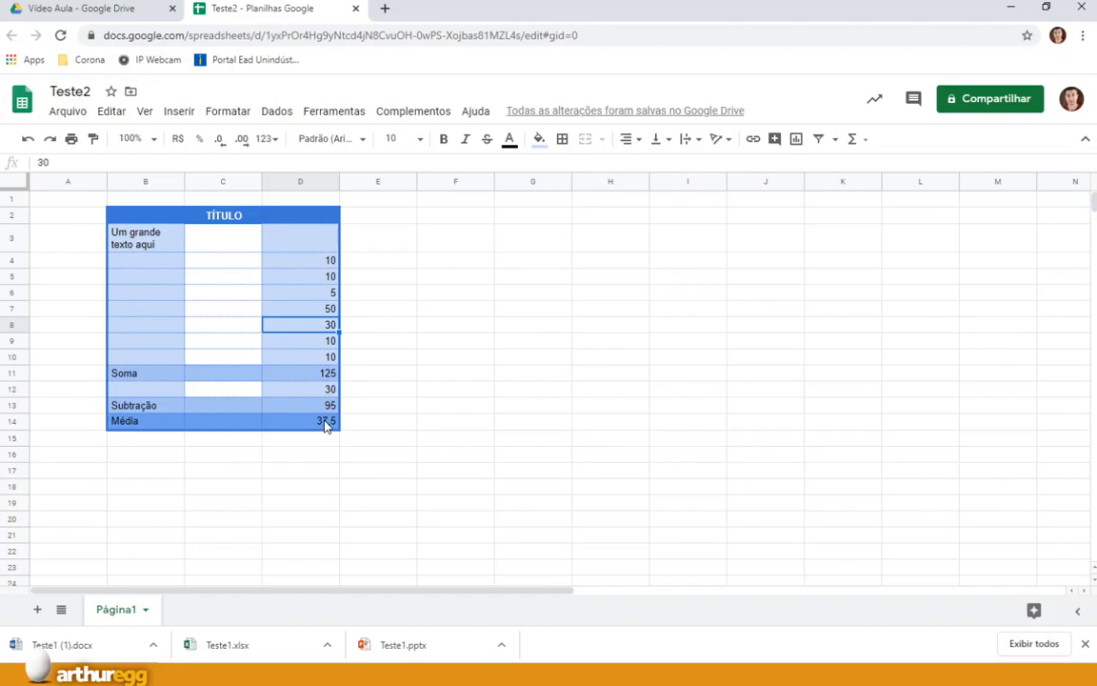
{"action": "left_click", "coordinate": [328, 295]}
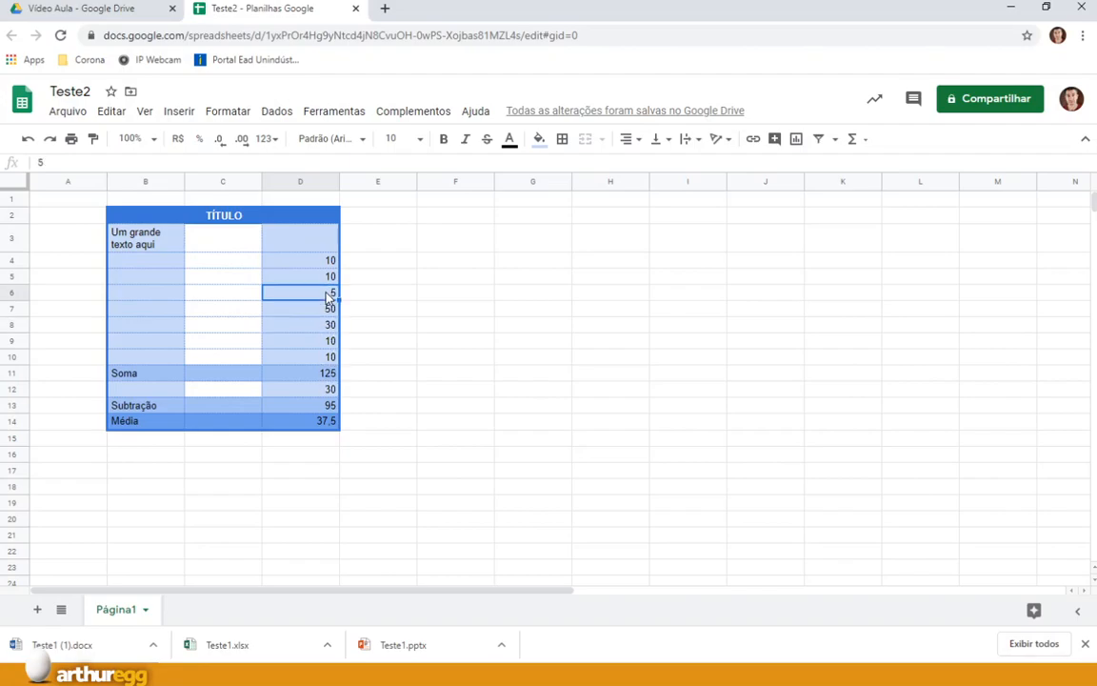
{"action": "type", "text": "50"}
{"action": "key", "text": "Return"}
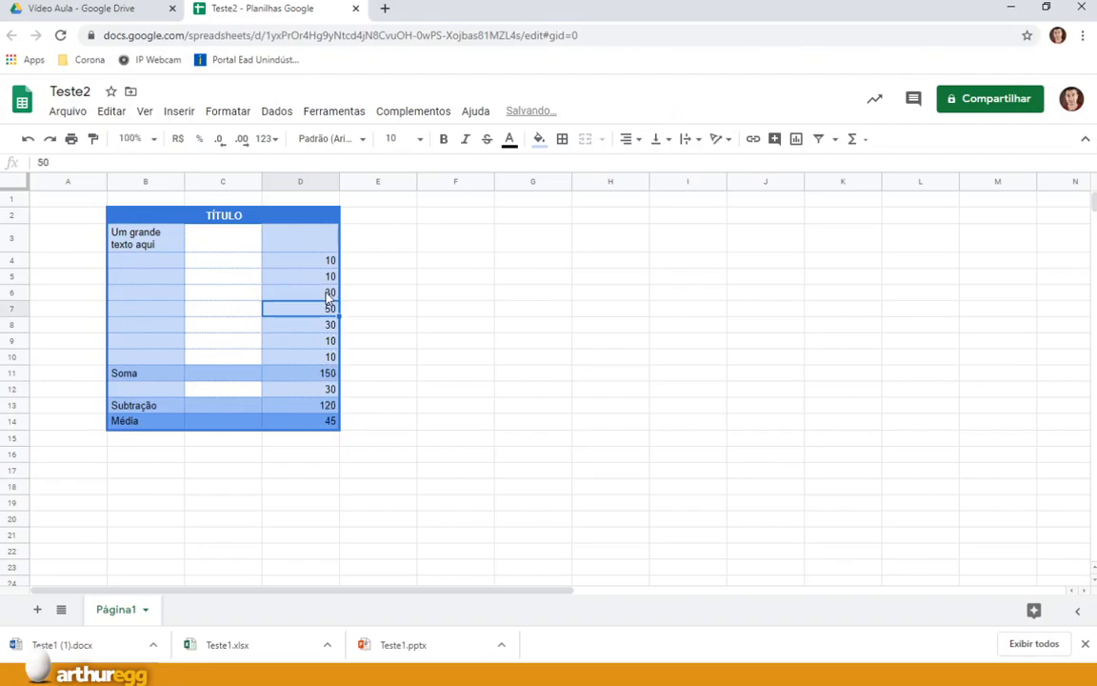
{"action": "left_click", "coordinate": [325, 279]}
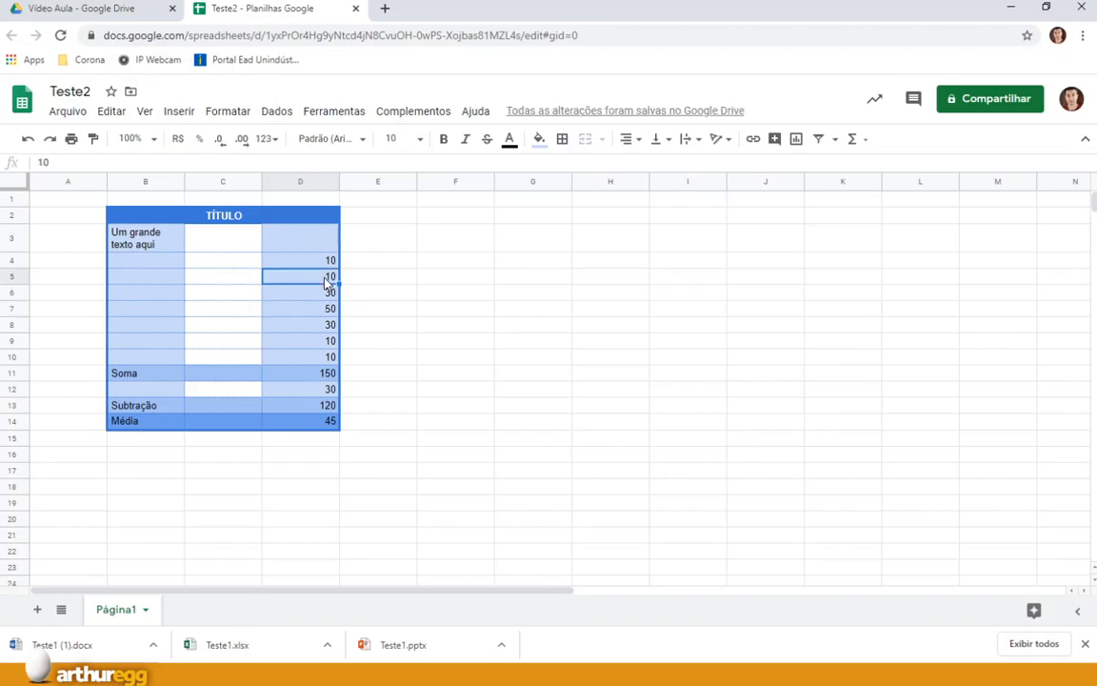
{"action": "type", "text": "20"}
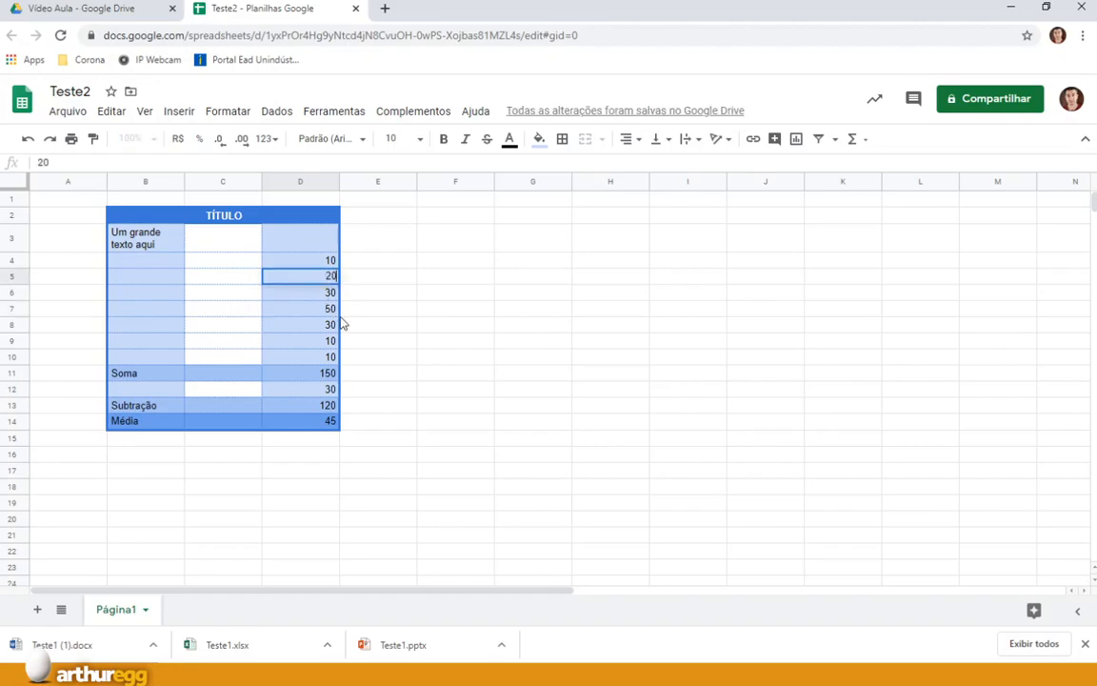
{"action": "left_click", "coordinate": [390, 315]}
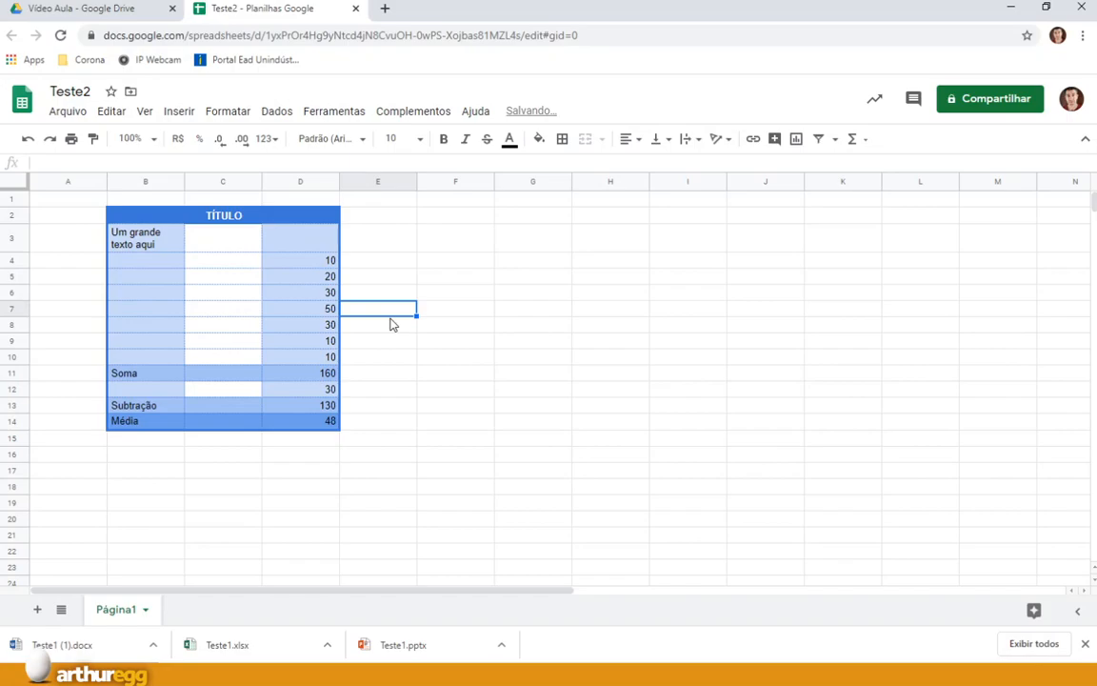
{"action": "left_click", "coordinate": [429, 385]}
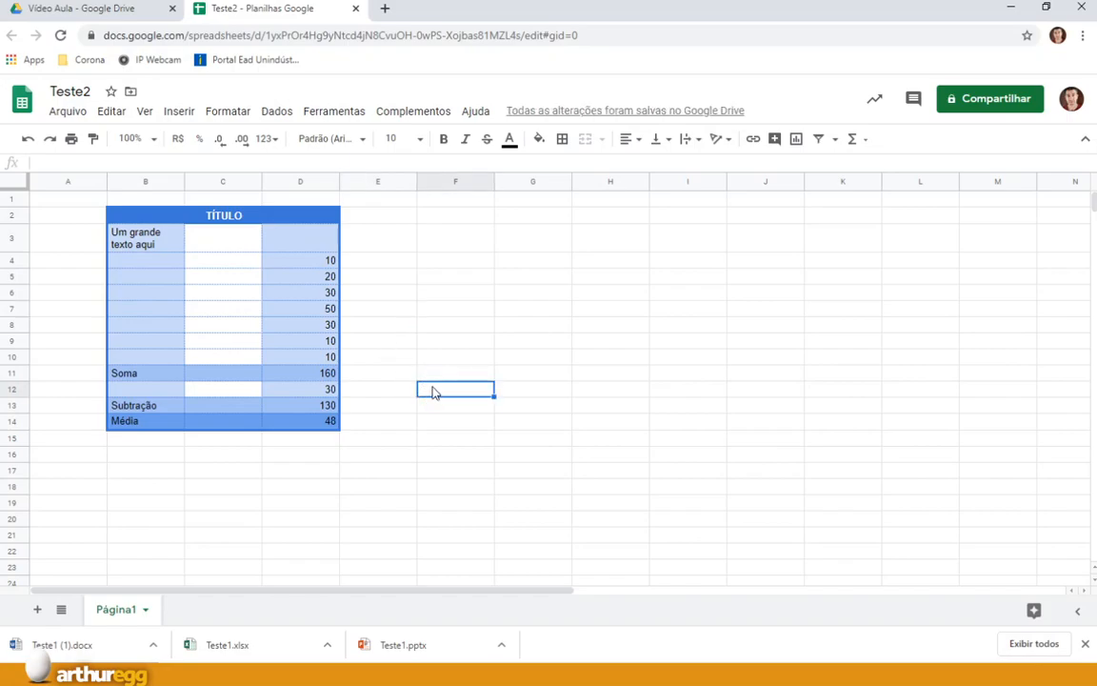